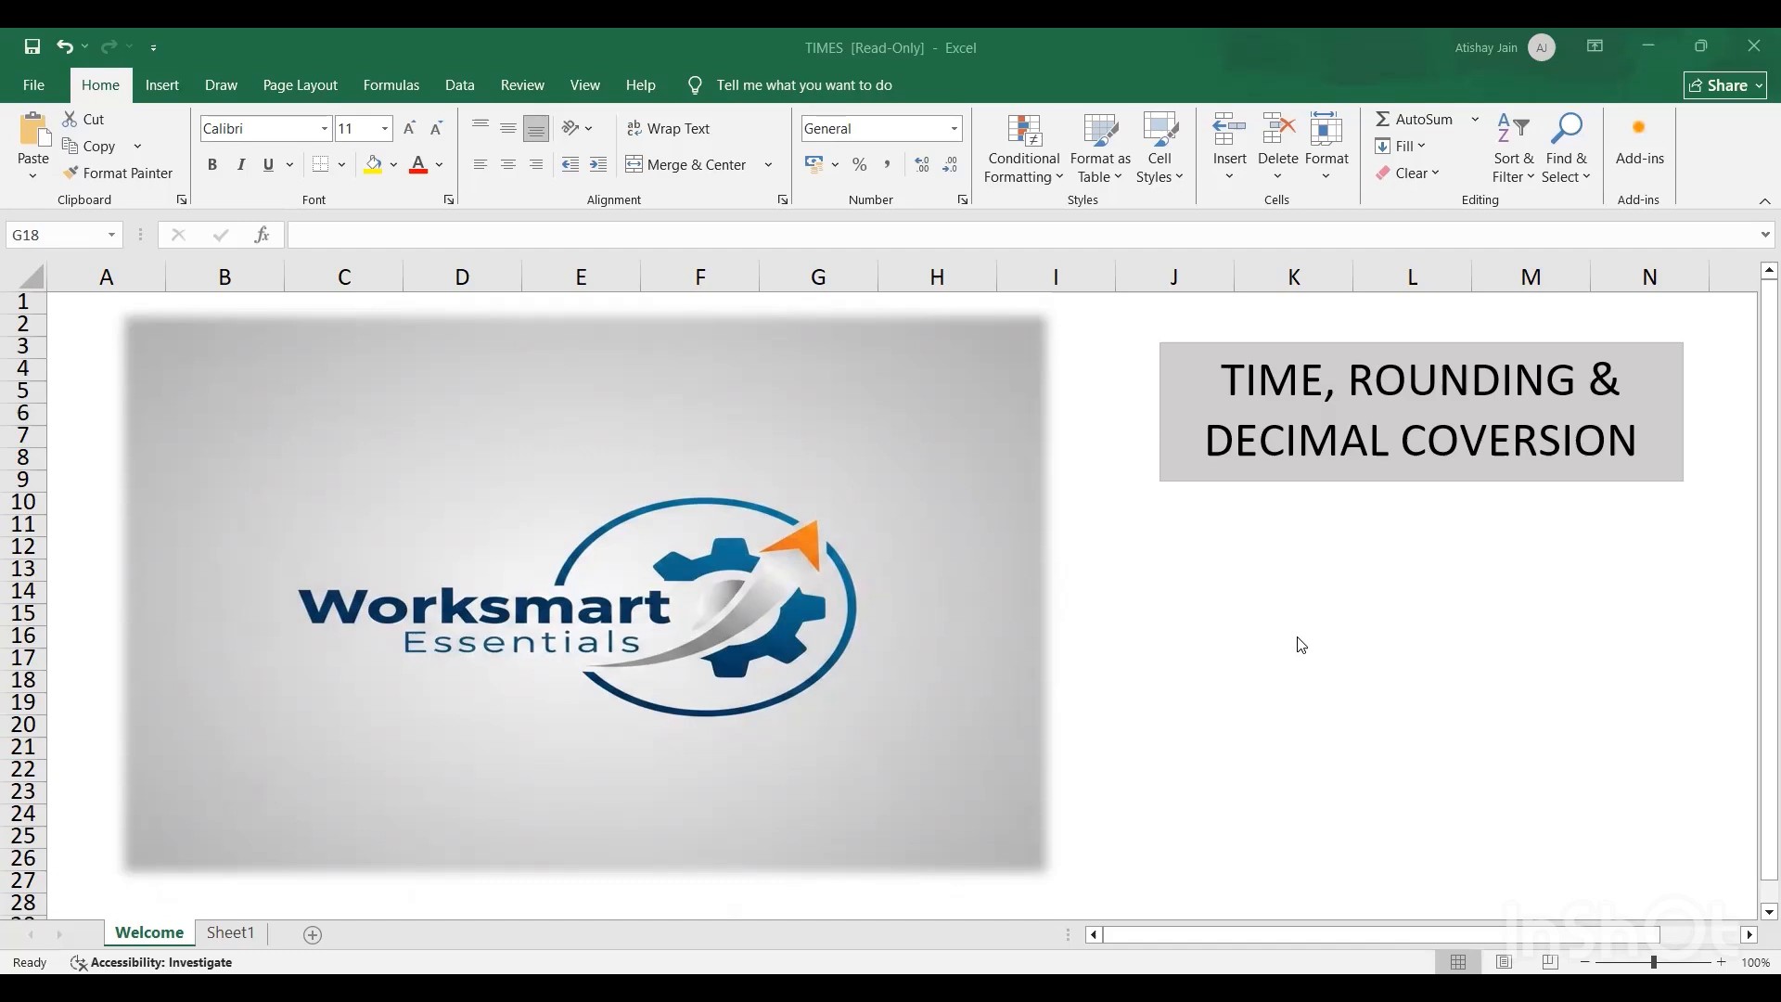
Step: On Sheet1, enter =MROUND(B3,"0:30") in C3 to round the first arrival time to the nearest 30 minutes
{"action": "left_click", "coordinate": [232, 933]}
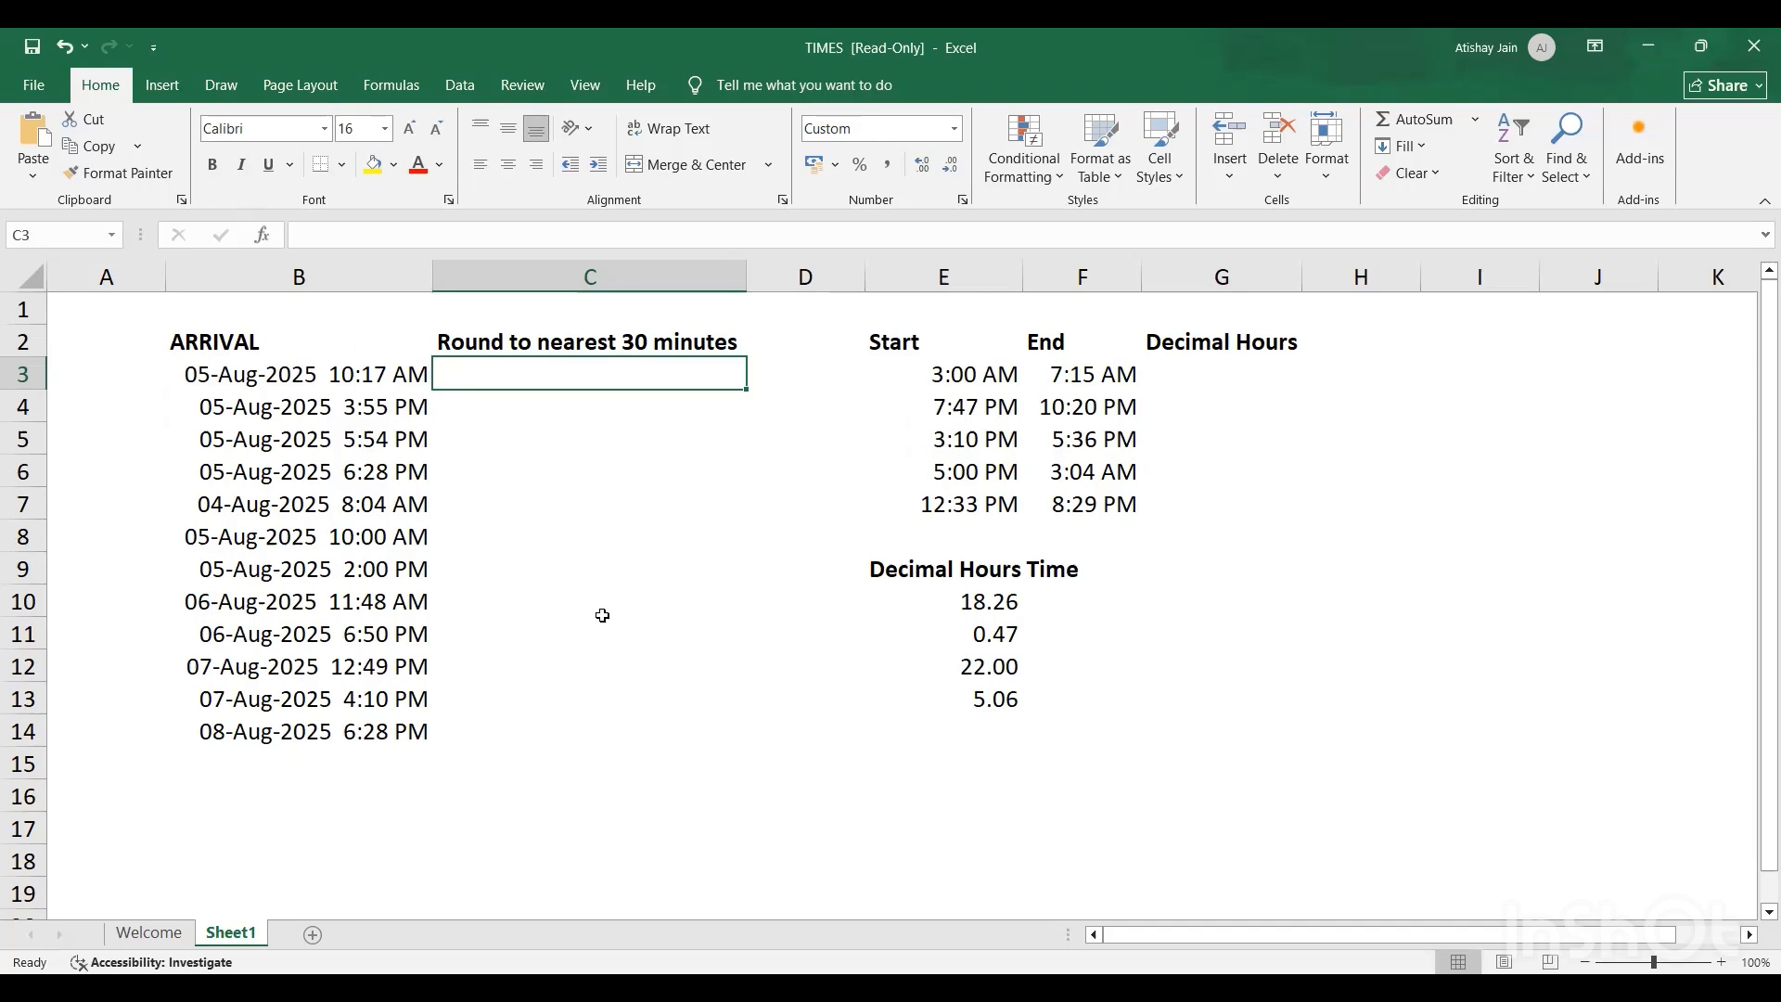
{"action": "type", "text": "=m"}
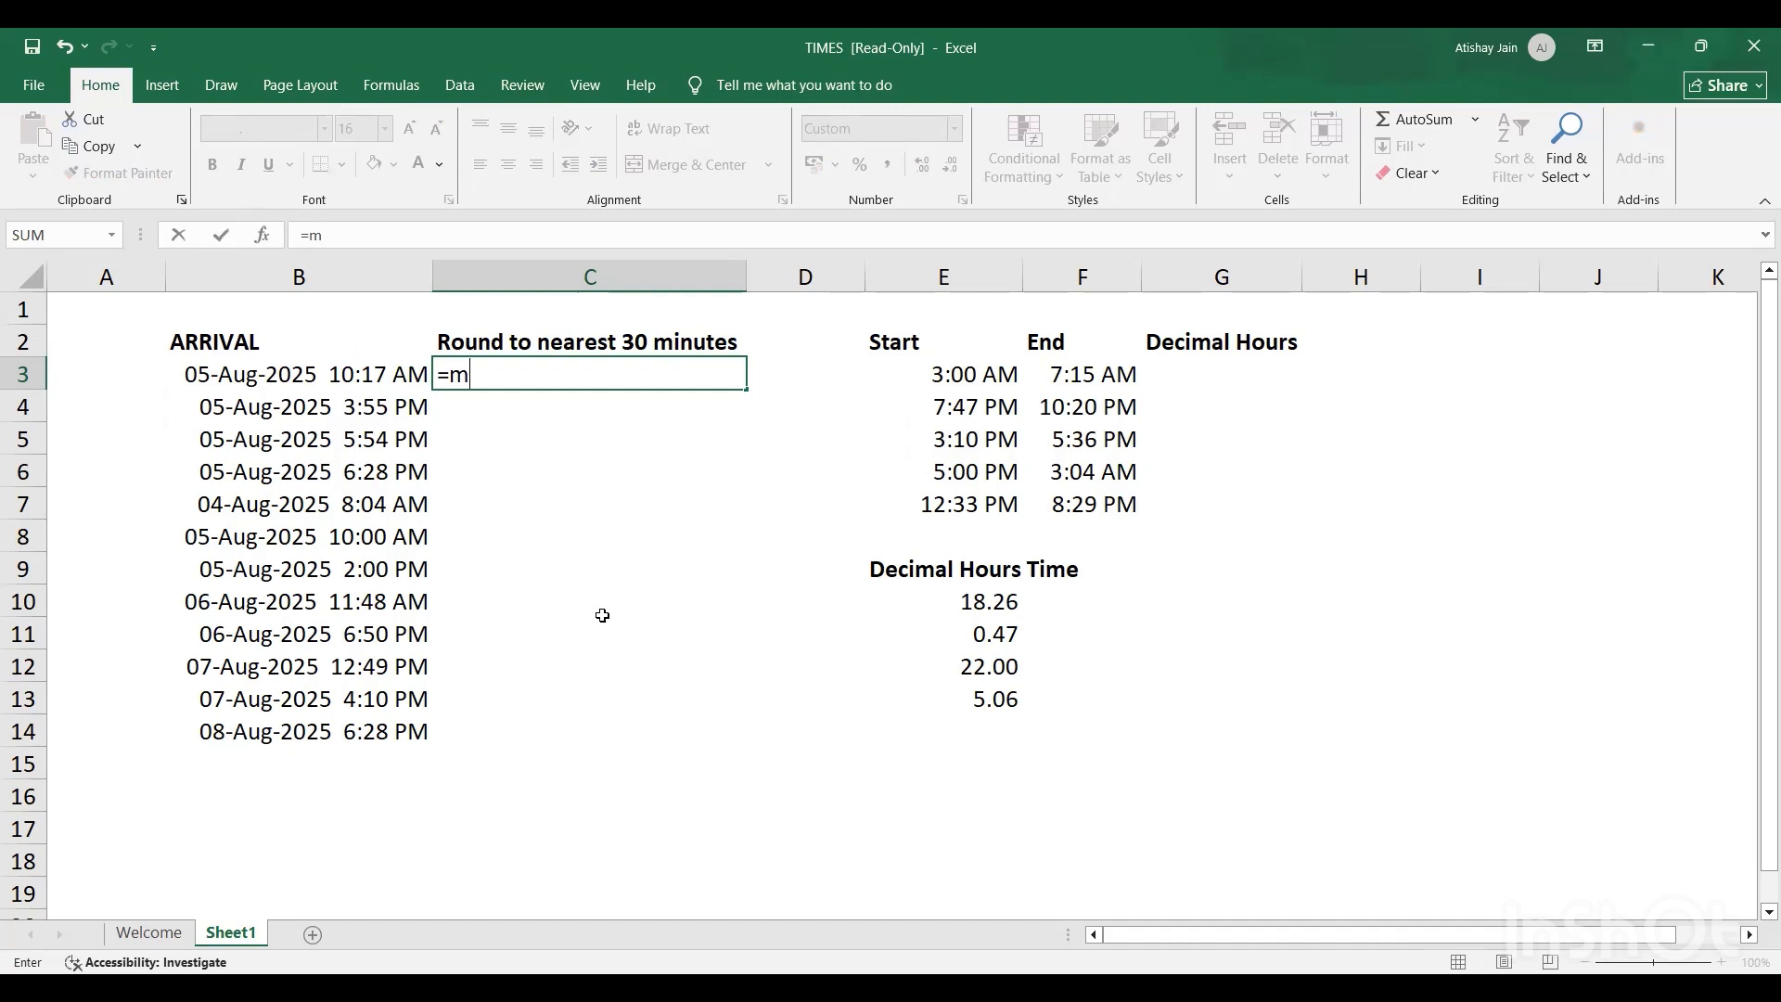
{"action": "type", "text": "round"}
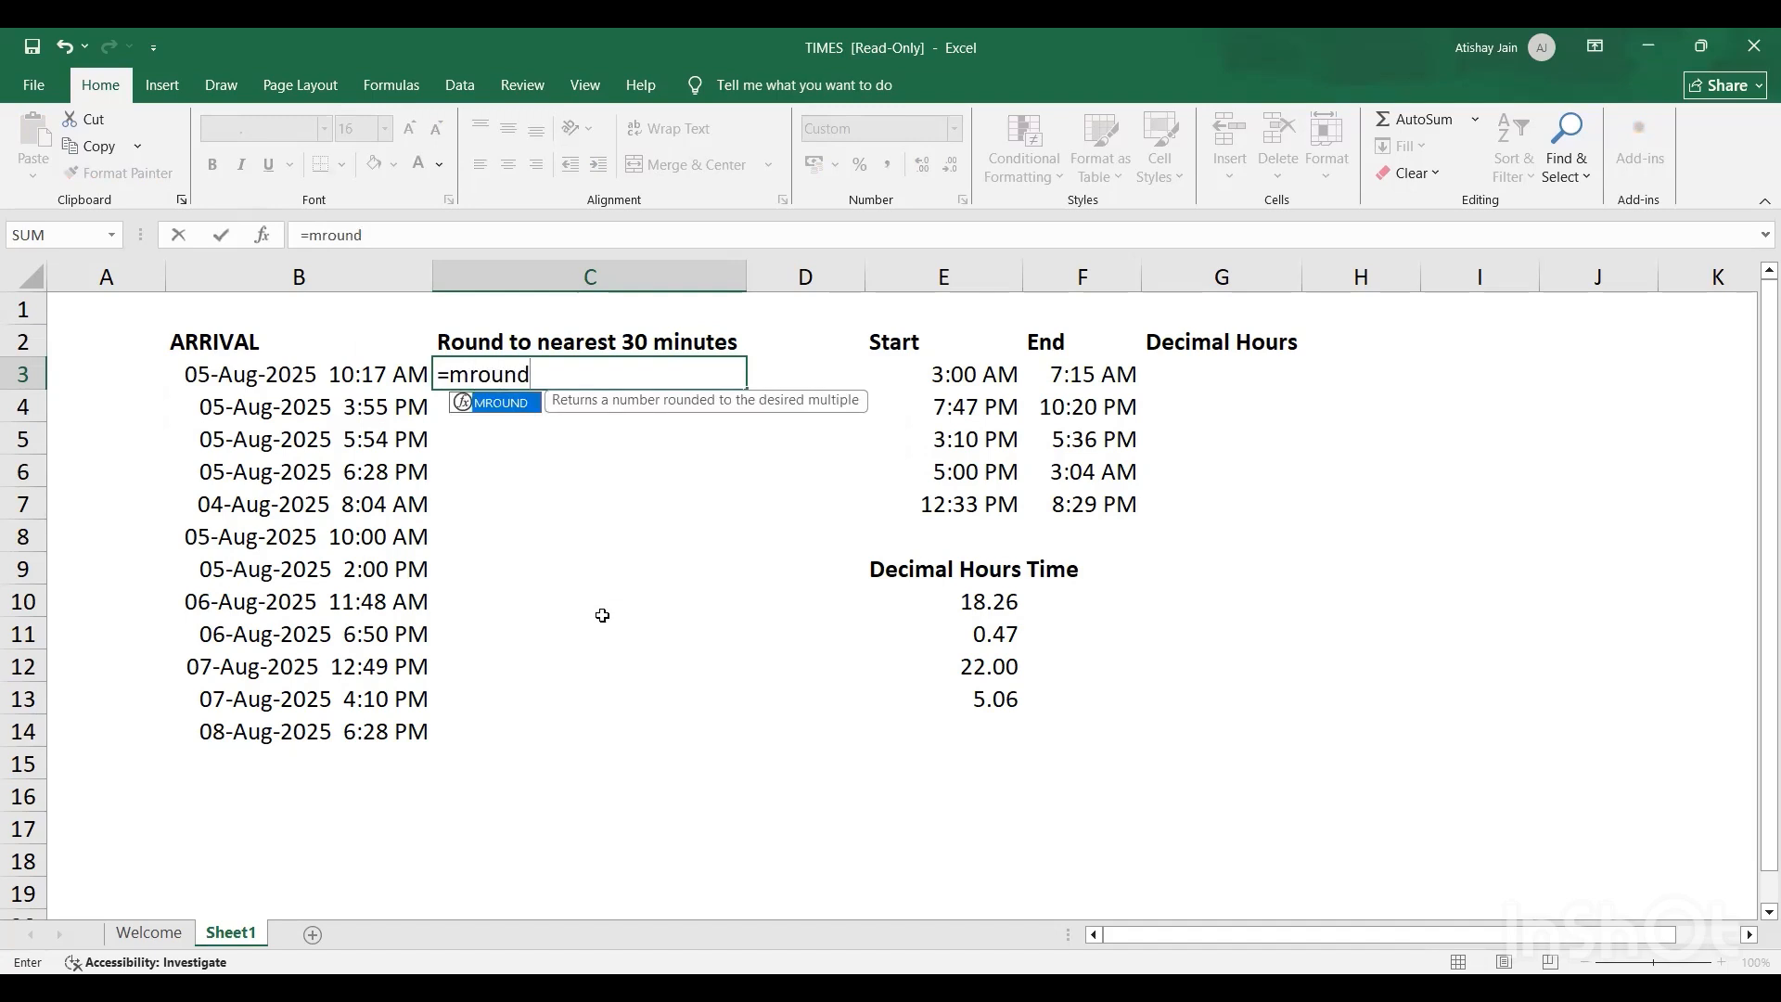
{"action": "type", "text": "("}
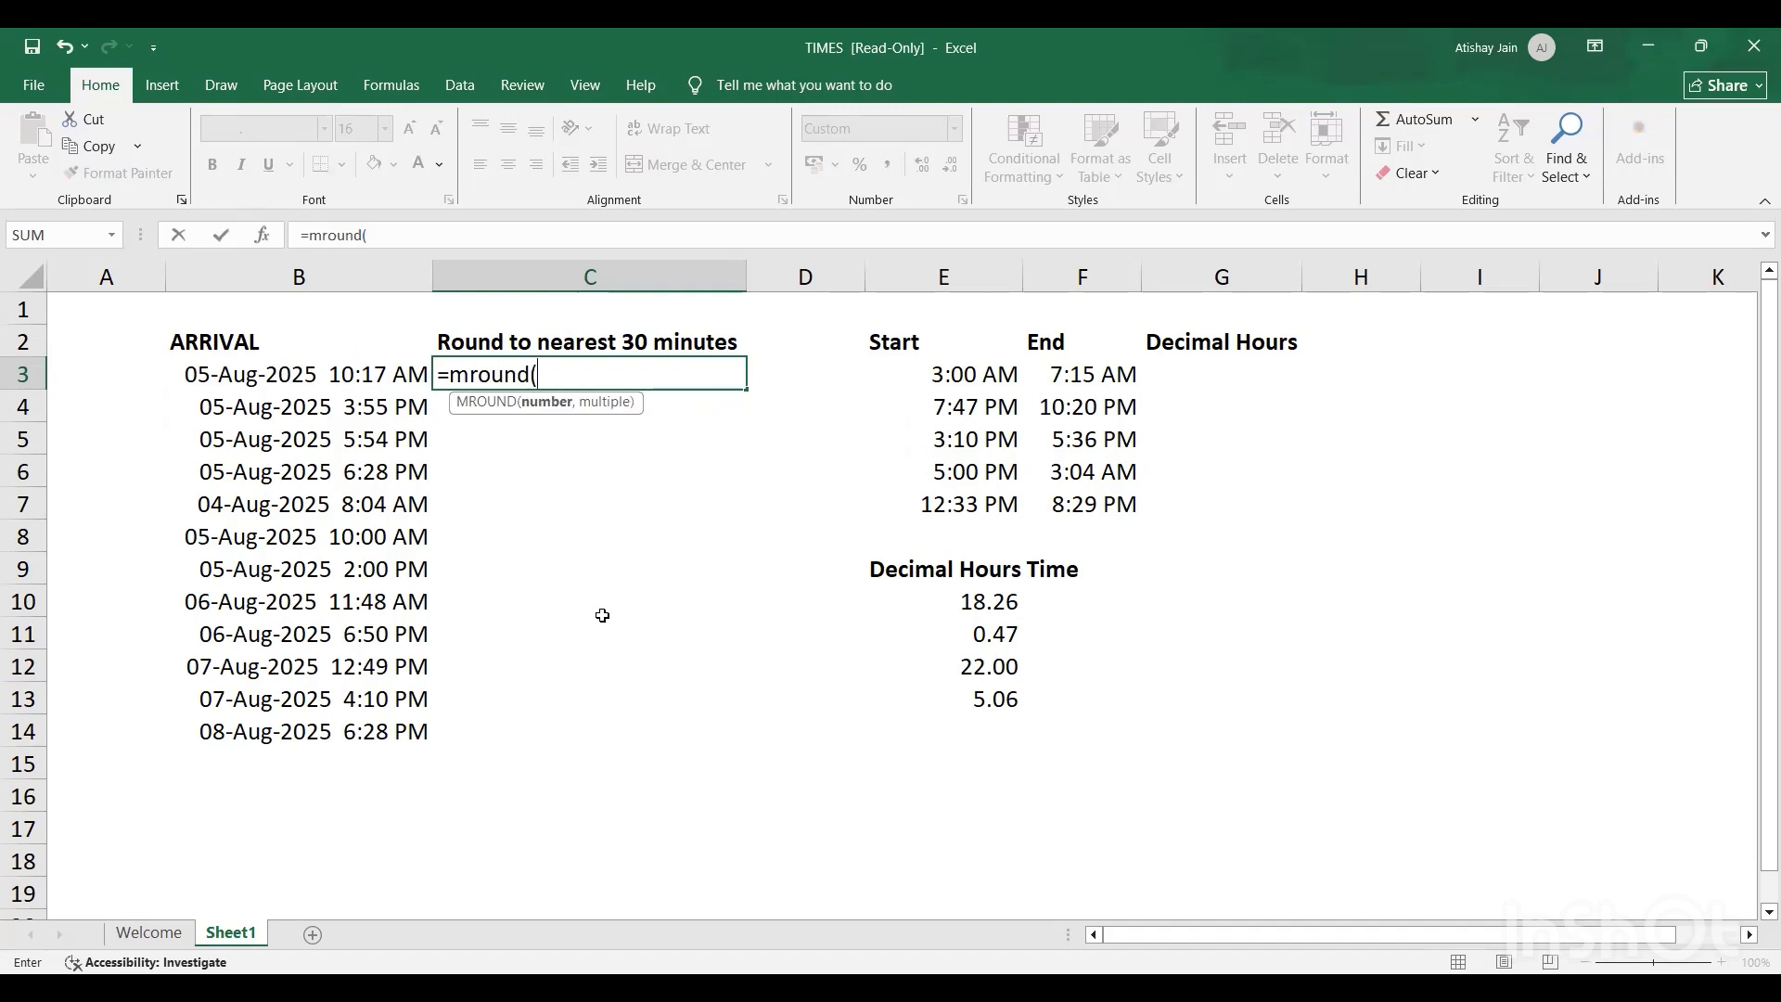
{"action": "key", "text": "Left"}
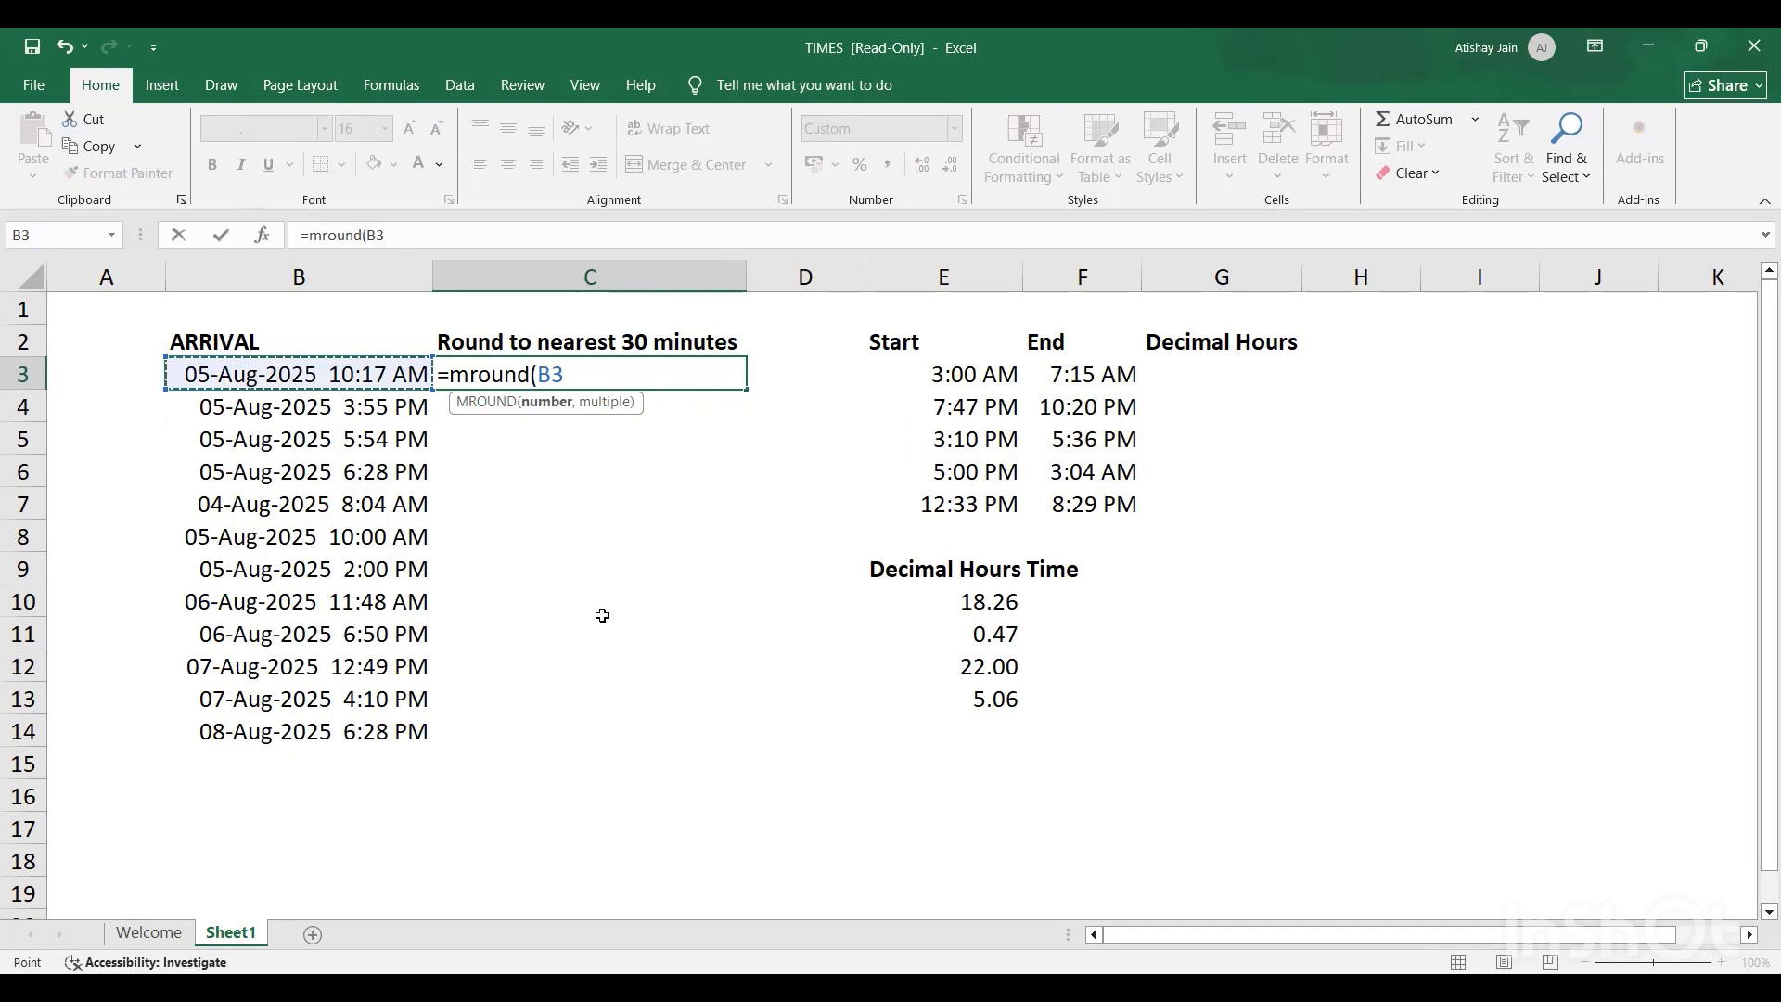
{"action": "type", "text": ","}
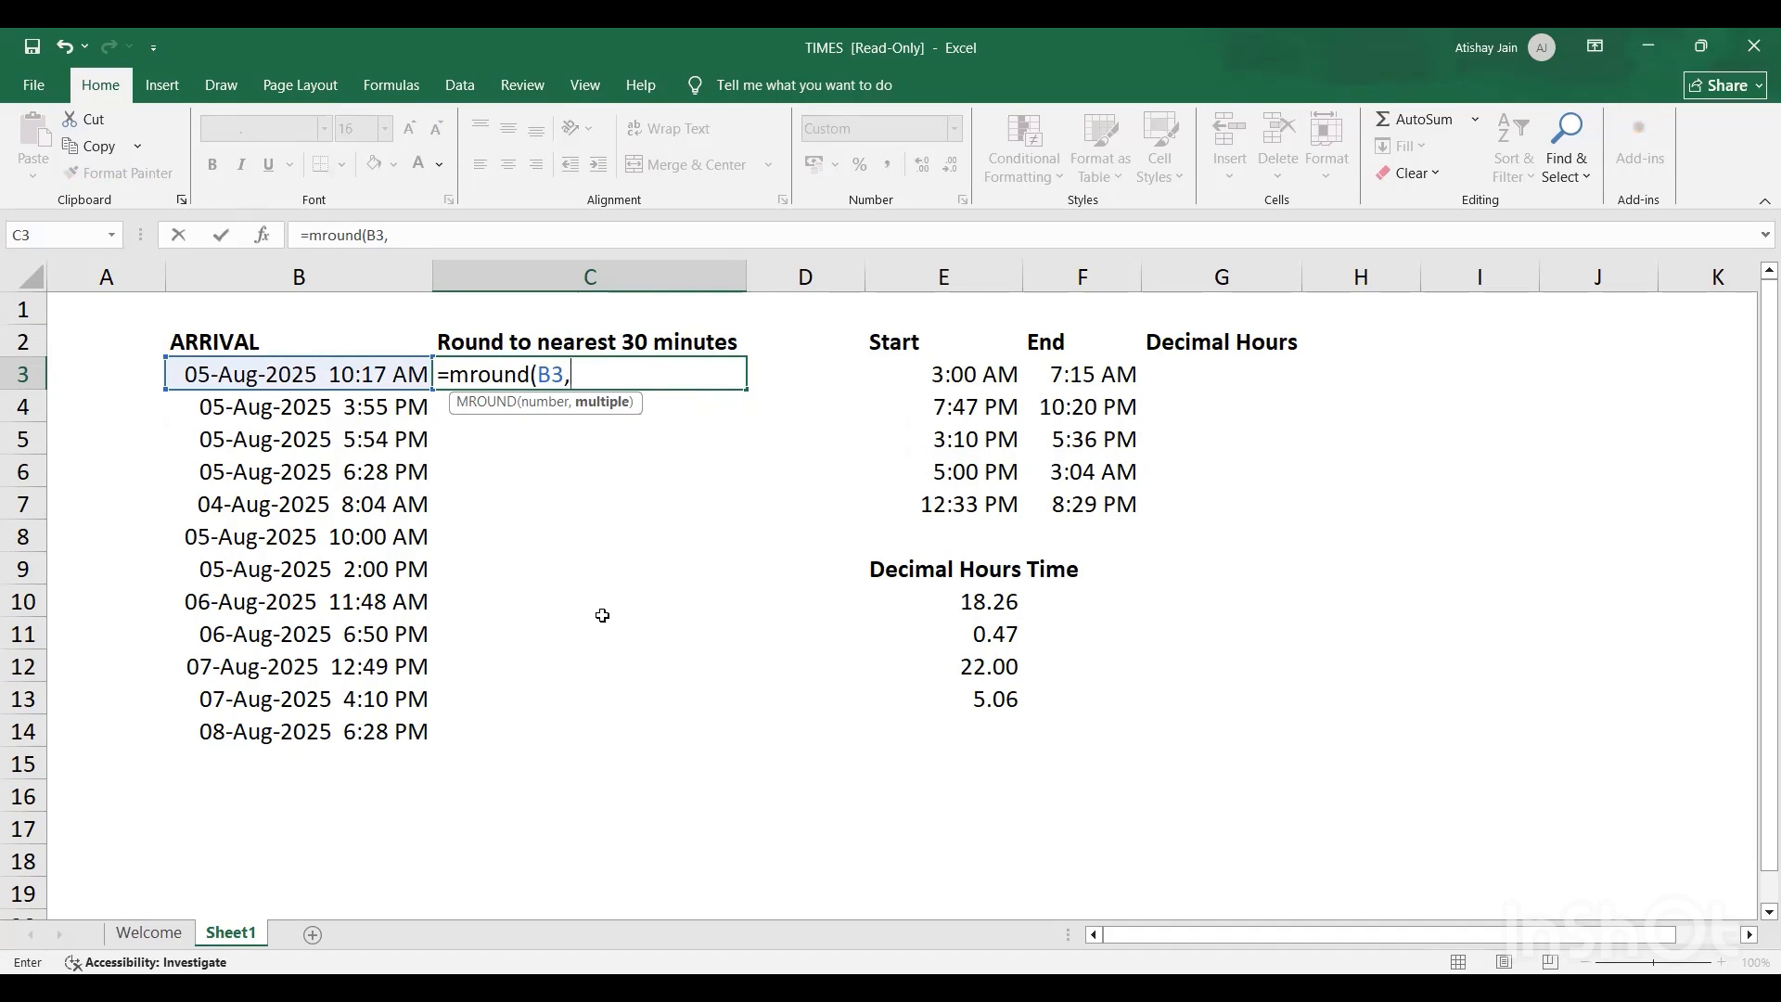
{"action": "type", "text": "\"0:30\")"}
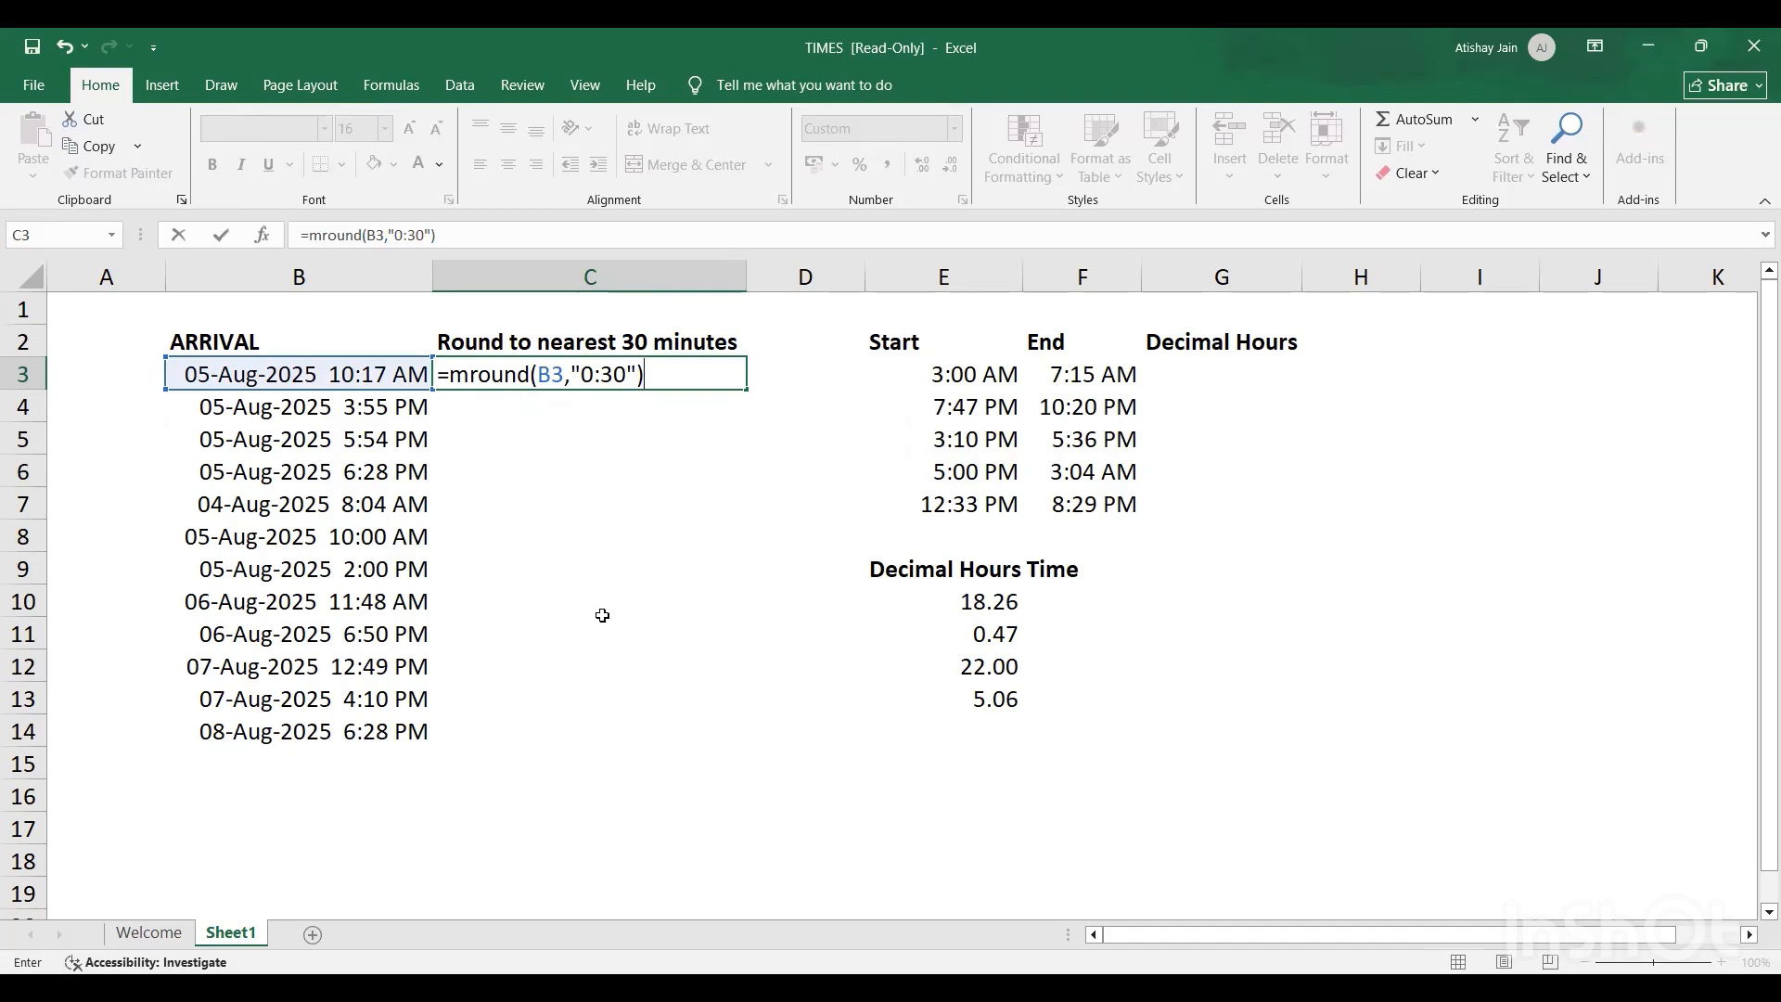
{"action": "key", "text": "Return"}
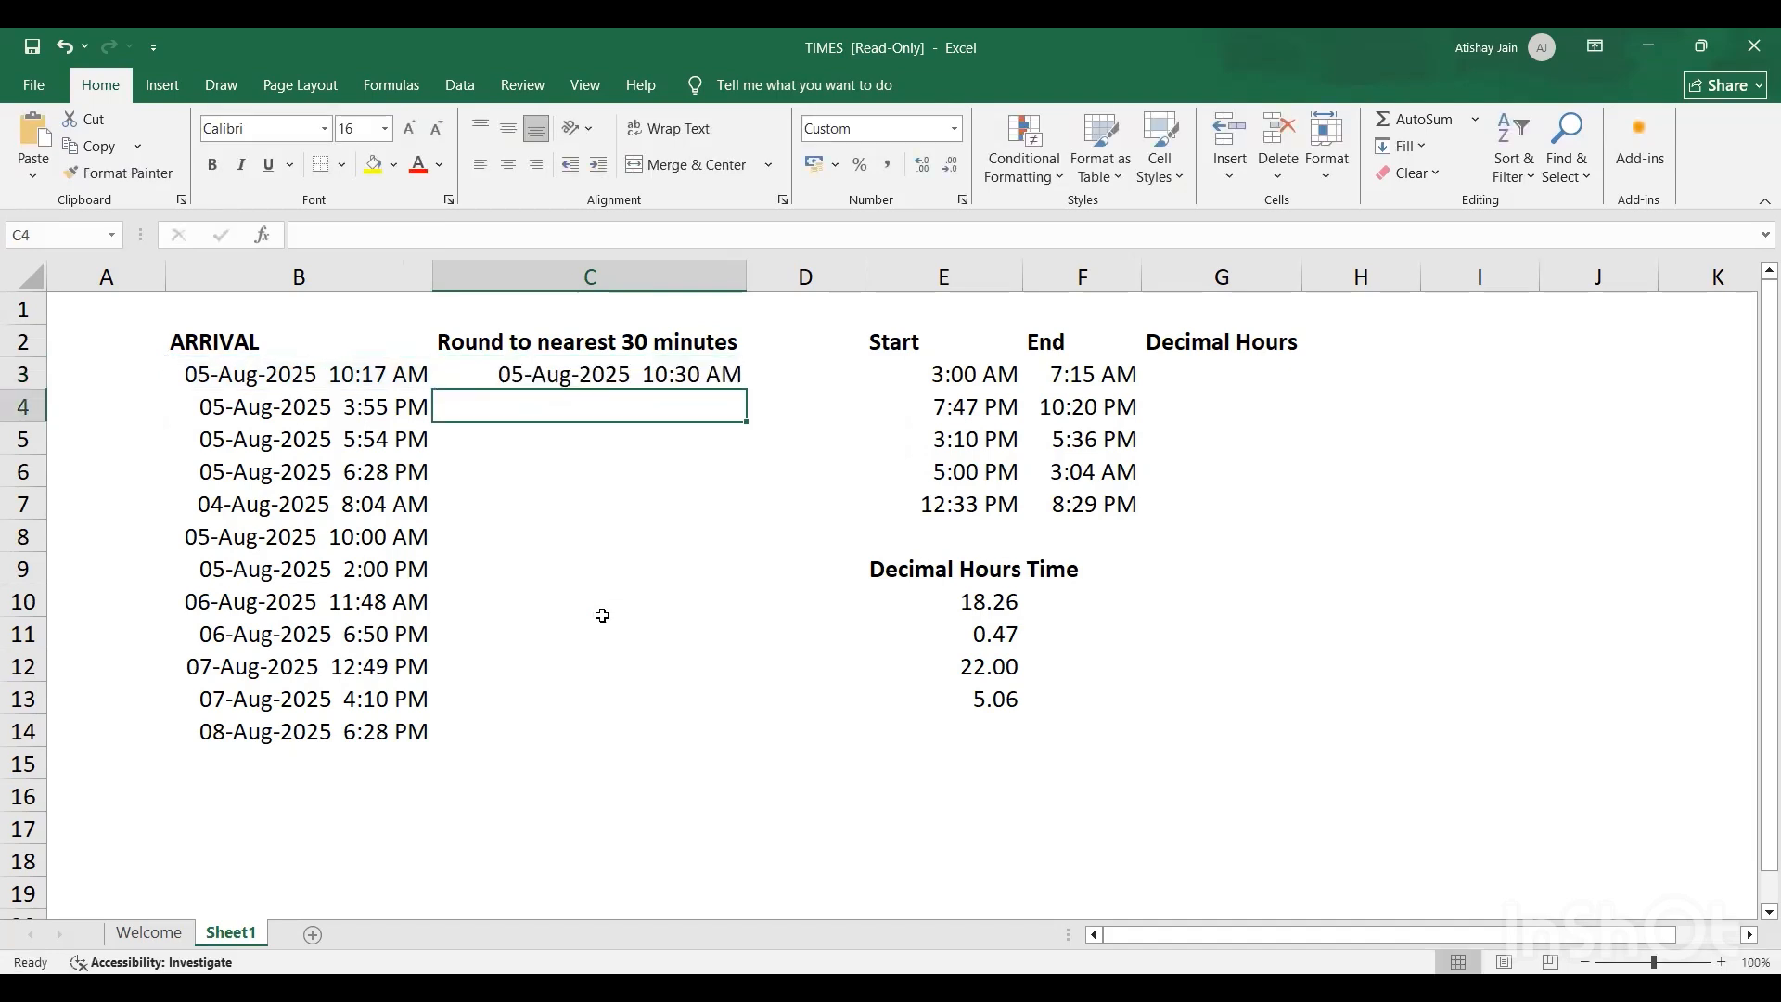
Step: Fill the rounding formula from C3 down through C14 for all the arrival times
{"action": "key", "text": "Left"}
{"action": "key", "text": "Up"}
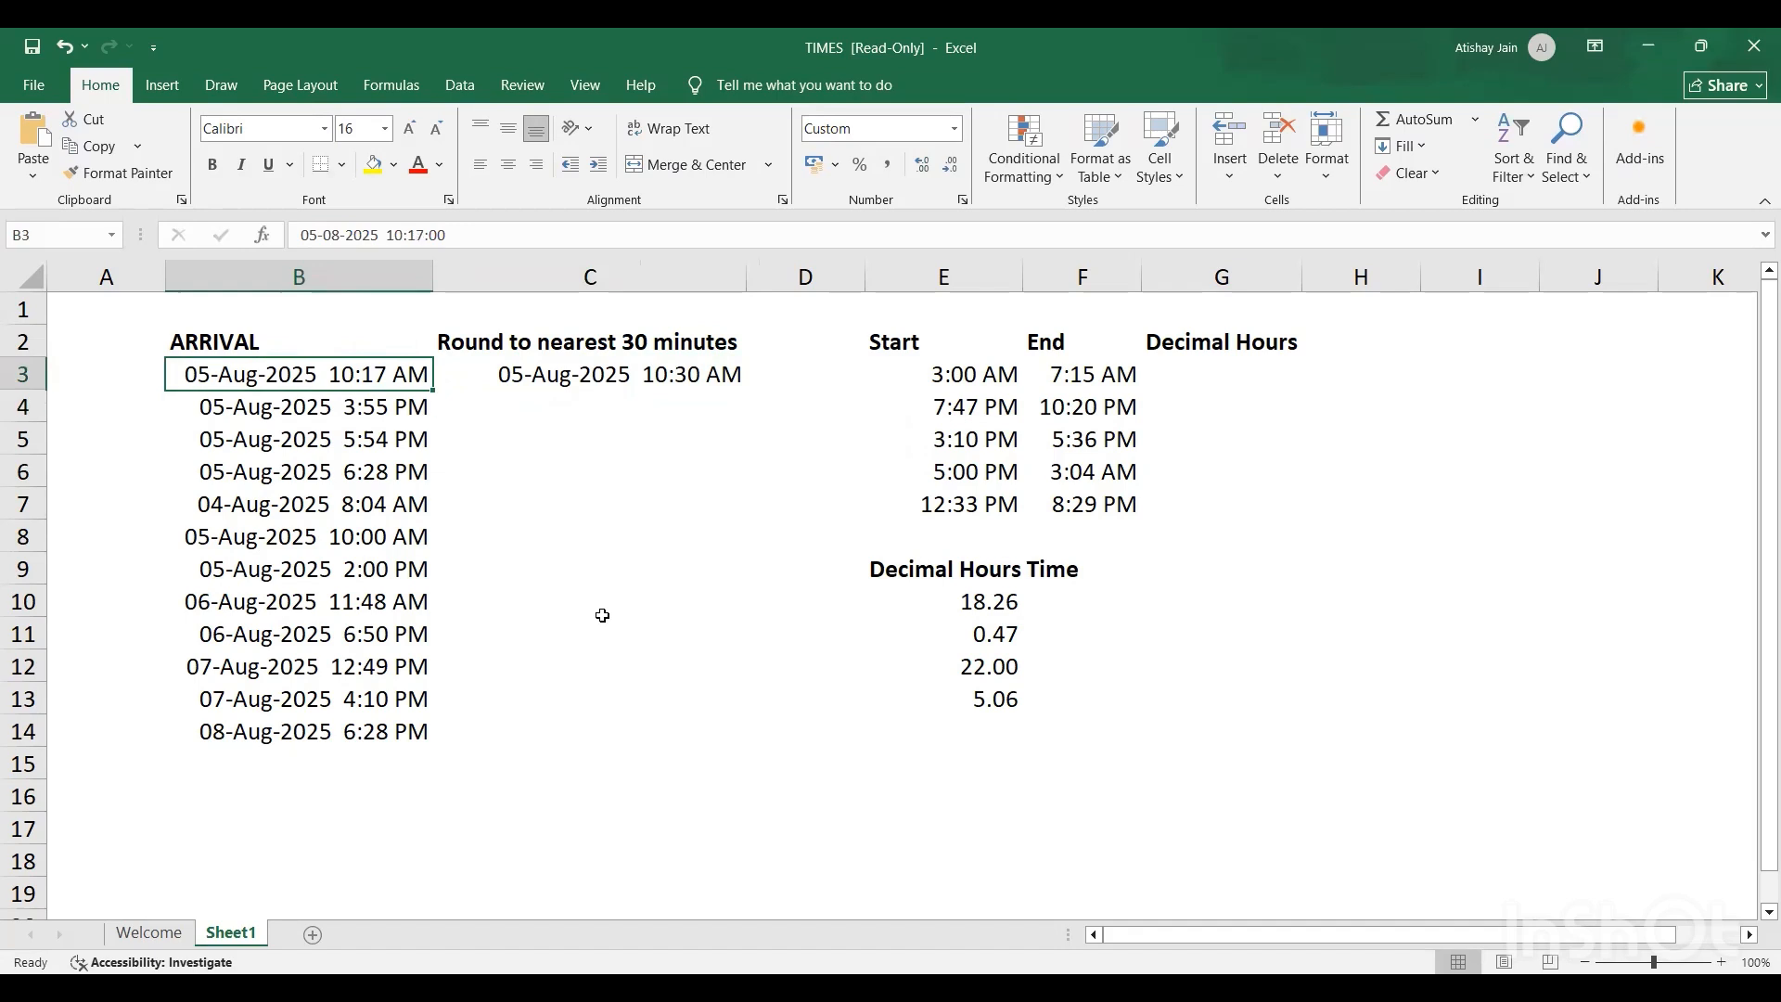
{"action": "key", "text": "Right"}
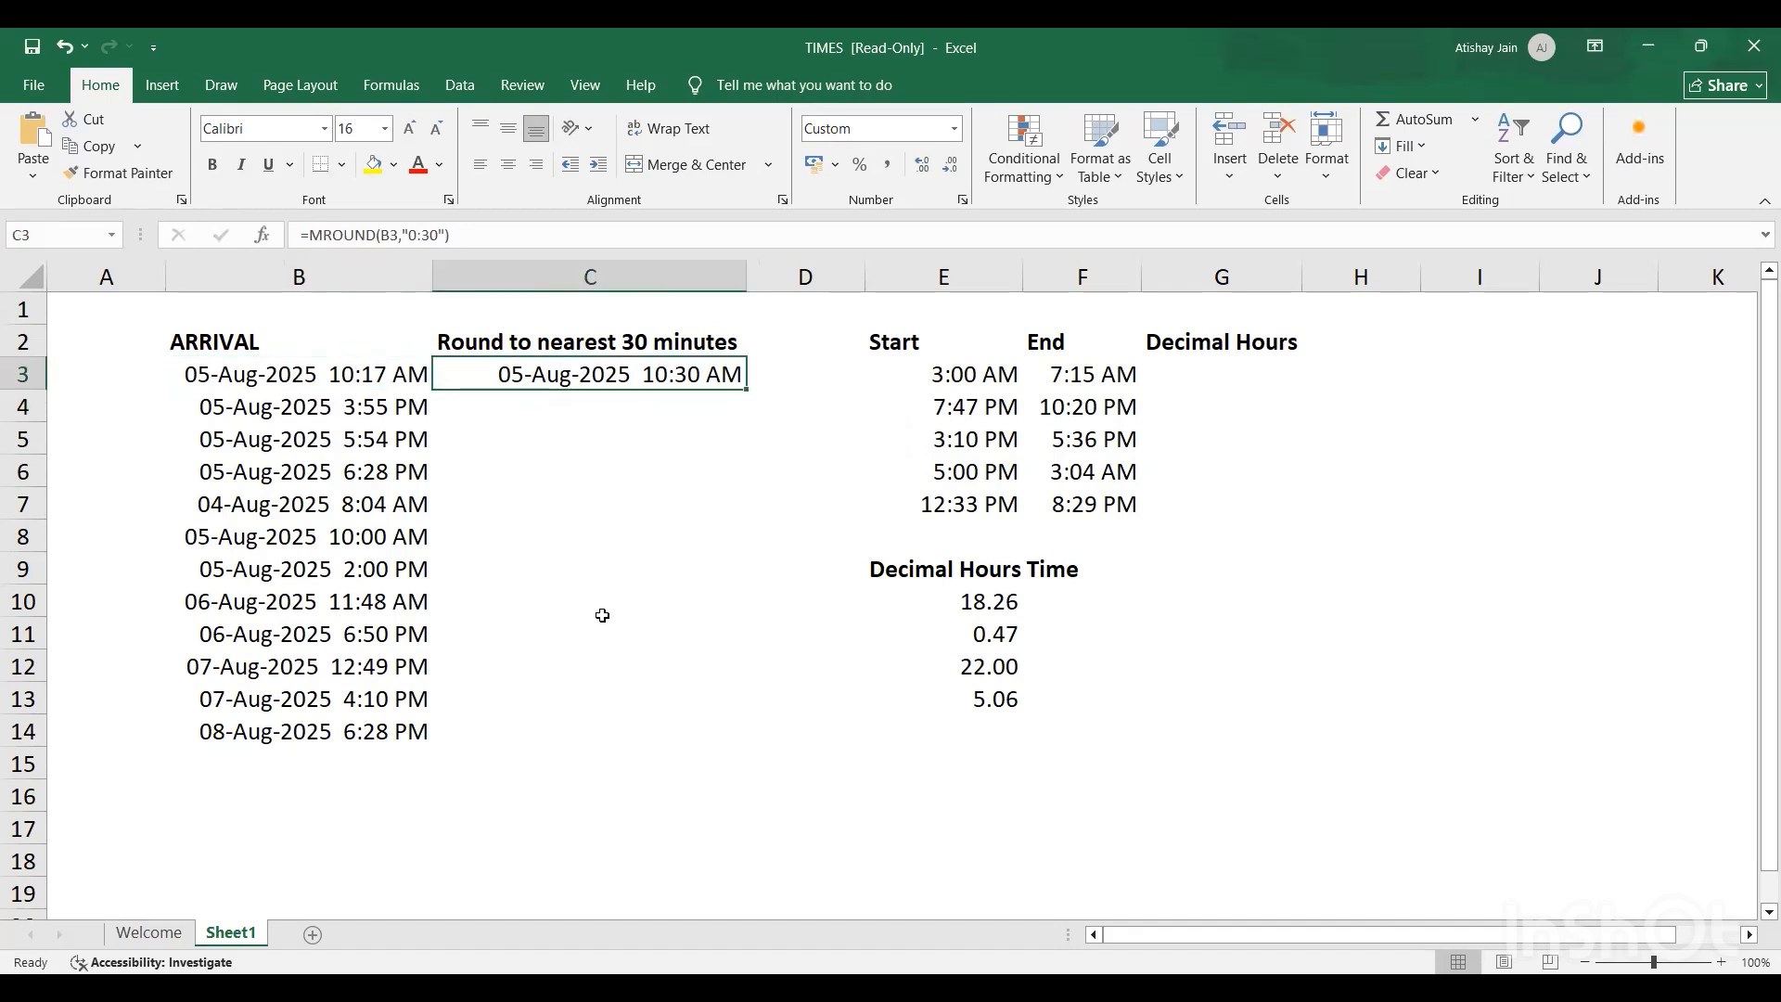
{"action": "key", "text": "Left"}
{"action": "key", "text": "Down"}
{"action": "key", "text": "Down"}
{"action": "key", "text": "Down"}
{"action": "key", "text": "Down"}
{"action": "key", "text": "Down"}
{"action": "key", "text": "Down"}
{"action": "key", "text": "Down"}
{"action": "key", "text": "Down"}
{"action": "key", "text": "Down"}
{"action": "key", "text": "Down"}
{"action": "key", "text": "Down"}
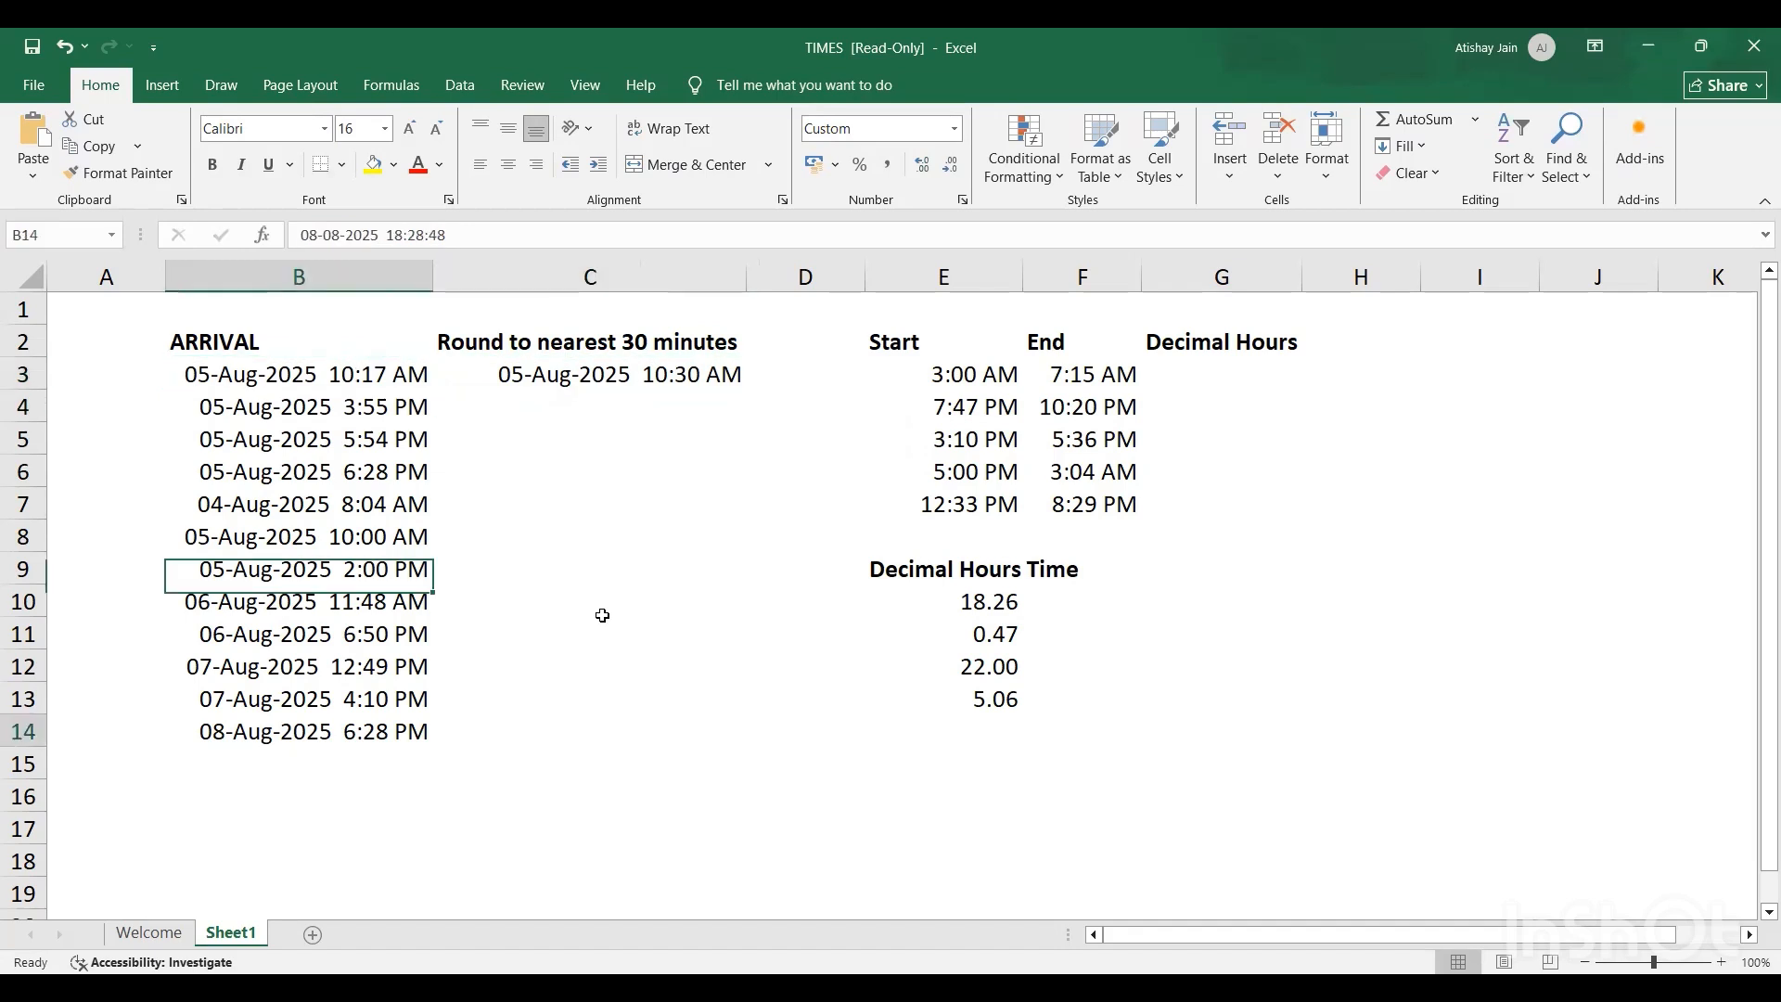
{"action": "key", "text": "Right"}
{"action": "key", "text": "ctrl+shift+Up"}
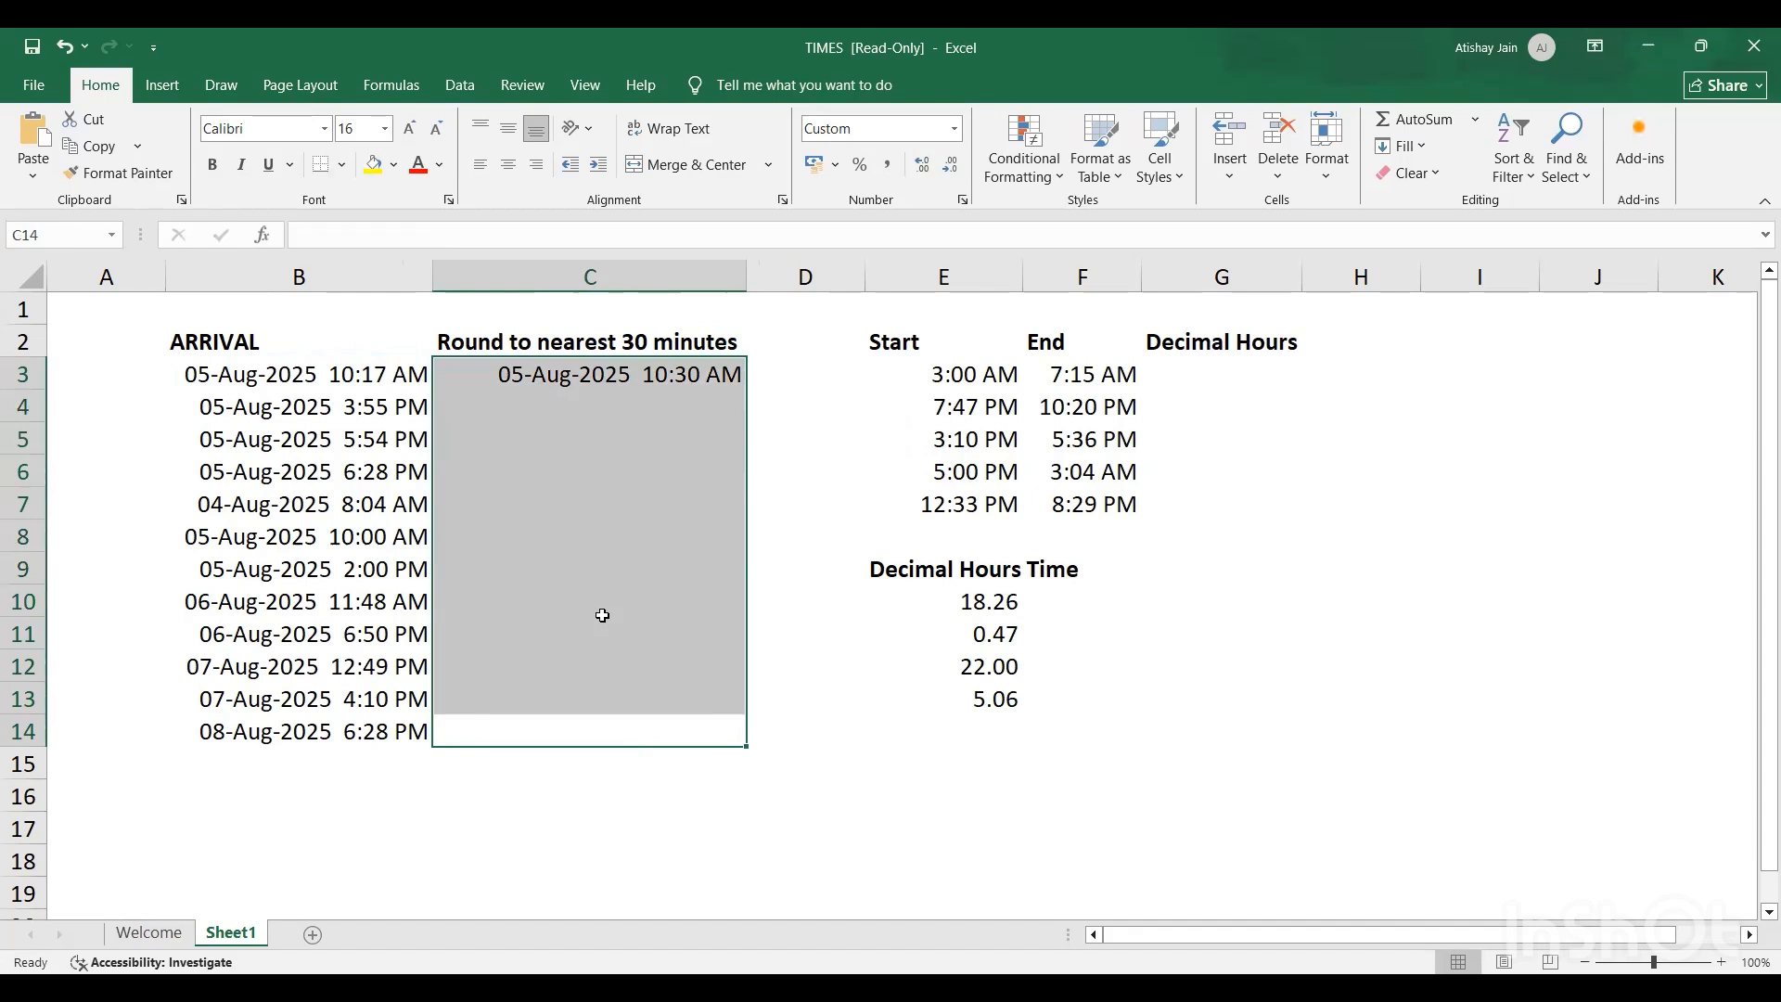
{"action": "key", "text": "ctrl+d"}
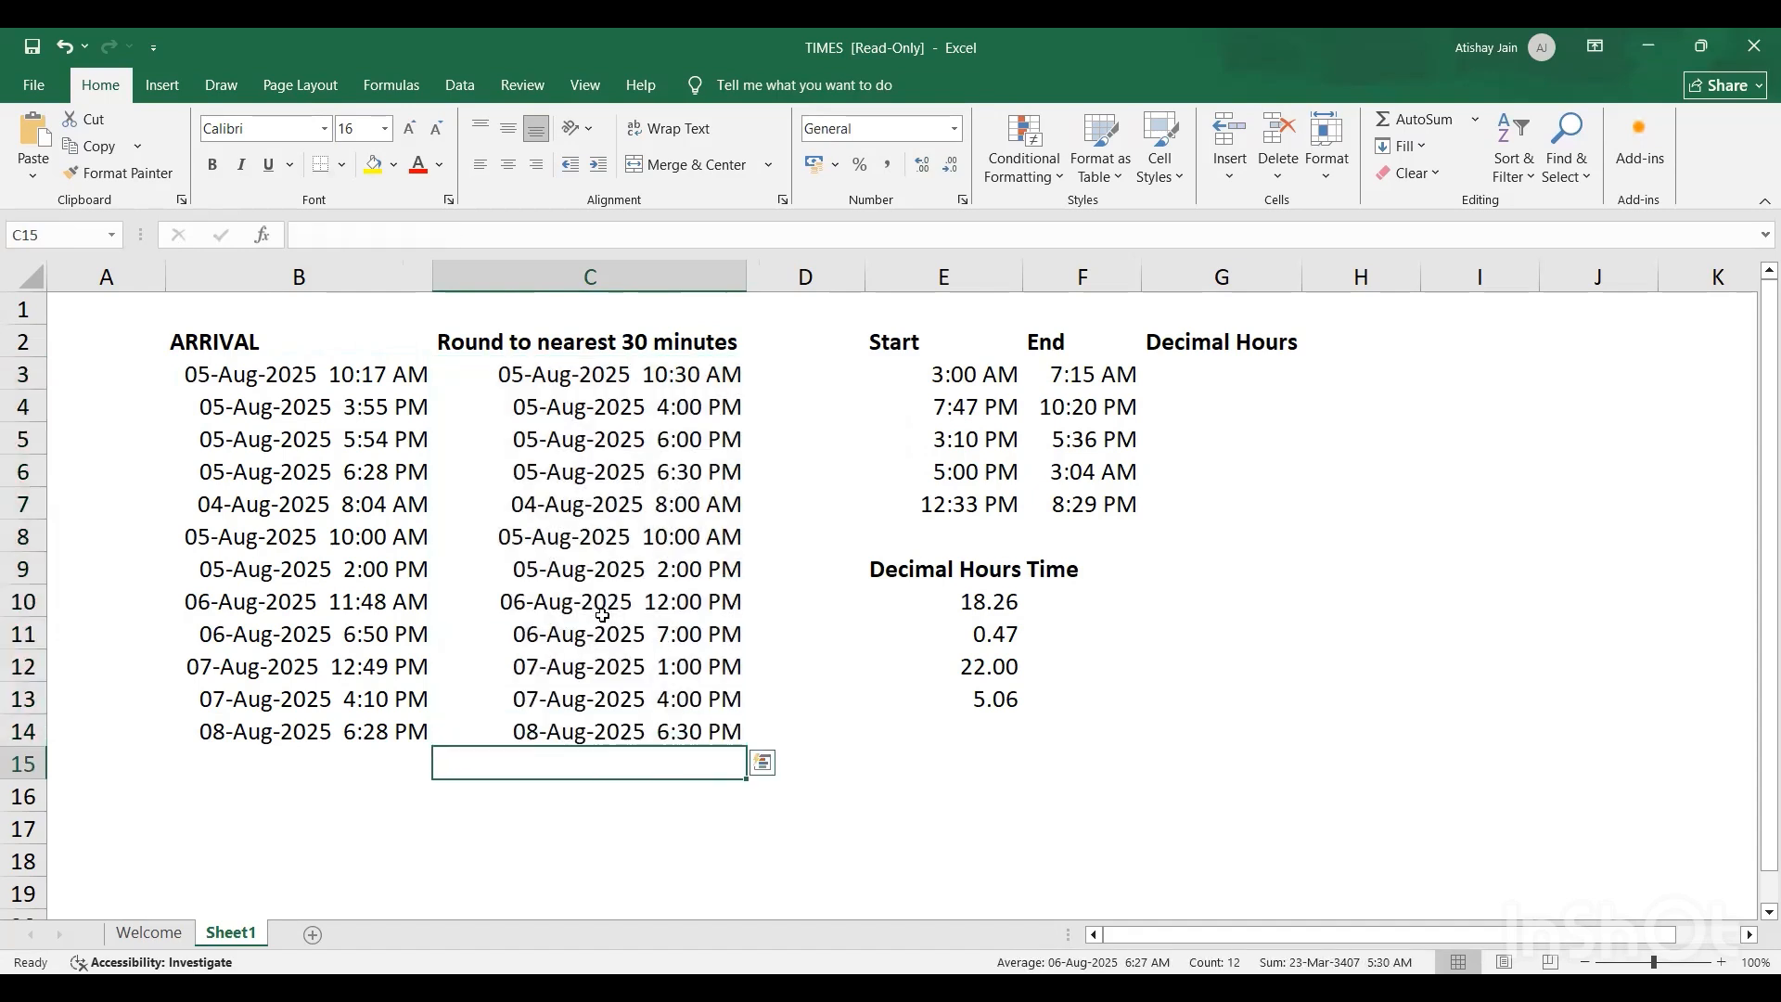
Step: Compare the rounded times in column C with the original arrival times in column B
{"action": "key", "text": "Up"}
{"action": "key", "text": "Up"}
{"action": "key", "text": "Up"}
{"action": "key", "text": "Up"}
{"action": "key", "text": "Up"}
{"action": "key", "text": "Up"}
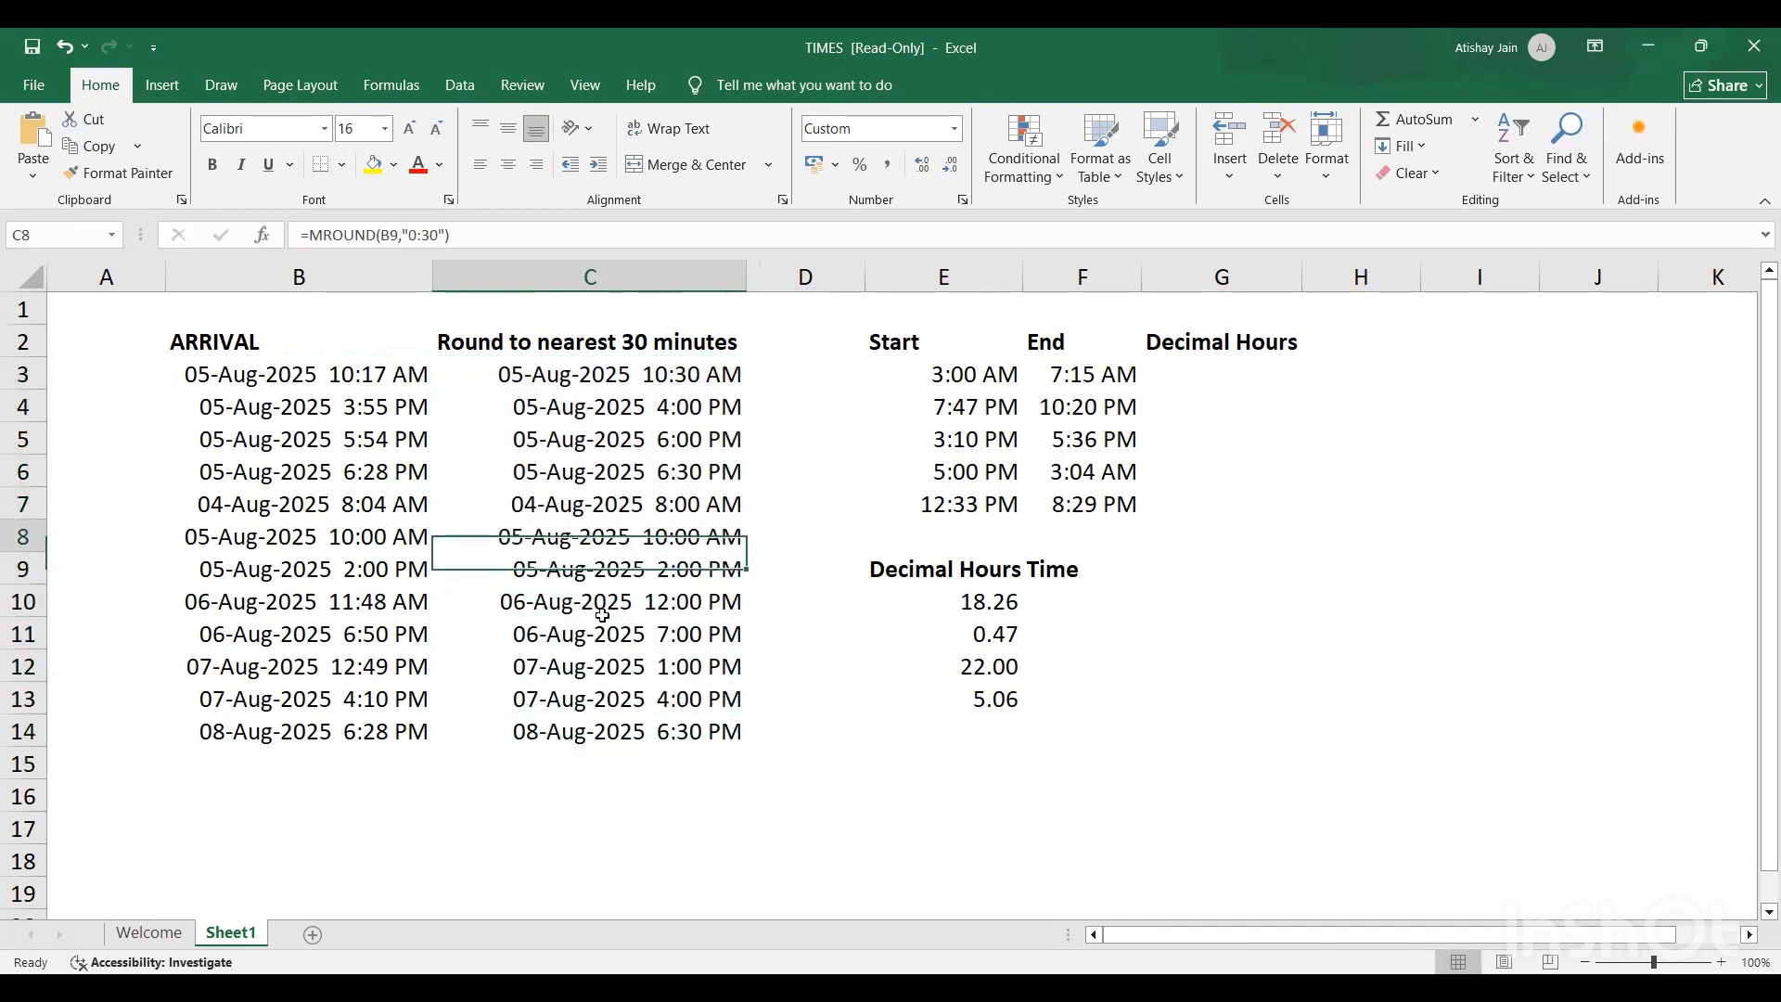
{"action": "key", "text": "Left"}
{"action": "key", "text": "Up"}
{"action": "key", "text": "Up"}
{"action": "key", "text": "Right"}
{"action": "key", "text": "Right"}
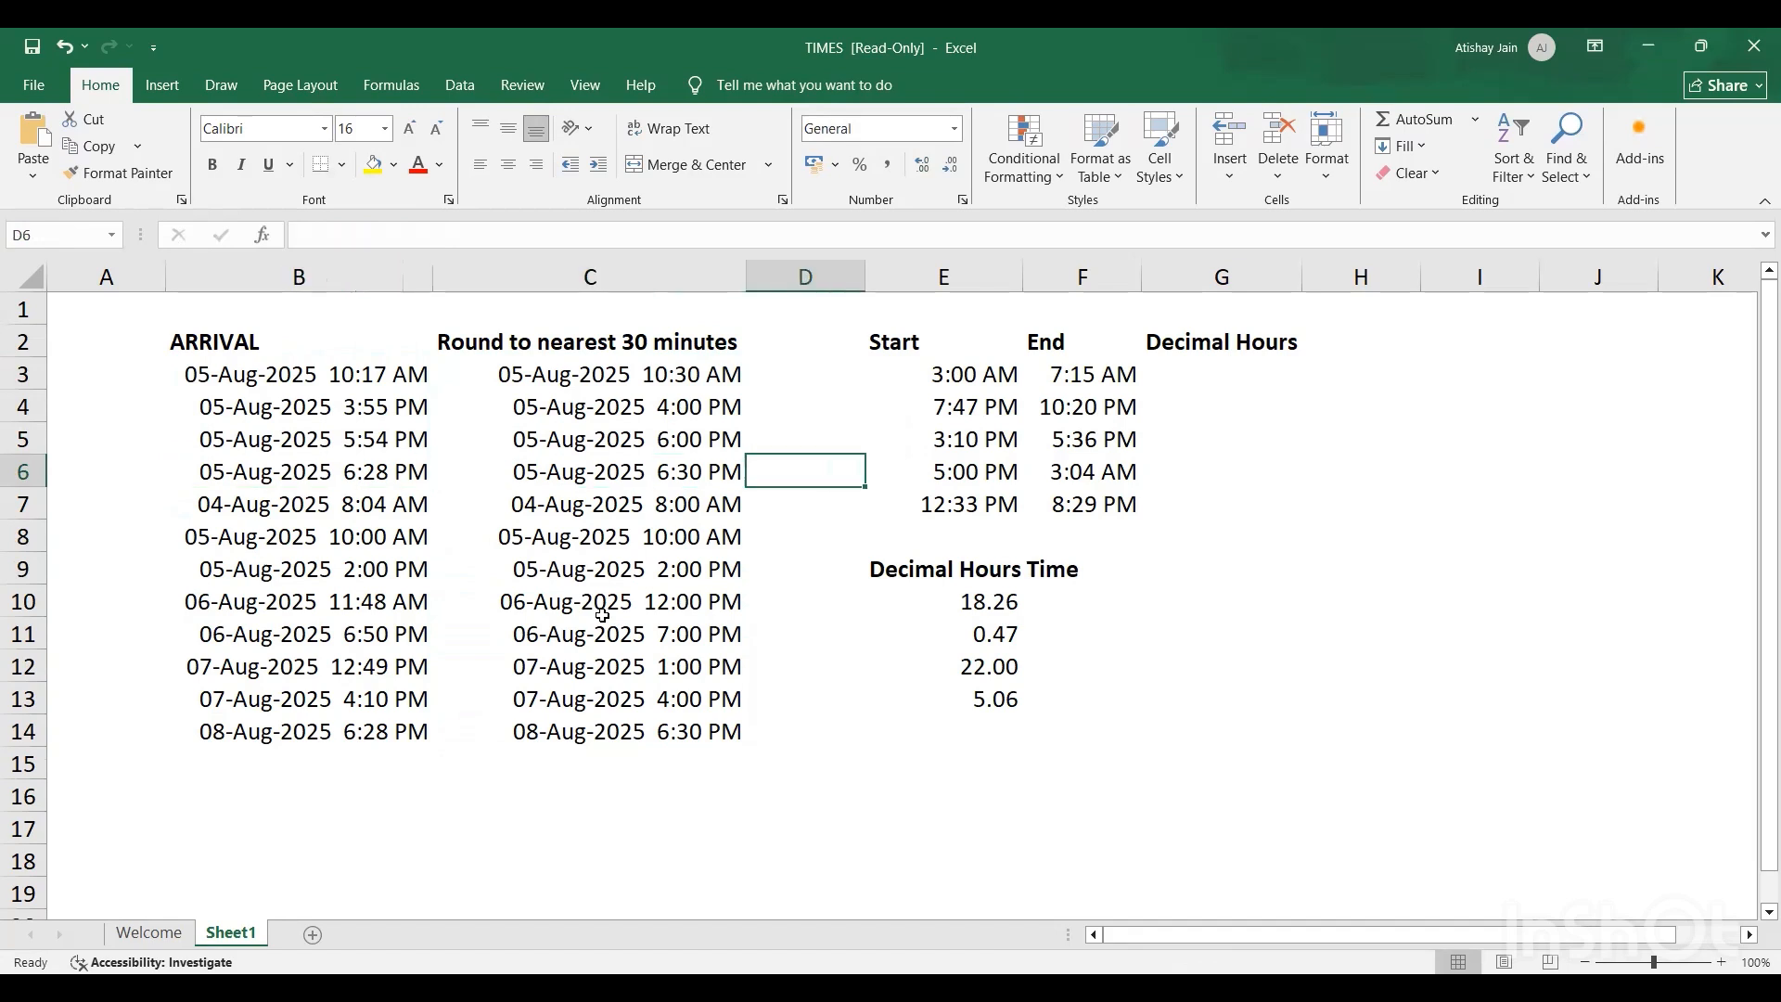
{"action": "key", "text": "Left"}
{"action": "key", "text": "Down"}
{"action": "key", "text": "Left"}
{"action": "key", "text": "Down"}
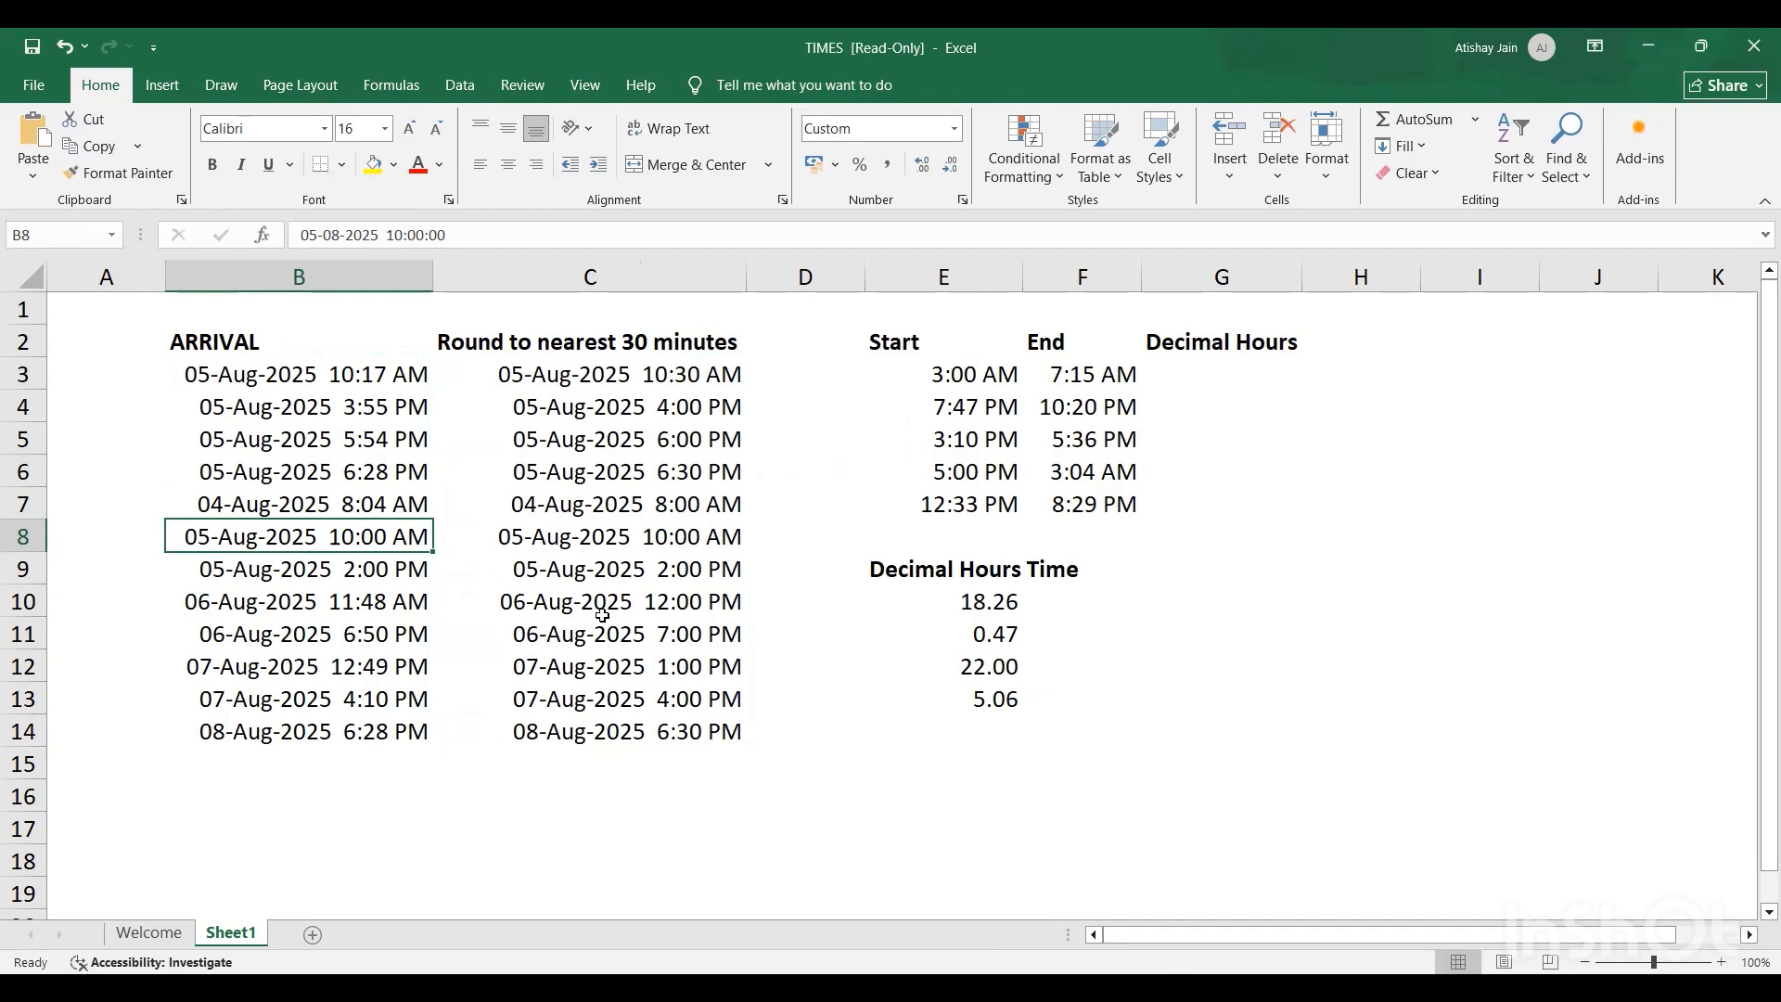
{"action": "key", "text": "Right"}
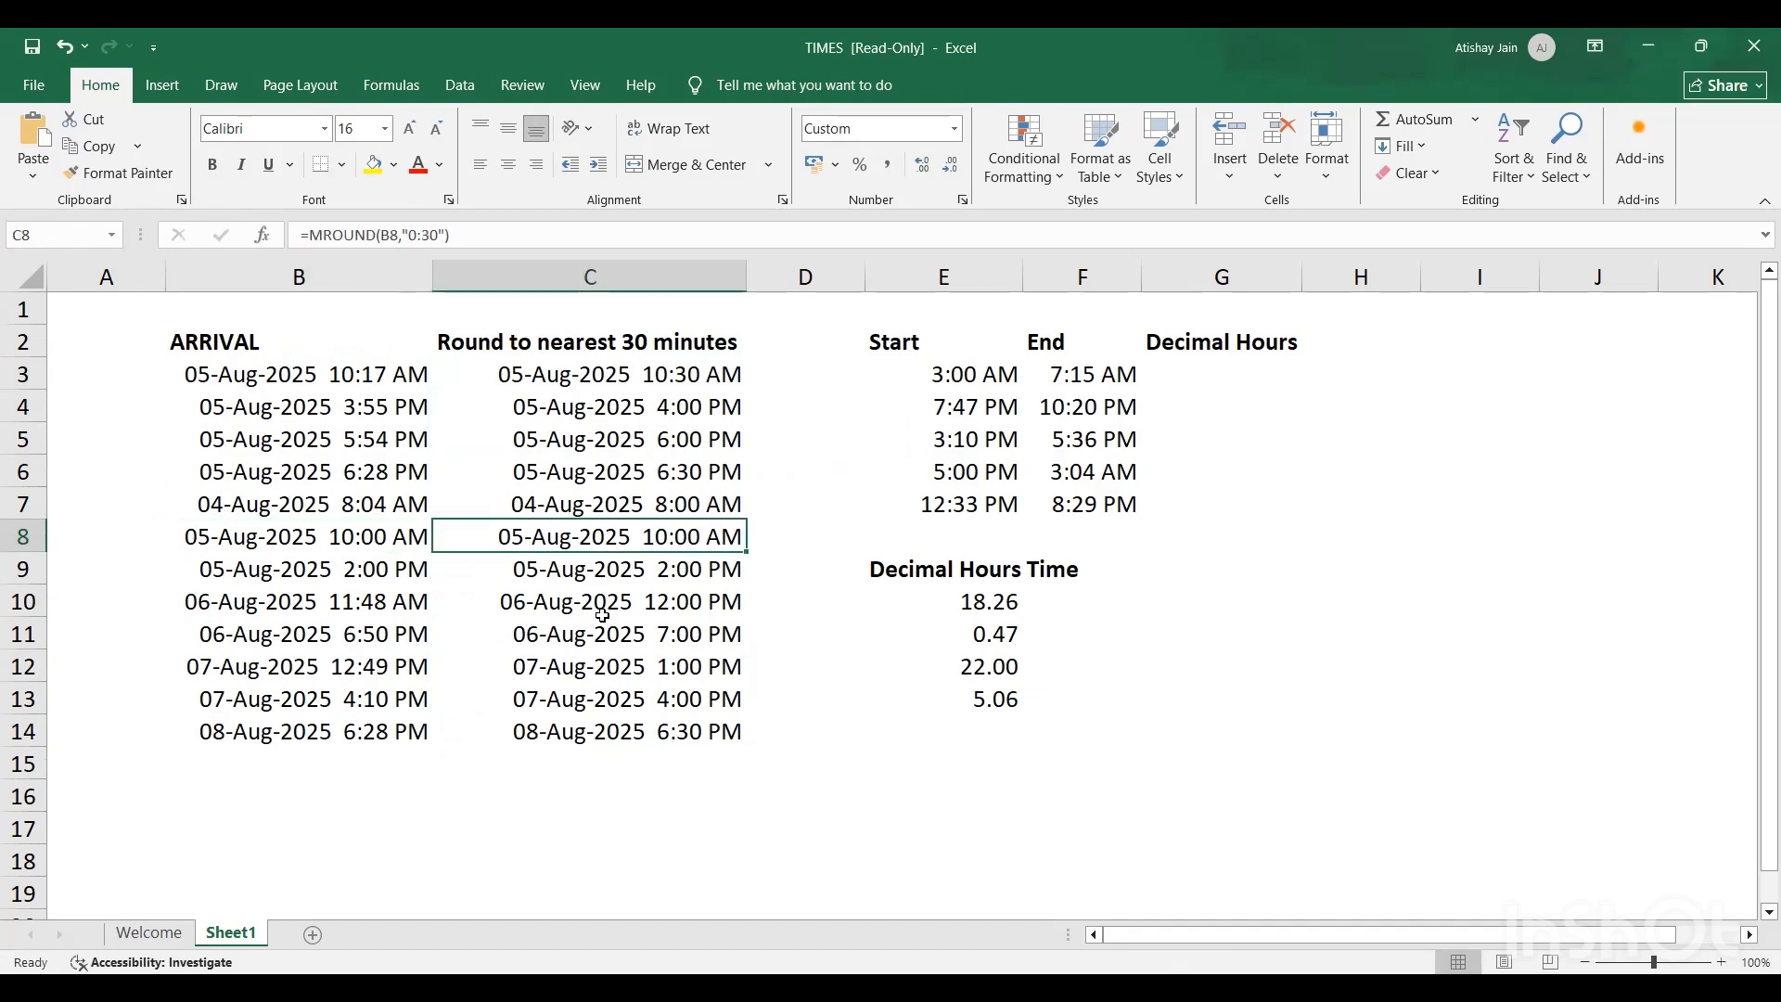
Step: Enter =F3-E3 in G3 under Decimal Hours to subtract the start time from the end time
{"action": "key", "text": "Right"}
{"action": "key", "text": "Right"}
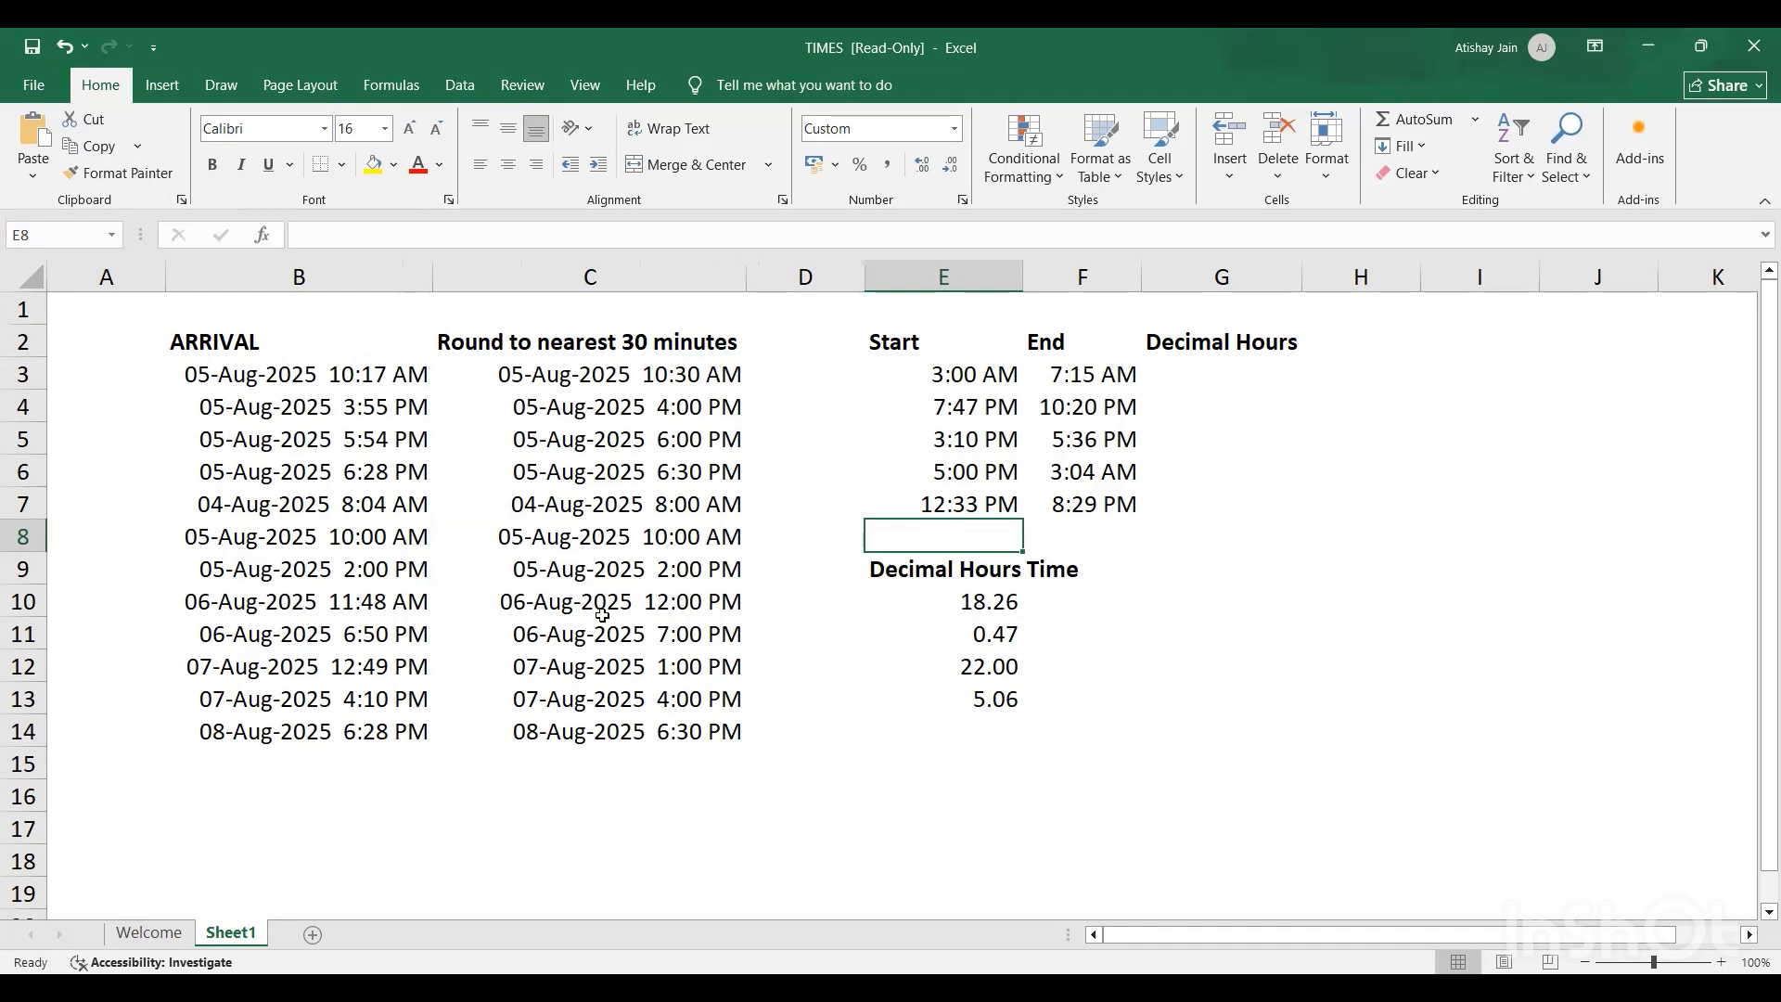
{"action": "key", "text": "Right"}
{"action": "key", "text": "Right"}
{"action": "key", "text": "Up"}
{"action": "key", "text": "Up"}
{"action": "key", "text": "Up"}
{"action": "key", "text": "Up"}
{"action": "key", "text": "Up"}
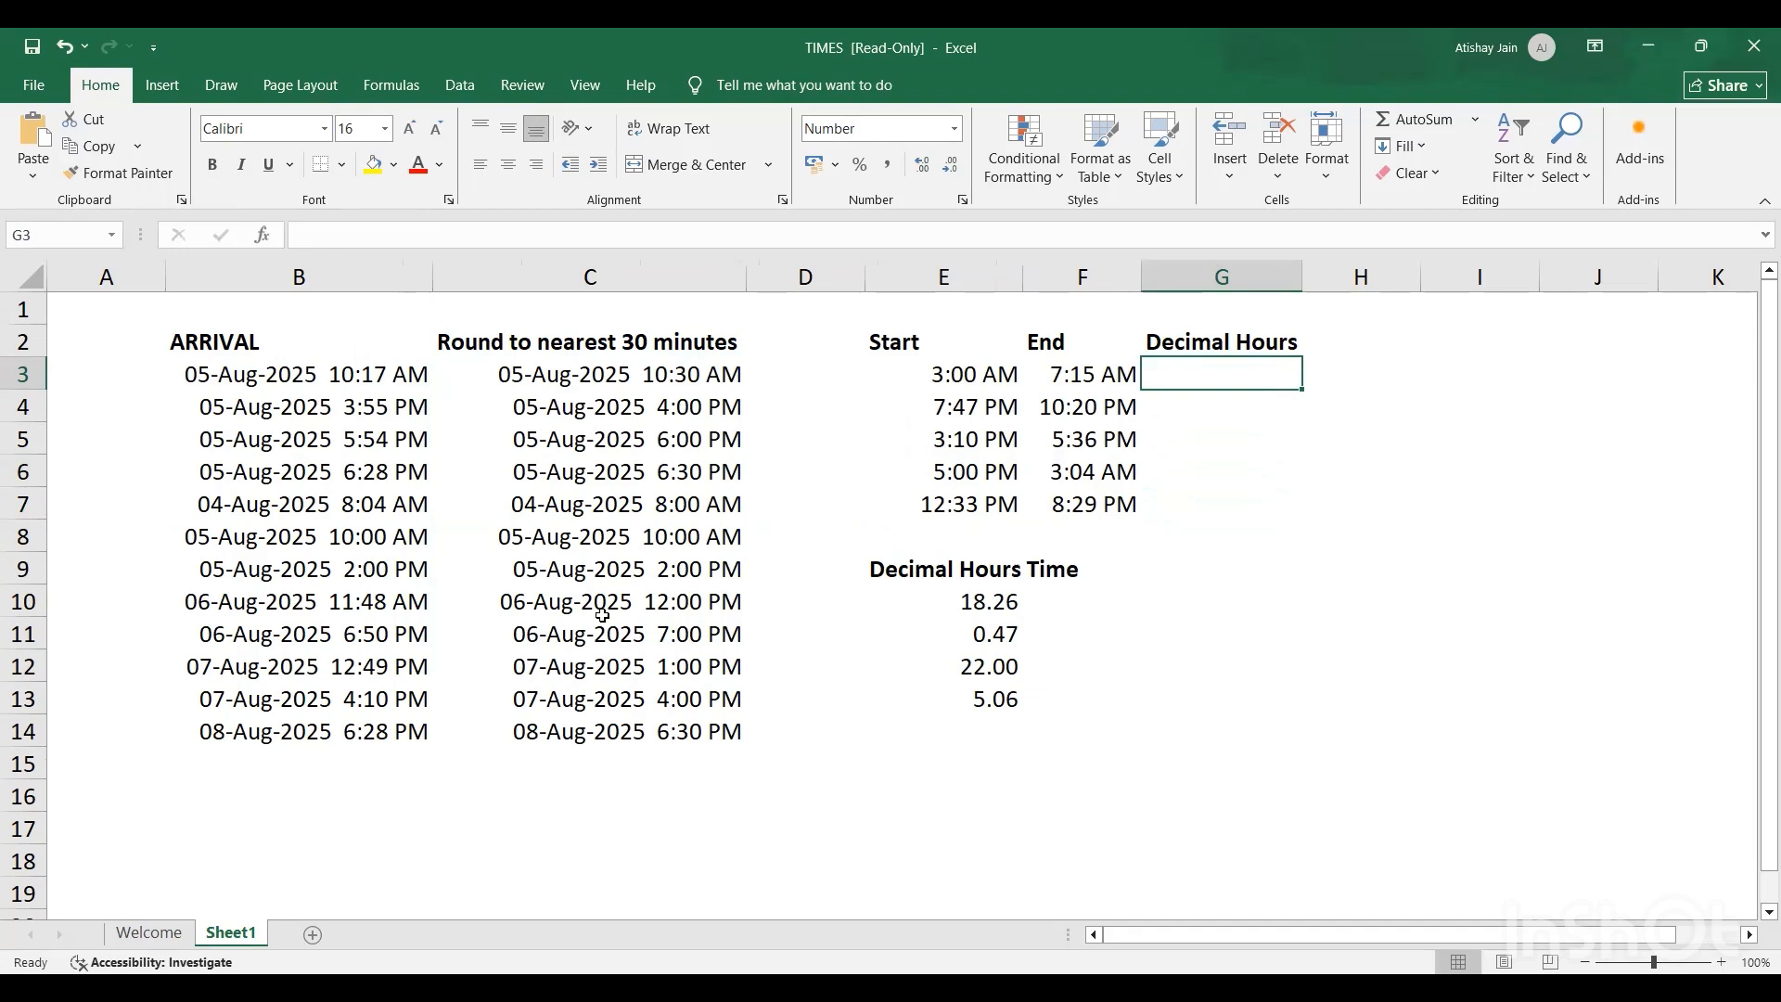
{"action": "type", "text": "="}
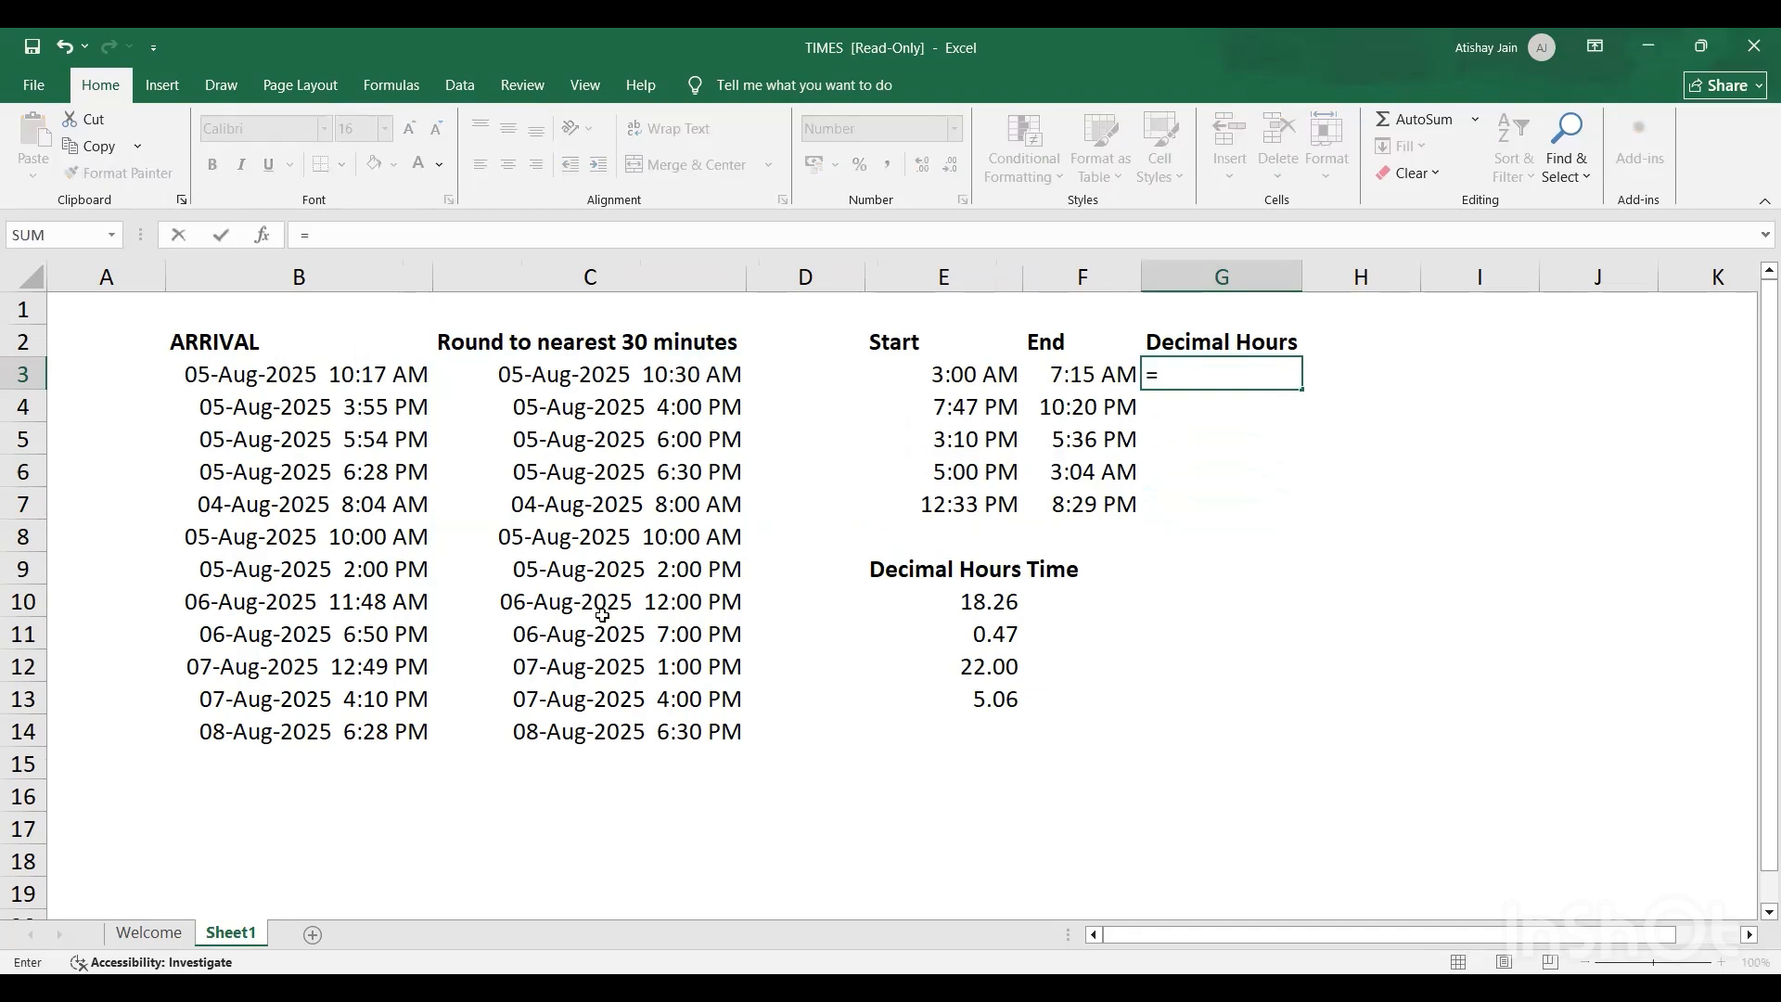
{"action": "key", "text": "Left"}
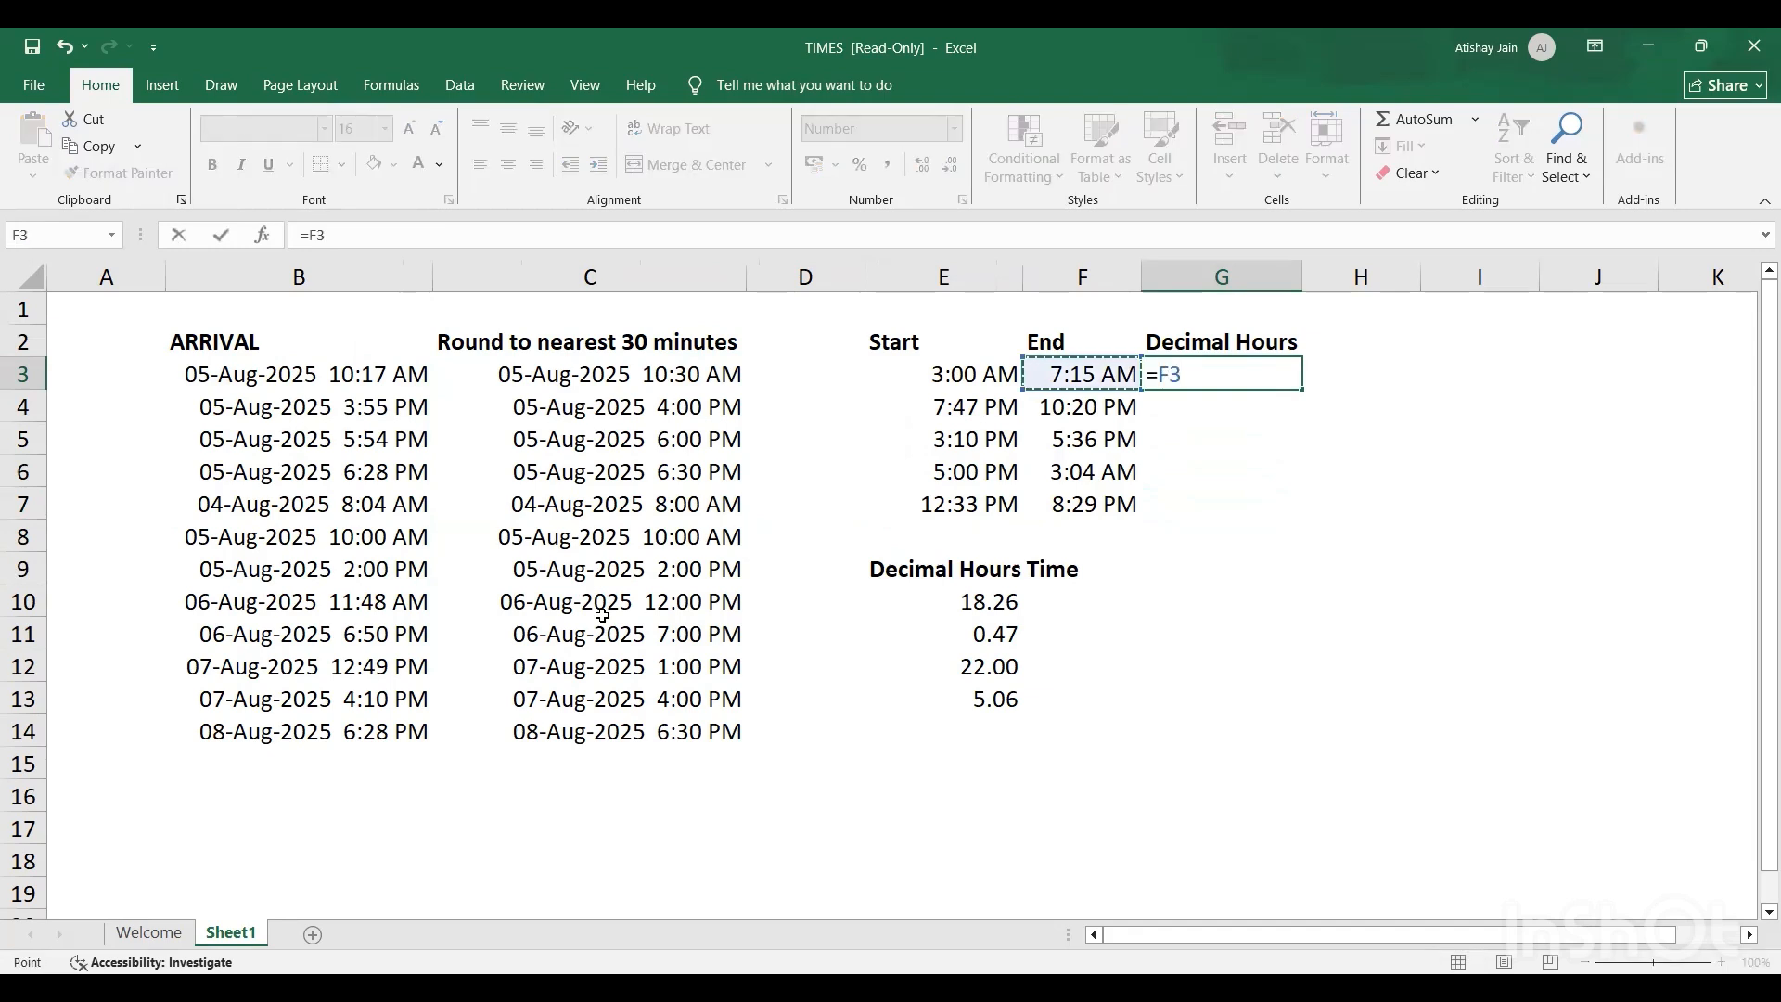
{"action": "type", "text": "-"}
{"action": "key", "text": "Left"}
{"action": "key", "text": "Left"}
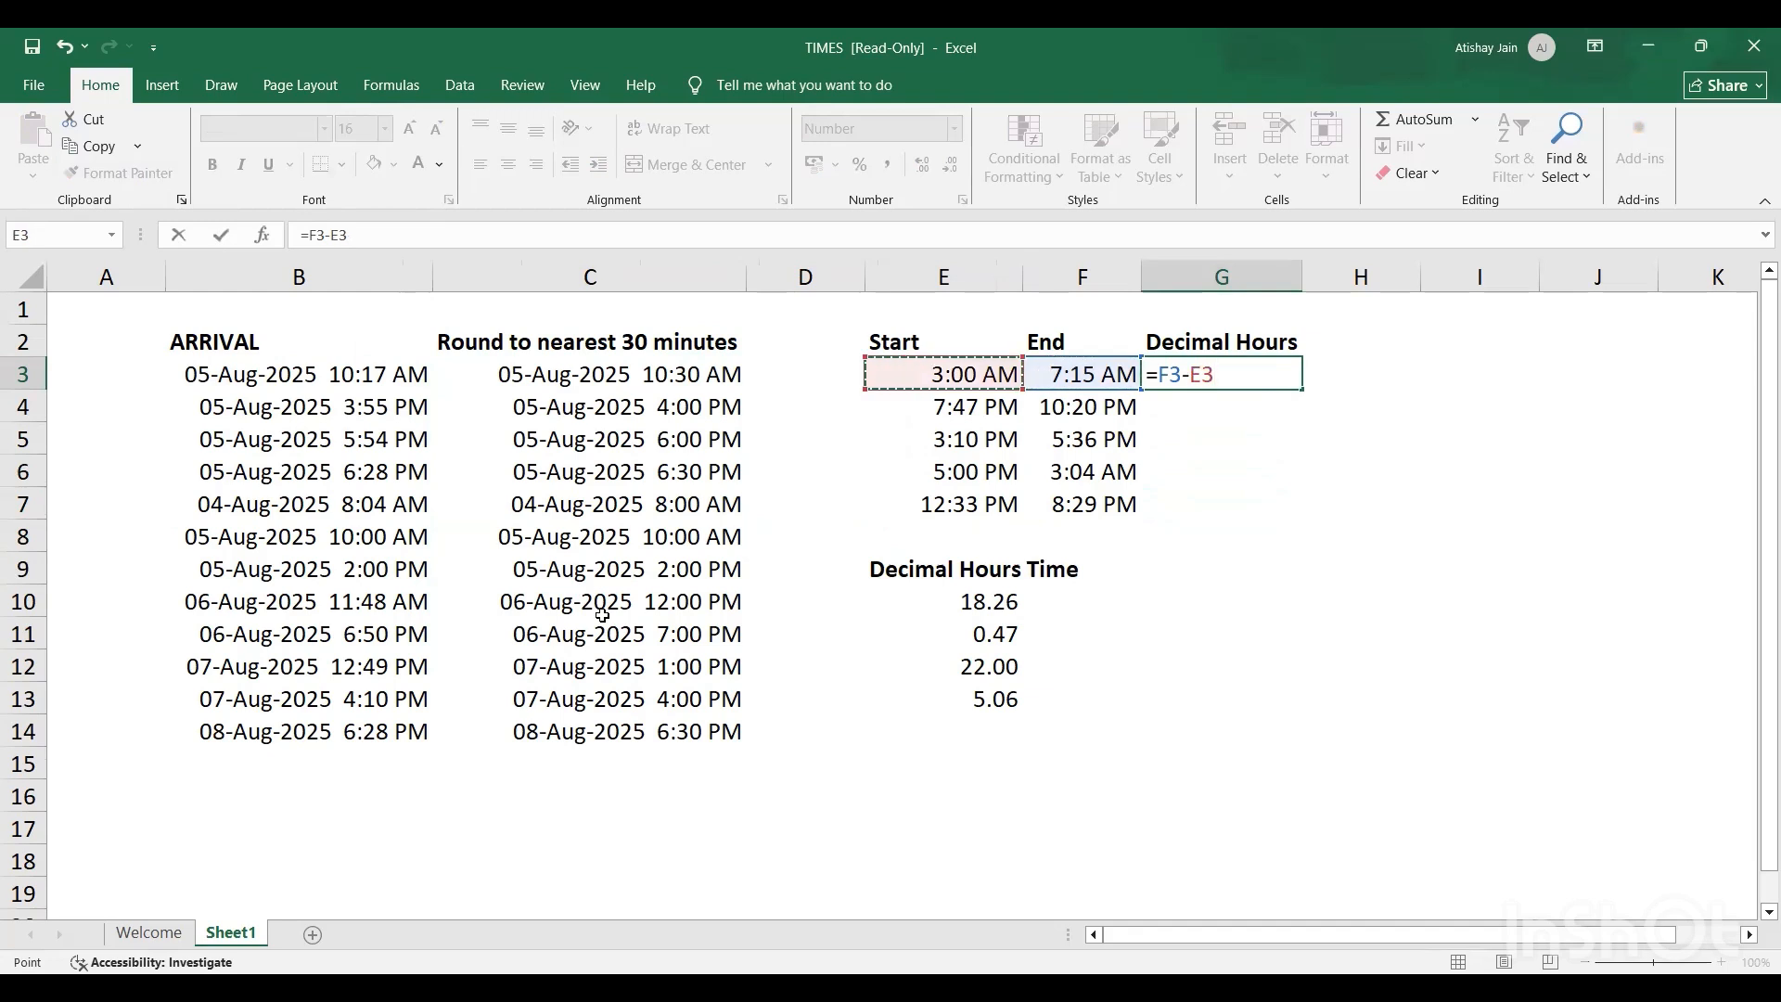
{"action": "key", "text": "Return"}
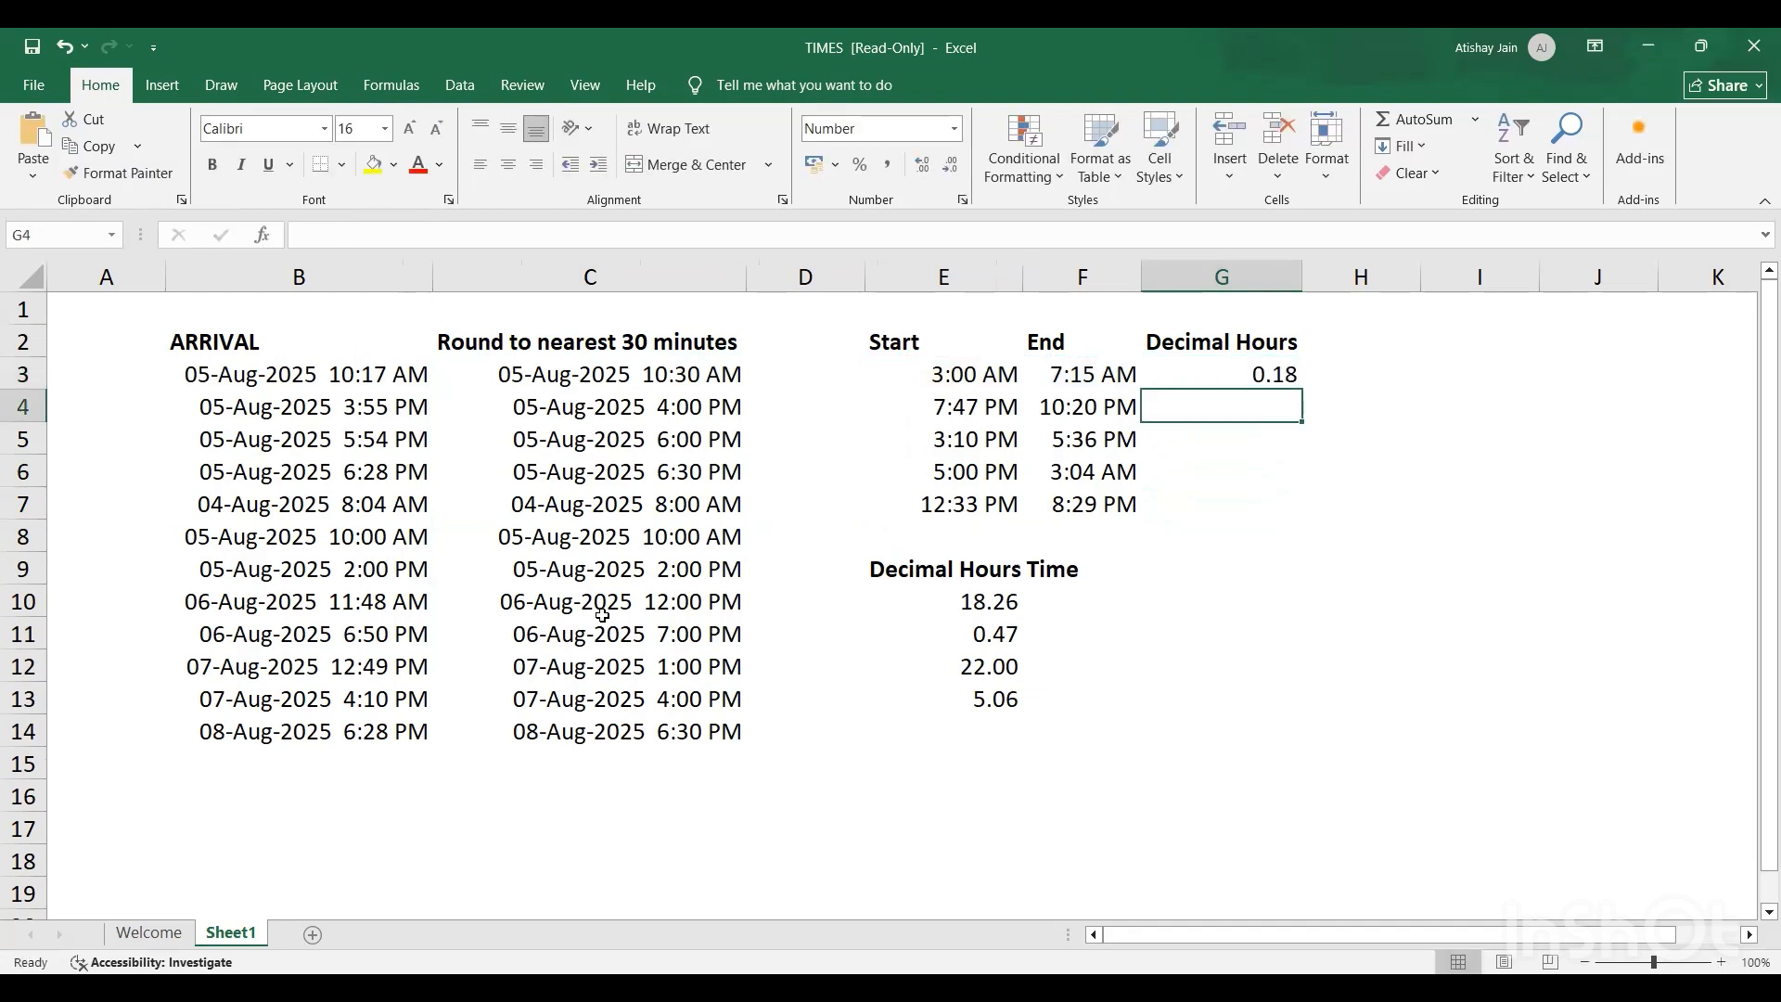
Step: Change the formula in G3 to =(F3-E3)*24 to convert the time difference to decimal hours
{"action": "key", "text": "Up"}
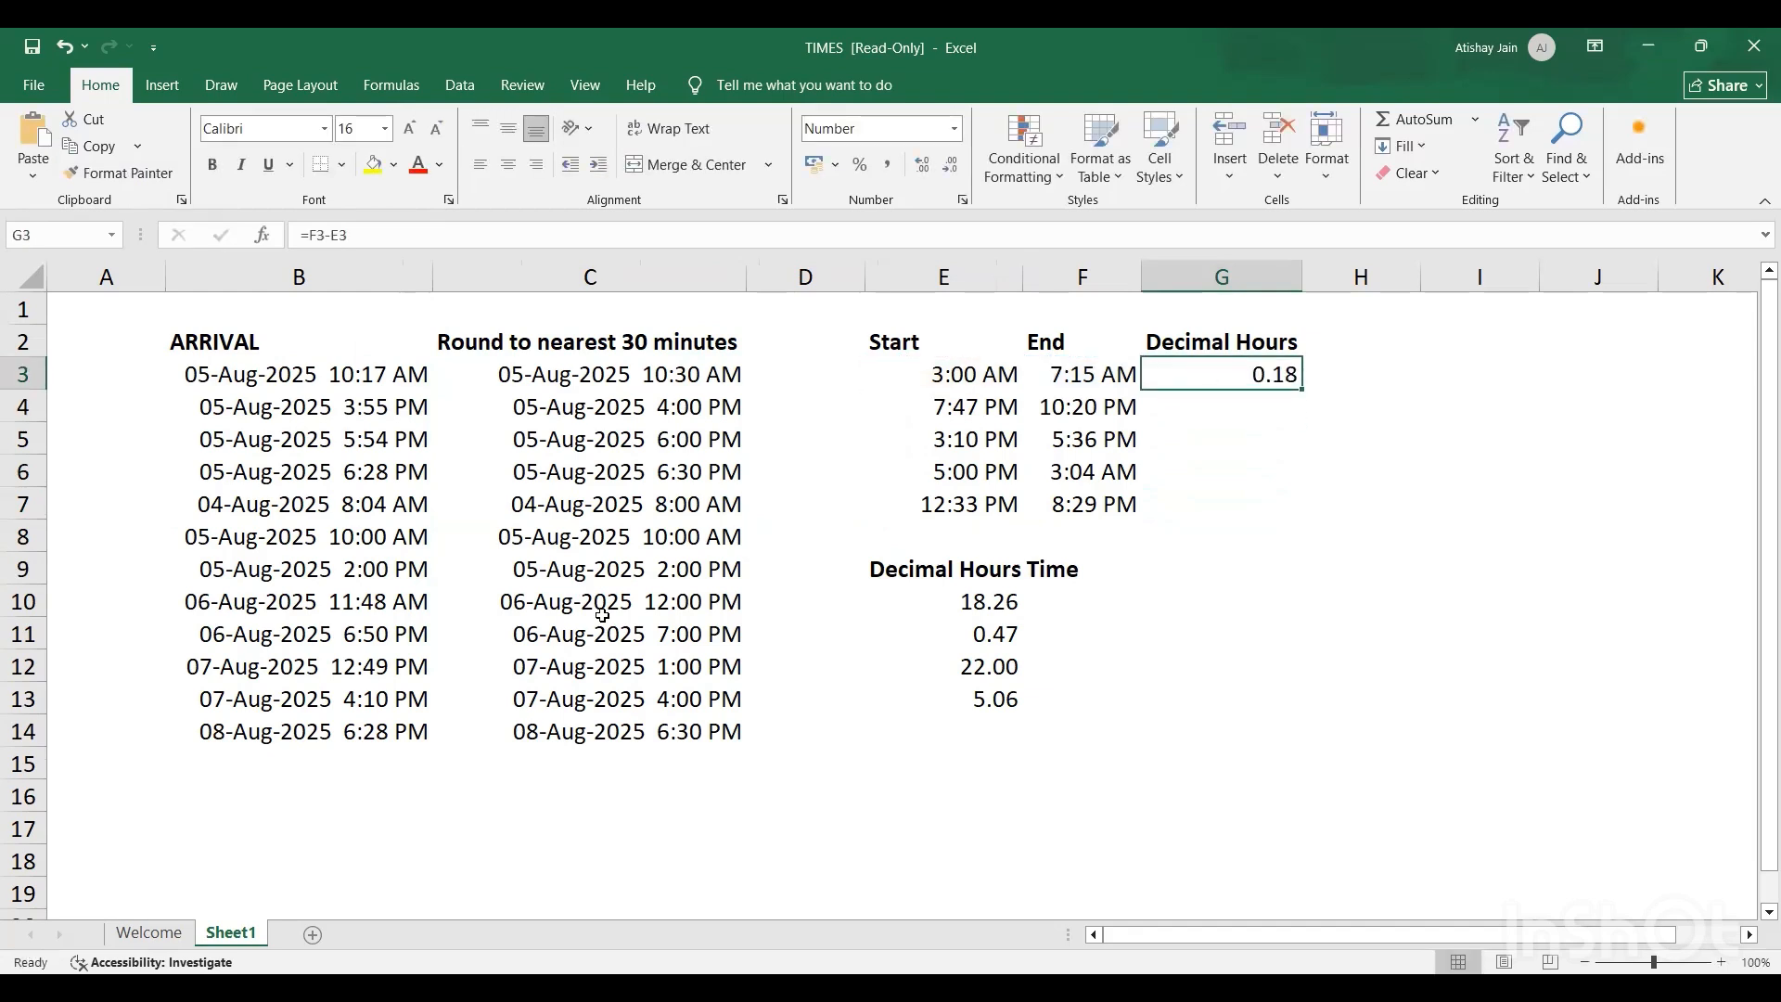
{"action": "key", "text": "F2"}
{"action": "type", "text": ")"}
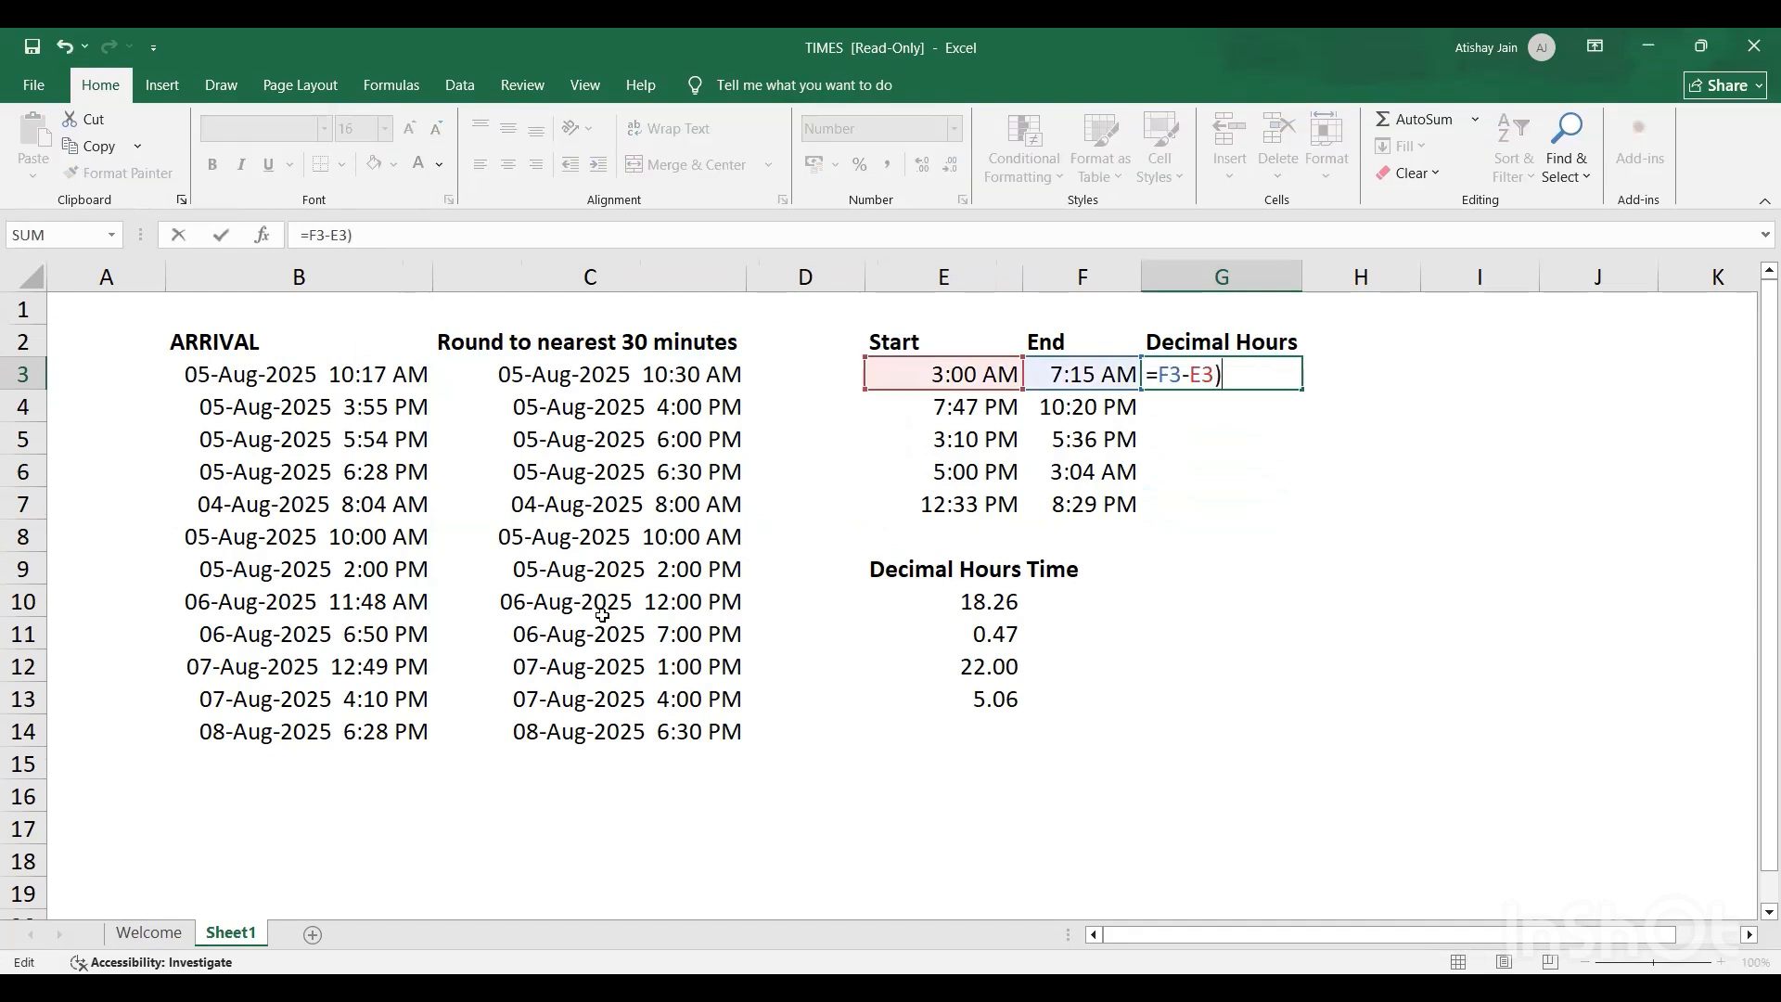
{"action": "key", "text": "Left"}
{"action": "key", "text": "Left"}
{"action": "key", "text": "Left"}
{"action": "key", "text": "Left"}
{"action": "key", "text": "Left"}
{"action": "key", "text": "Left"}
{"action": "type", "text": "("}
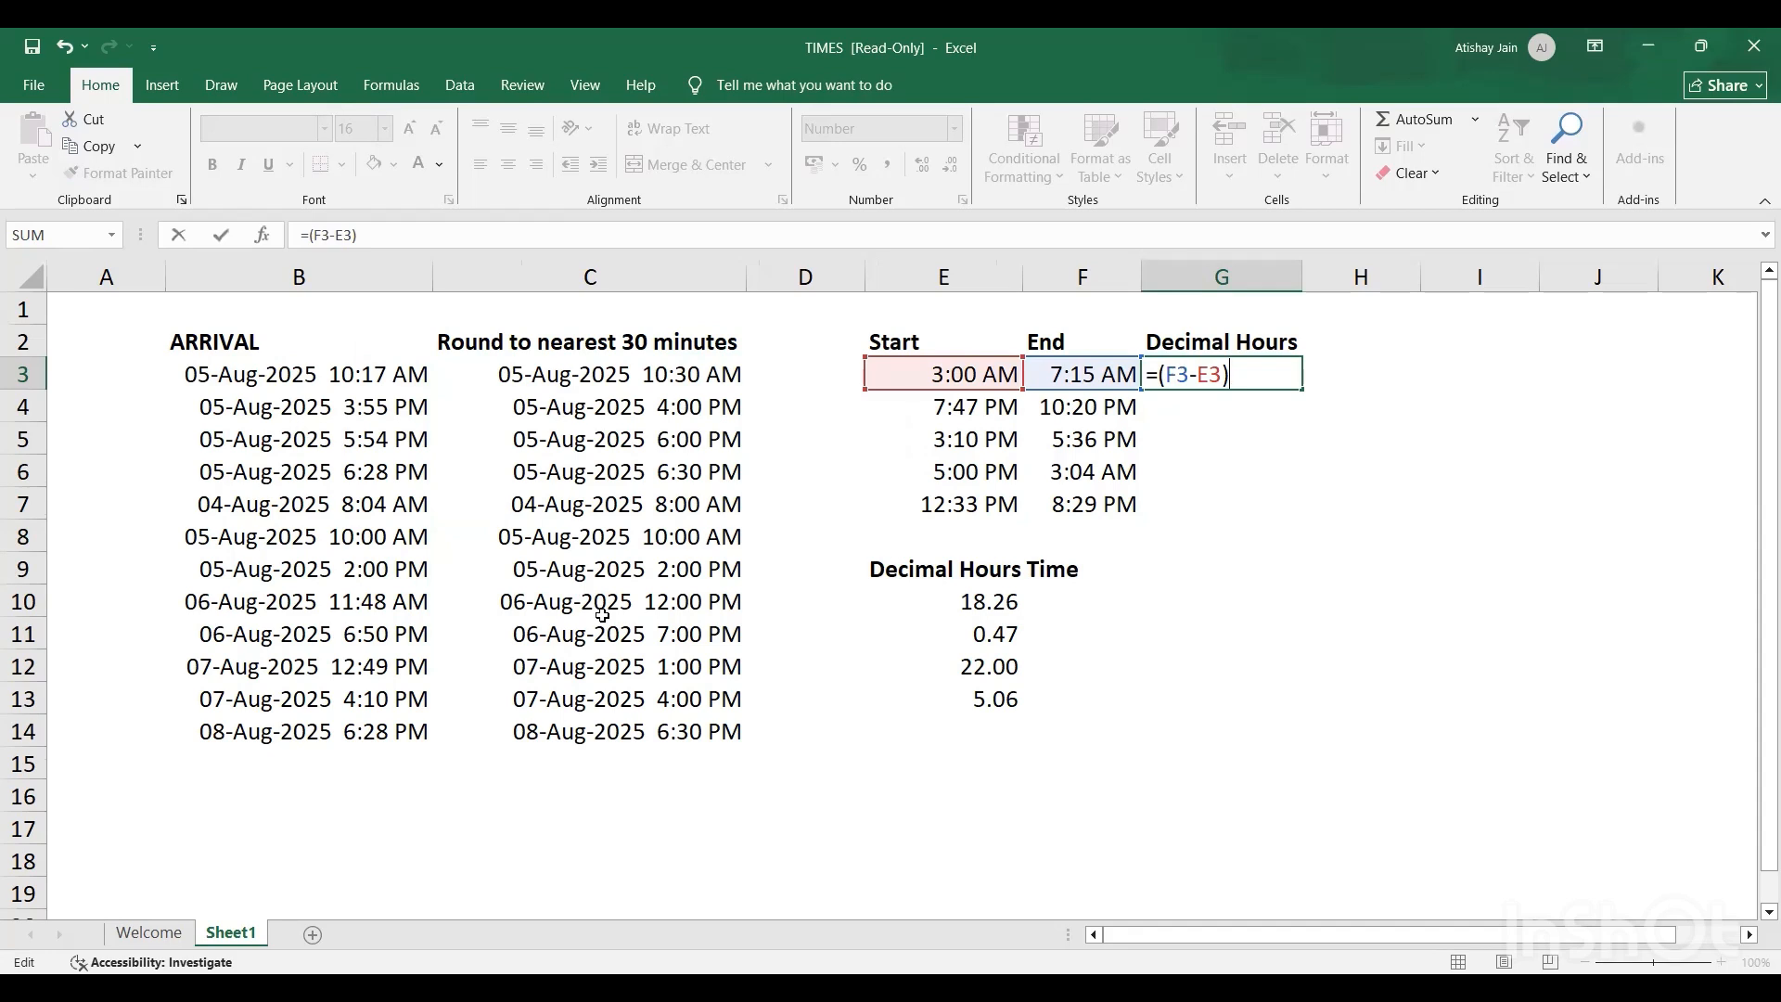
{"action": "type", "text": "*24"}
{"action": "key", "text": "Return"}
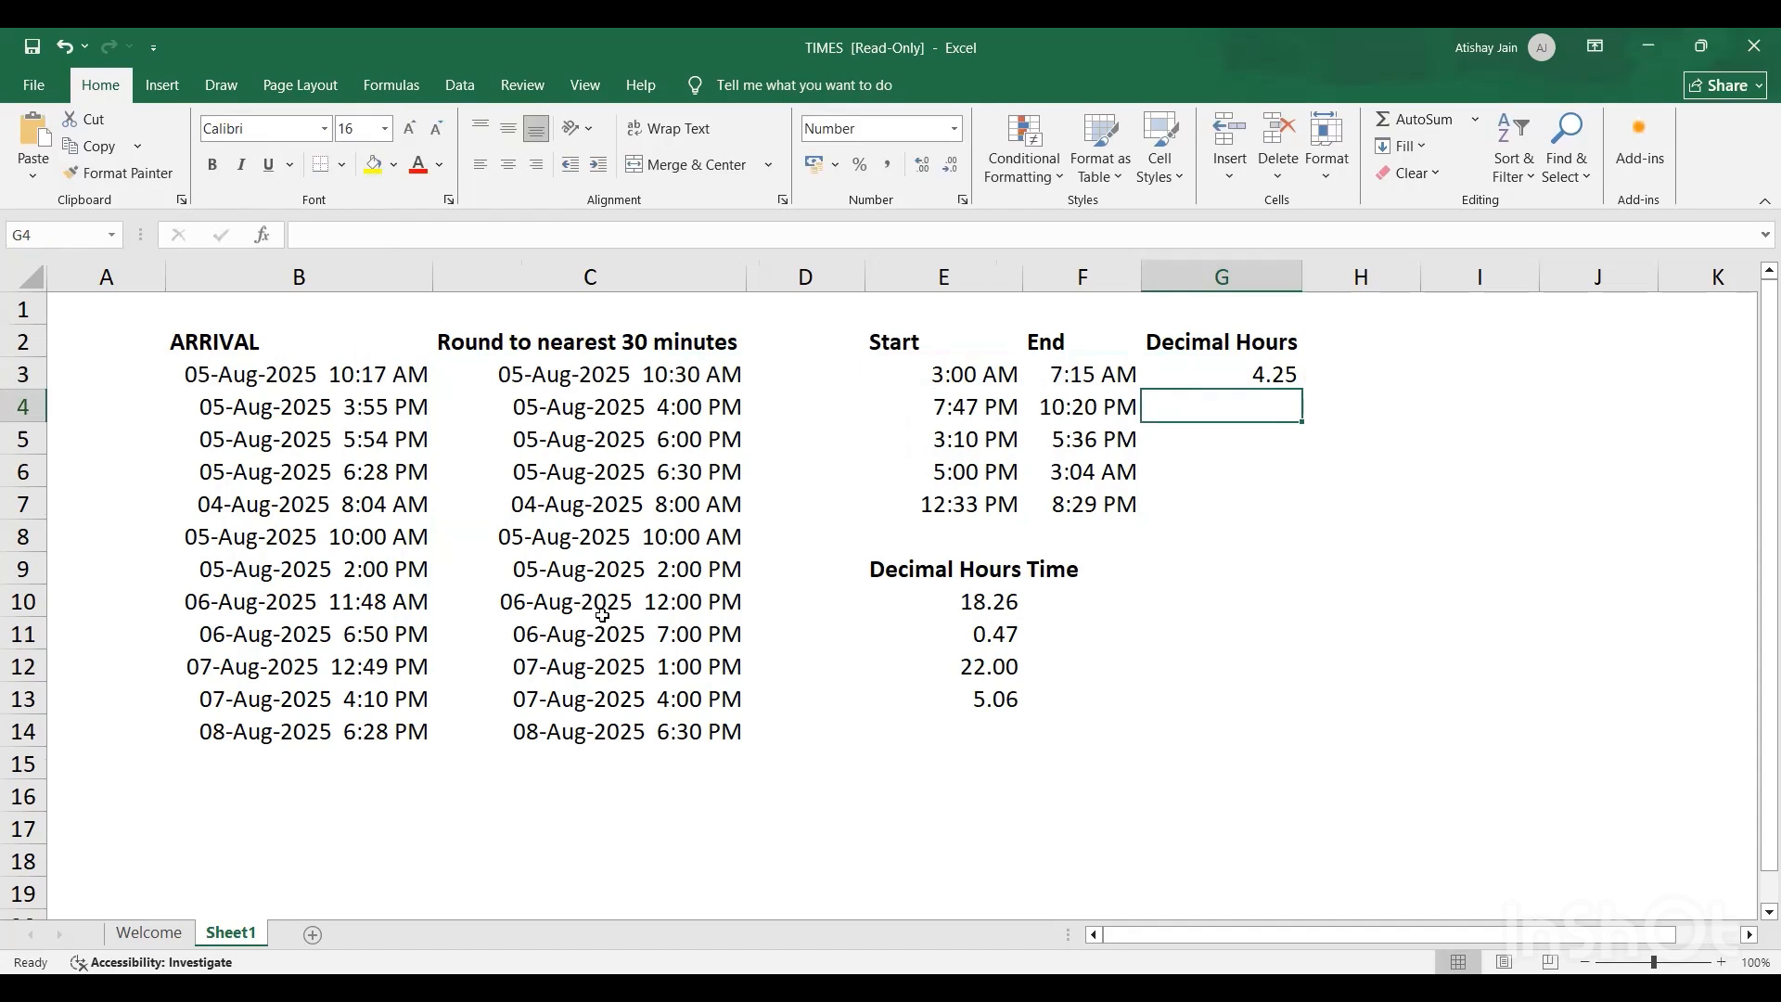
Step: Fill the decimal hours formula from G3 down through G7
{"action": "key", "text": "Up"}
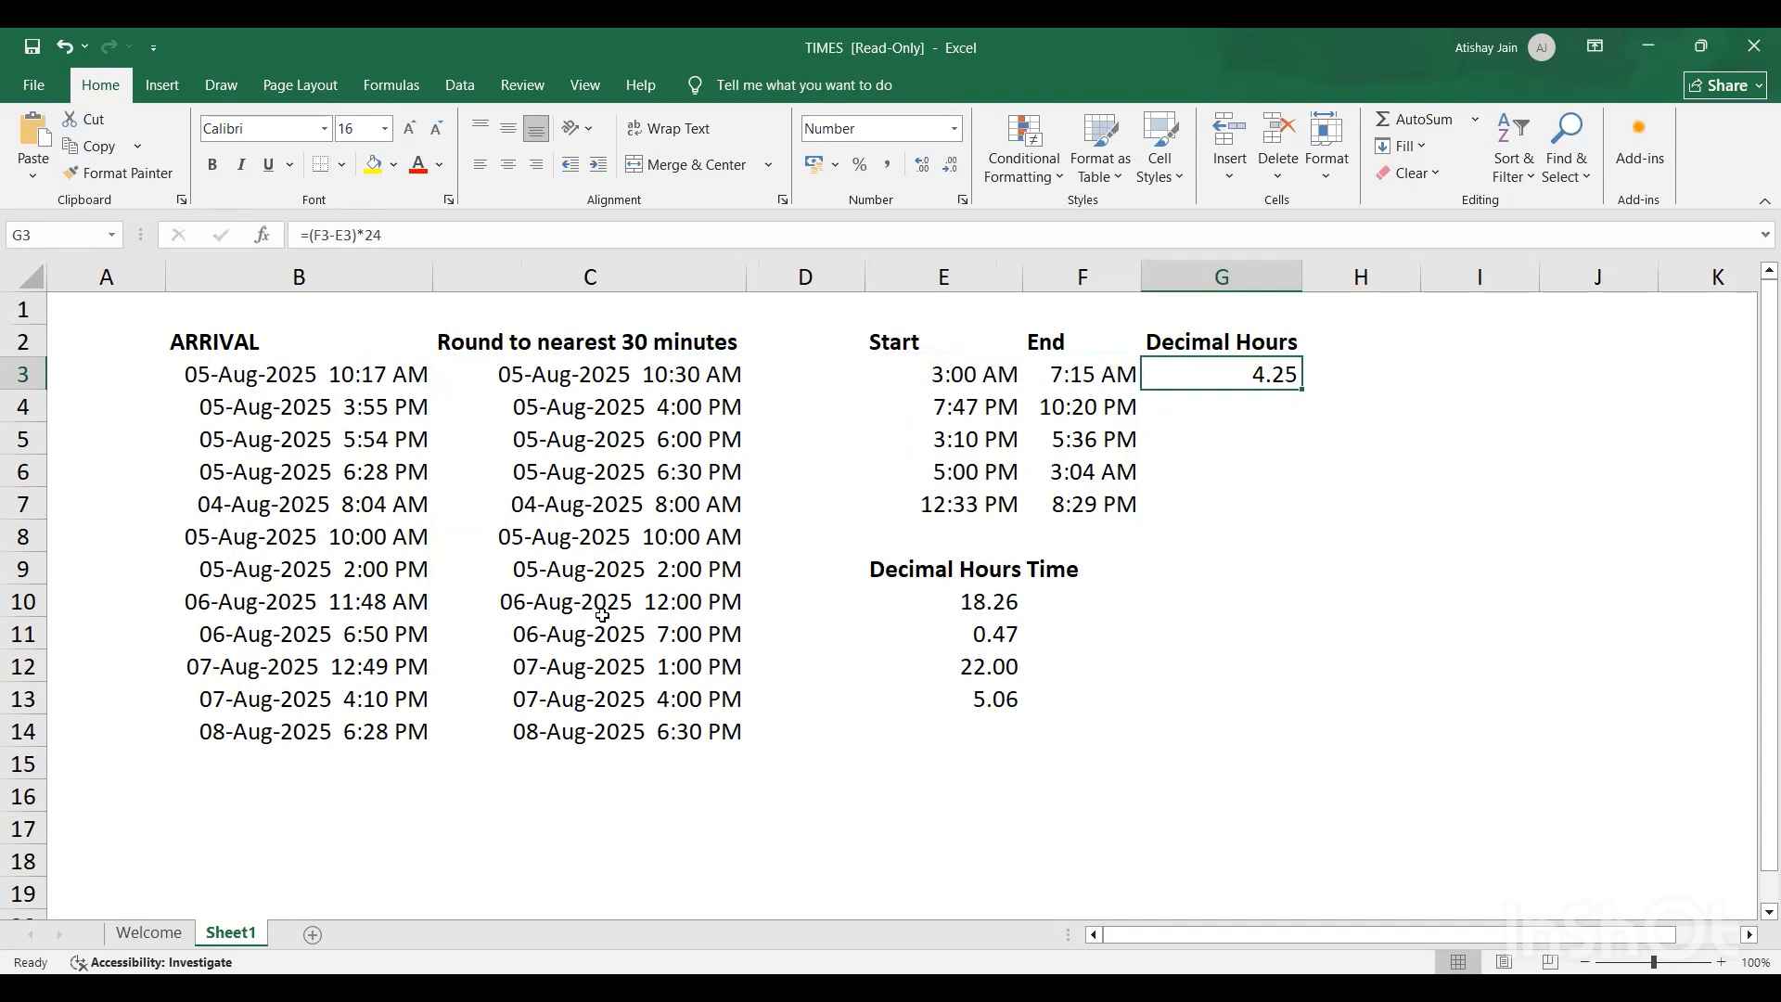
{"action": "key", "text": "Left"}
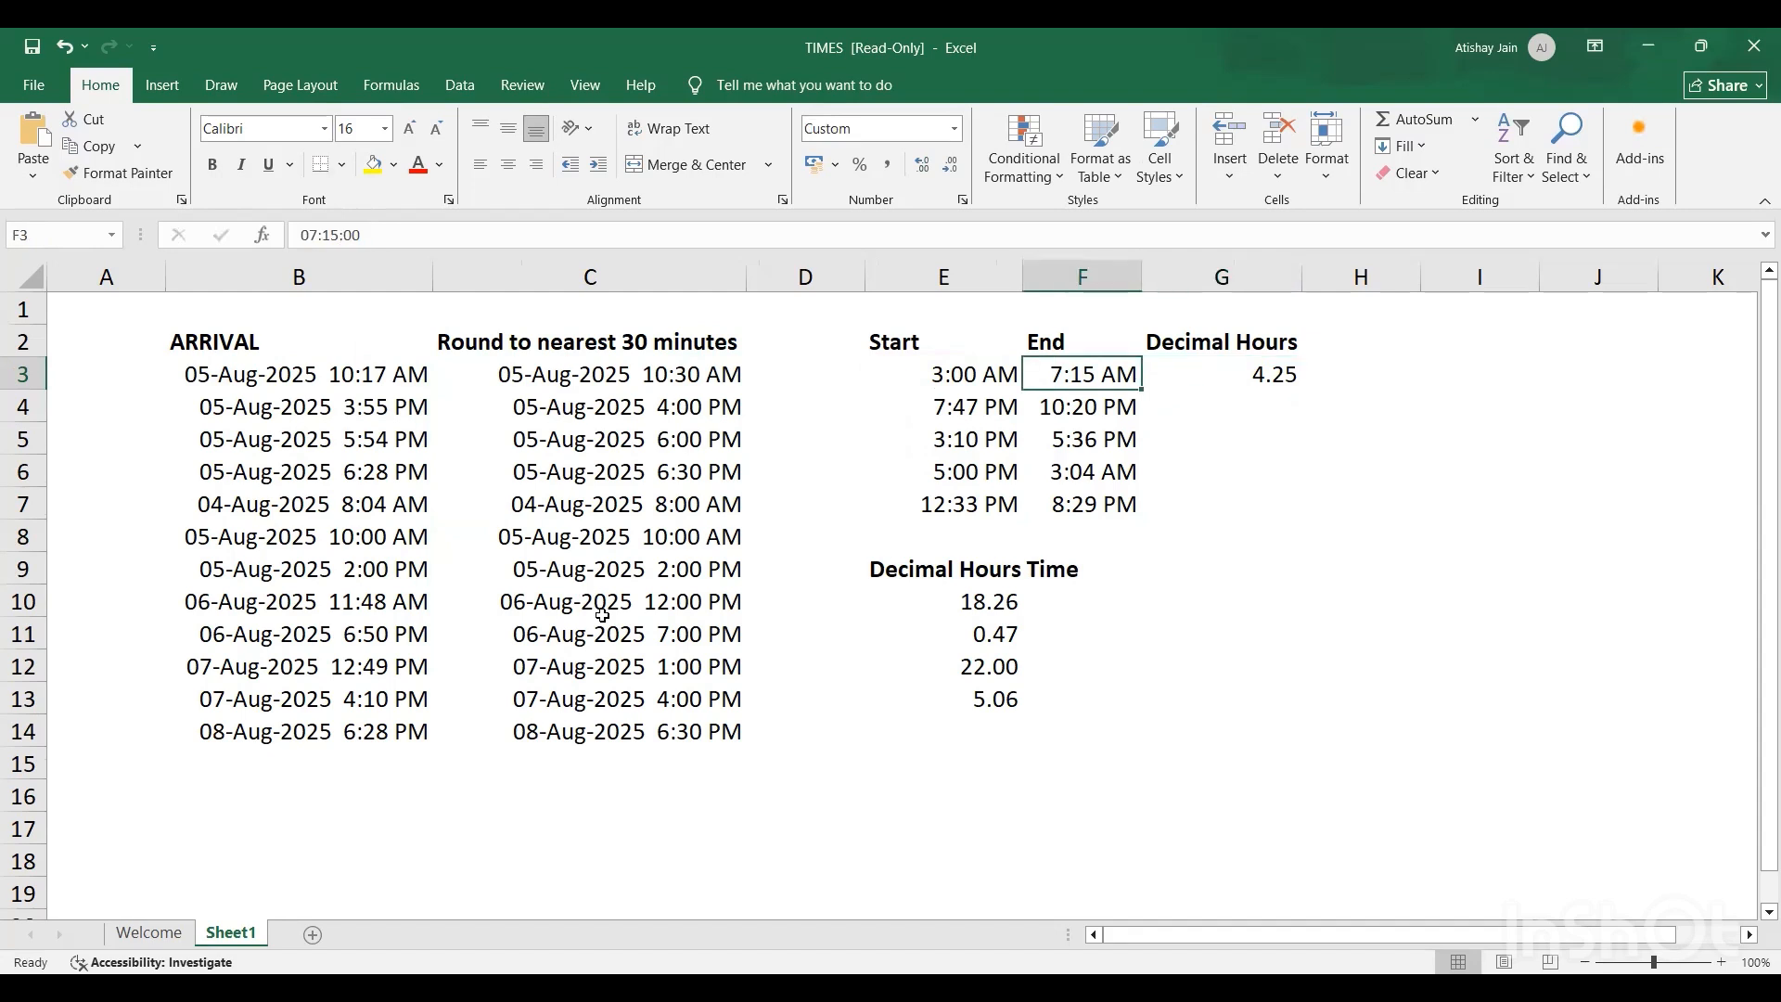
{"action": "key", "text": "ctrl+Down"}
{"action": "key", "text": "Right"}
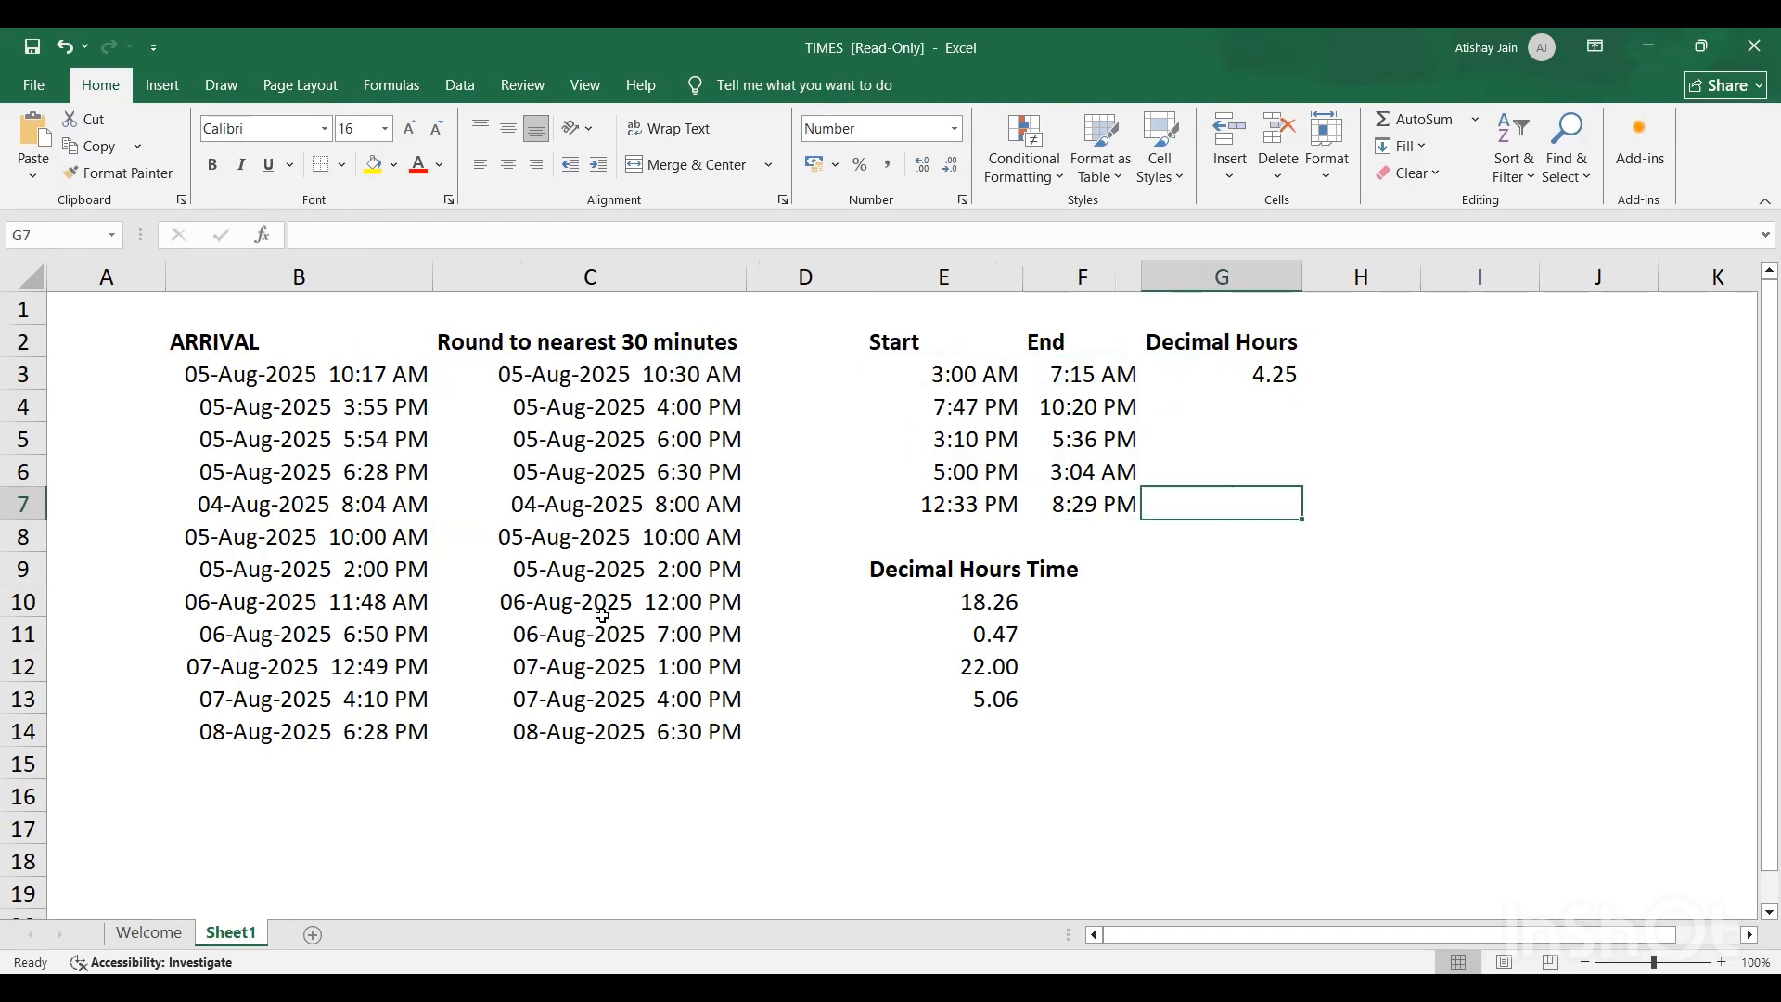
{"action": "key", "text": "ctrl+shift+Up"}
{"action": "key", "text": "ctrl+d"}
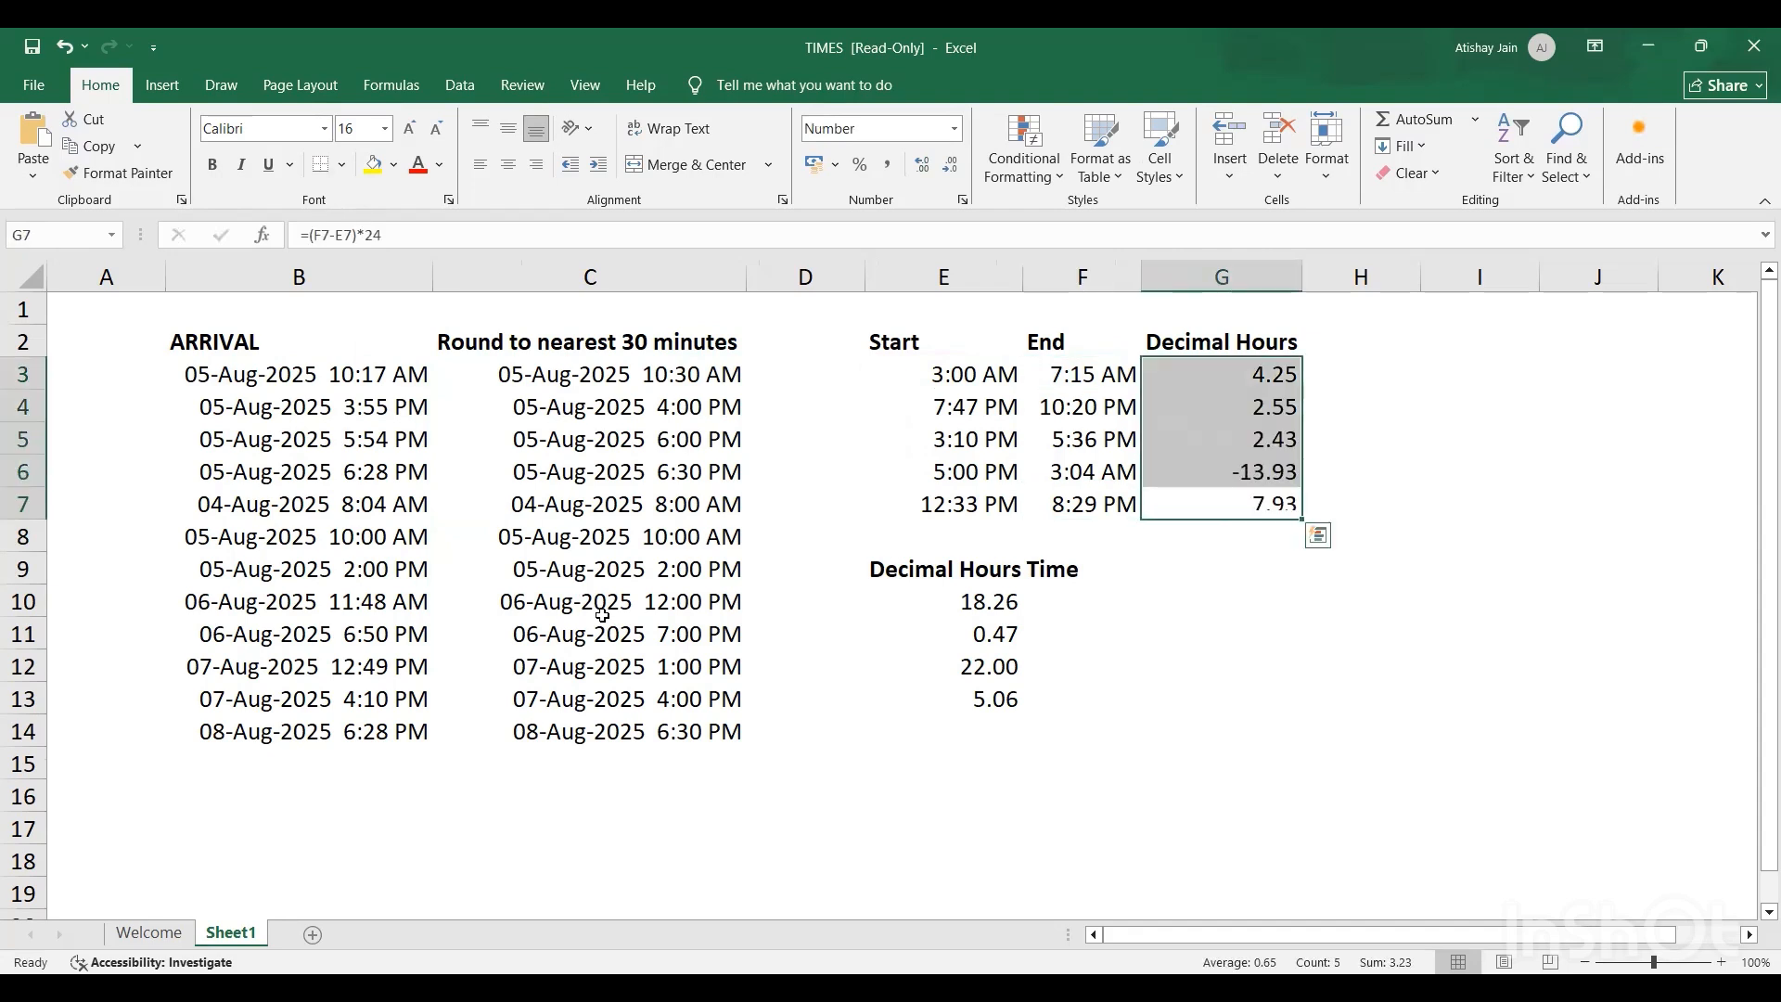
Step: Examine the end time and the Decimal Hours formula in row 6, where the shift runs past midnight
{"action": "key", "text": "Down"}
{"action": "key", "text": "Up"}
{"action": "key", "text": "Up"}
{"action": "key", "text": "Left"}
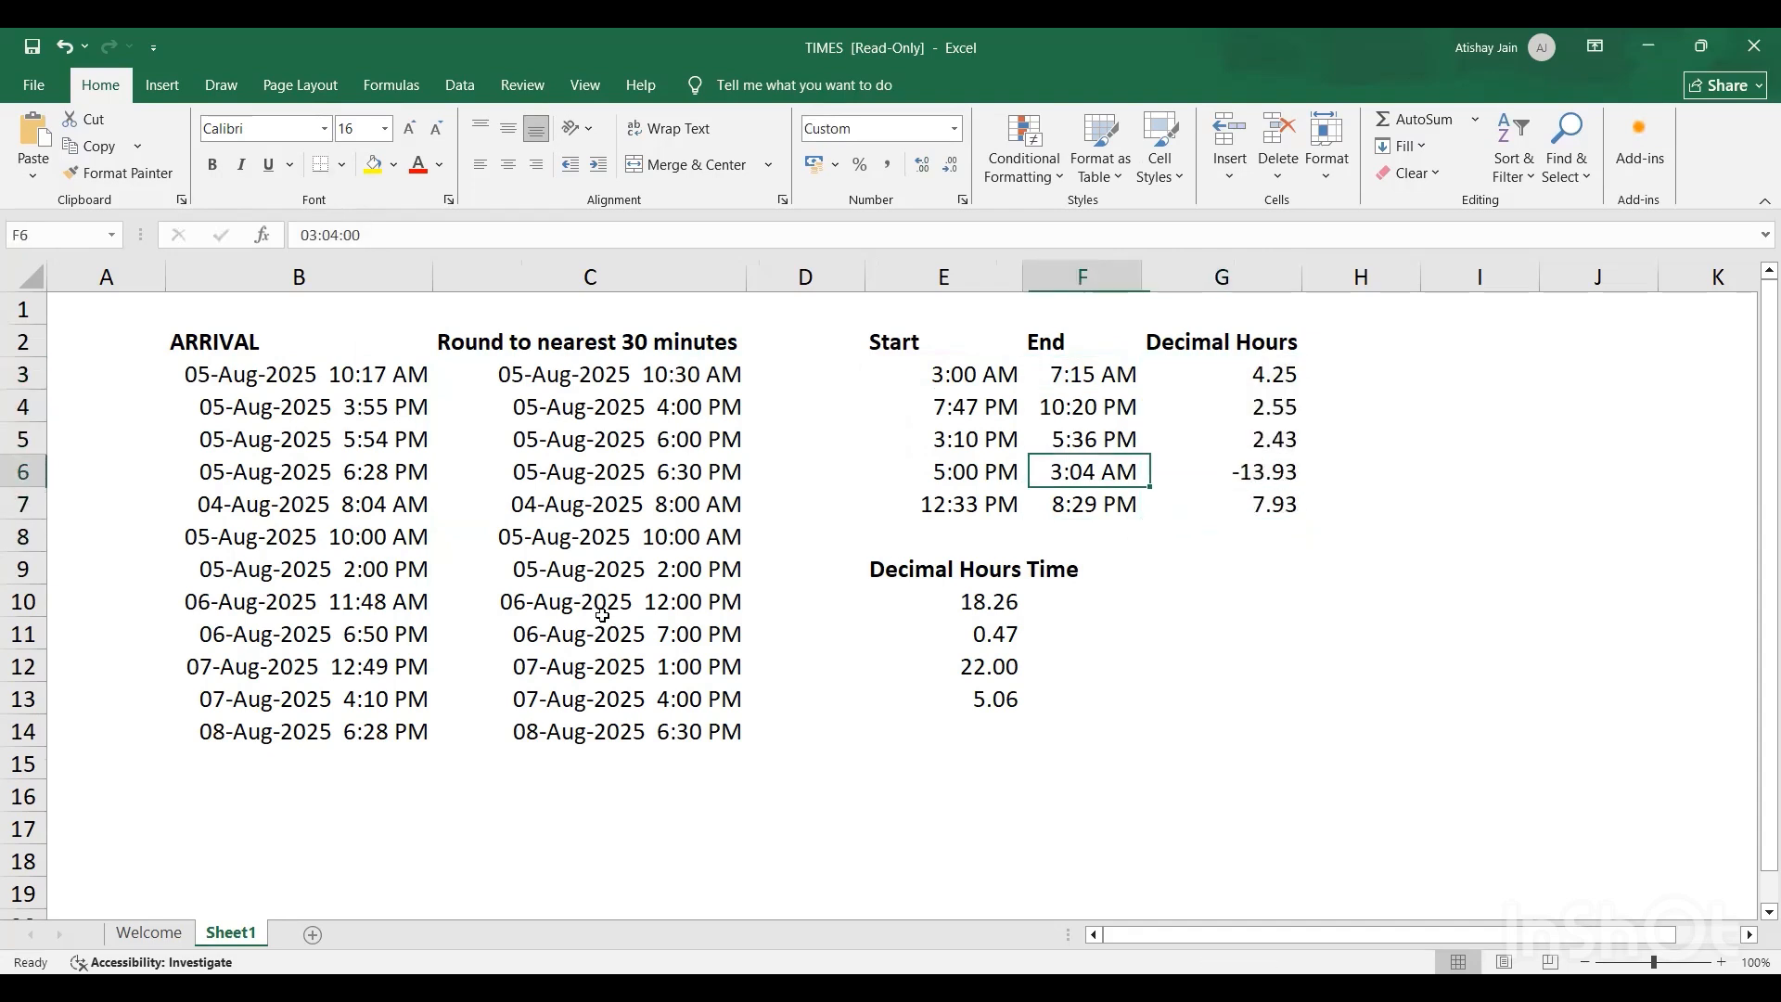
{"action": "key", "text": "Right"}
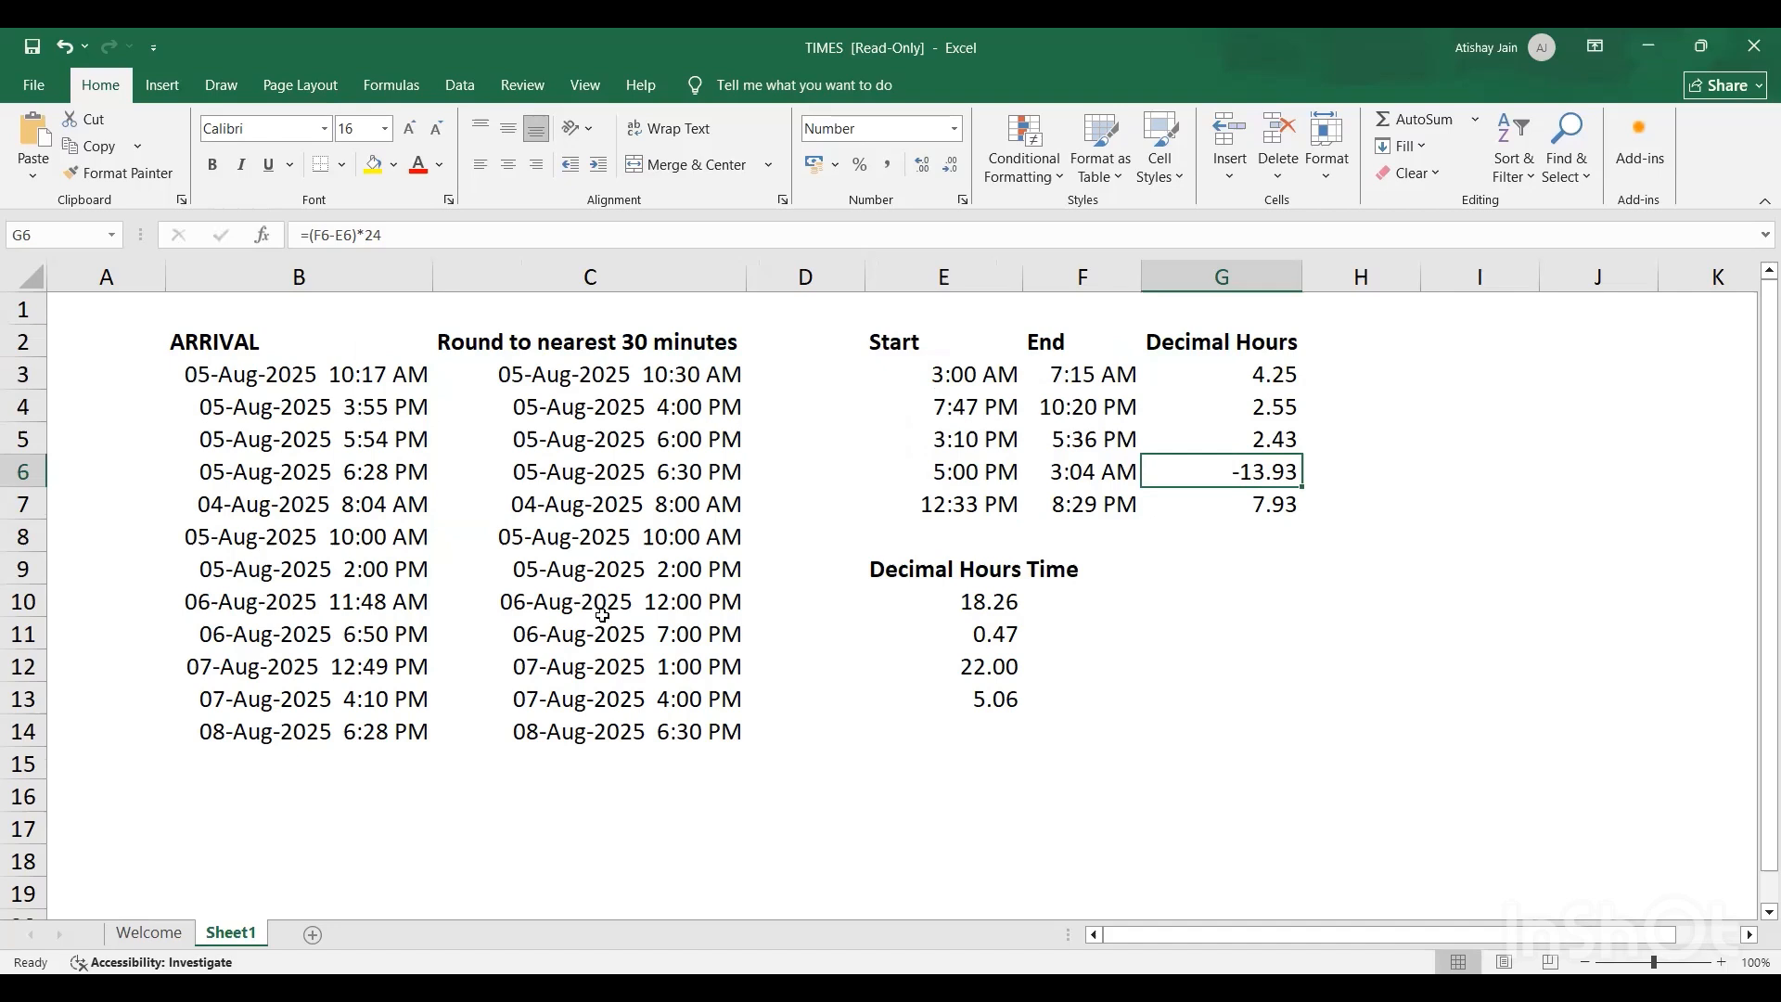
Step: Clear the Decimal Hours formulas from G3 through G7
{"action": "key", "text": "Up"}
{"action": "key", "text": "Up"}
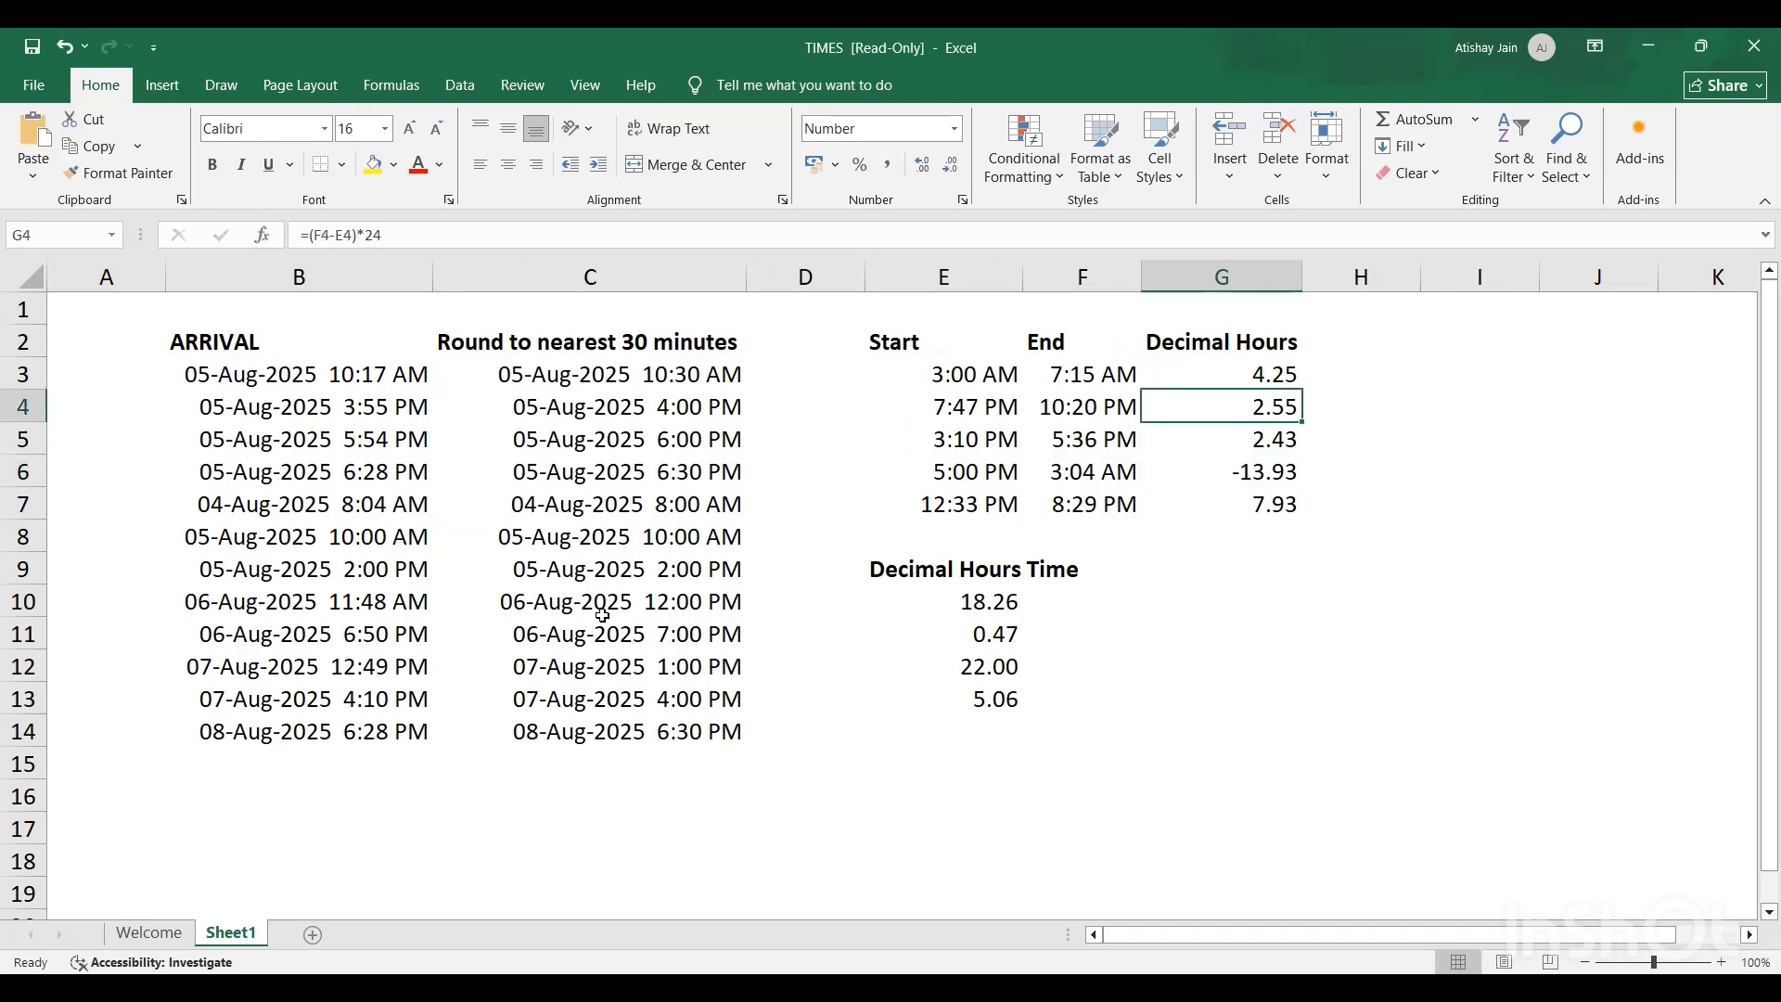
{"action": "key", "text": "Up"}
{"action": "key", "text": "shift+Down"}
{"action": "key", "text": "shift+Down"}
{"action": "key", "text": "shift+Down"}
{"action": "key", "text": "shift+Down"}
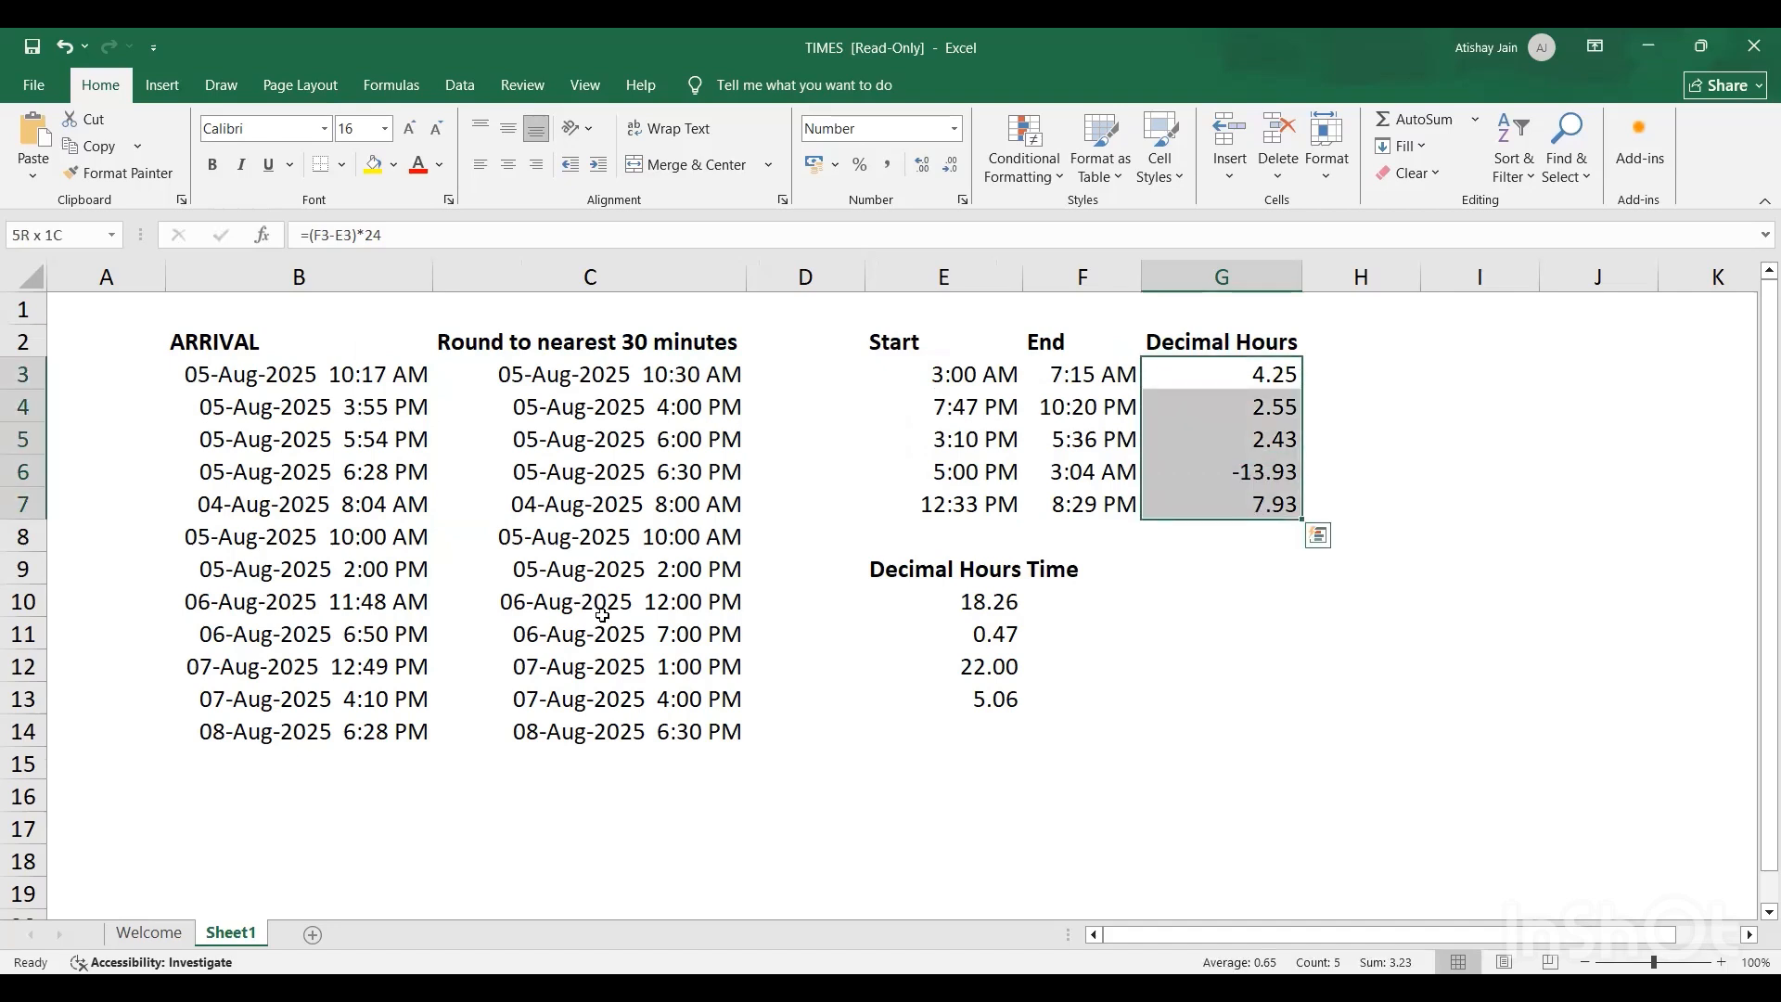
{"action": "key", "text": "Delete"}
Step: Enter =(F3-E3)+(F3<E3) in G3 to add a day whenever the end time is earlier than the start time
{"action": "key", "text": "Up"}
{"action": "key", "text": "Down"}
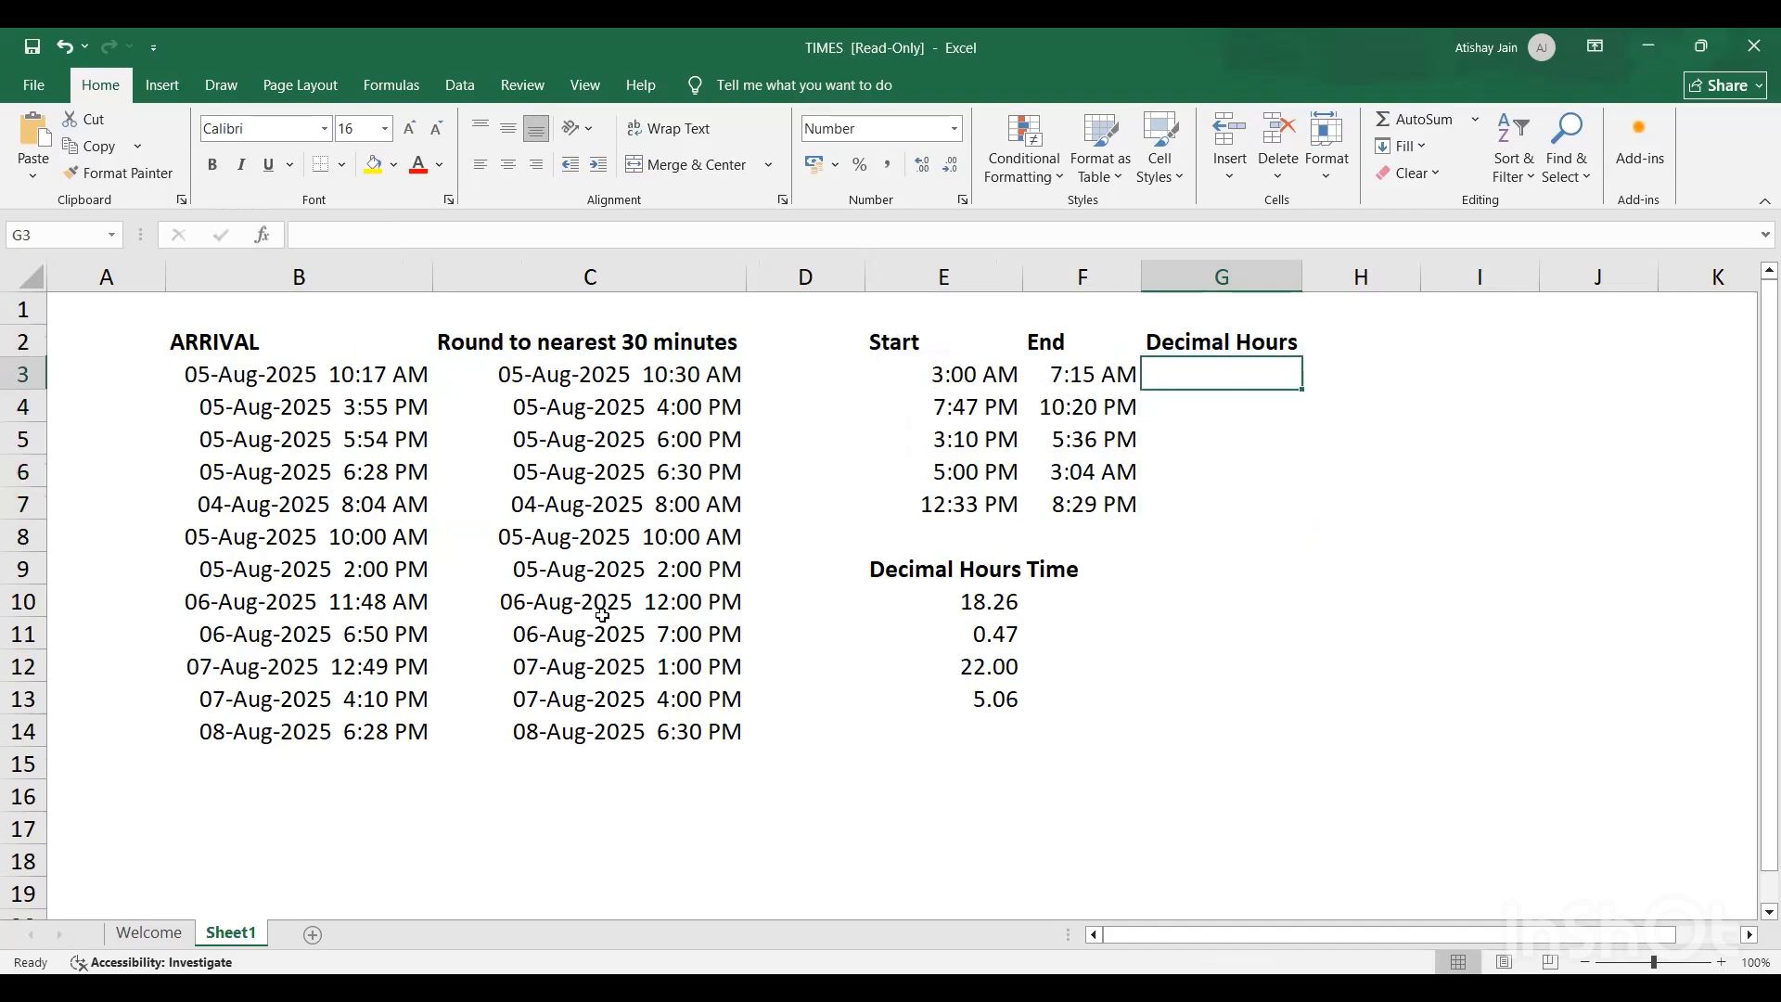
{"action": "type", "text": "="}
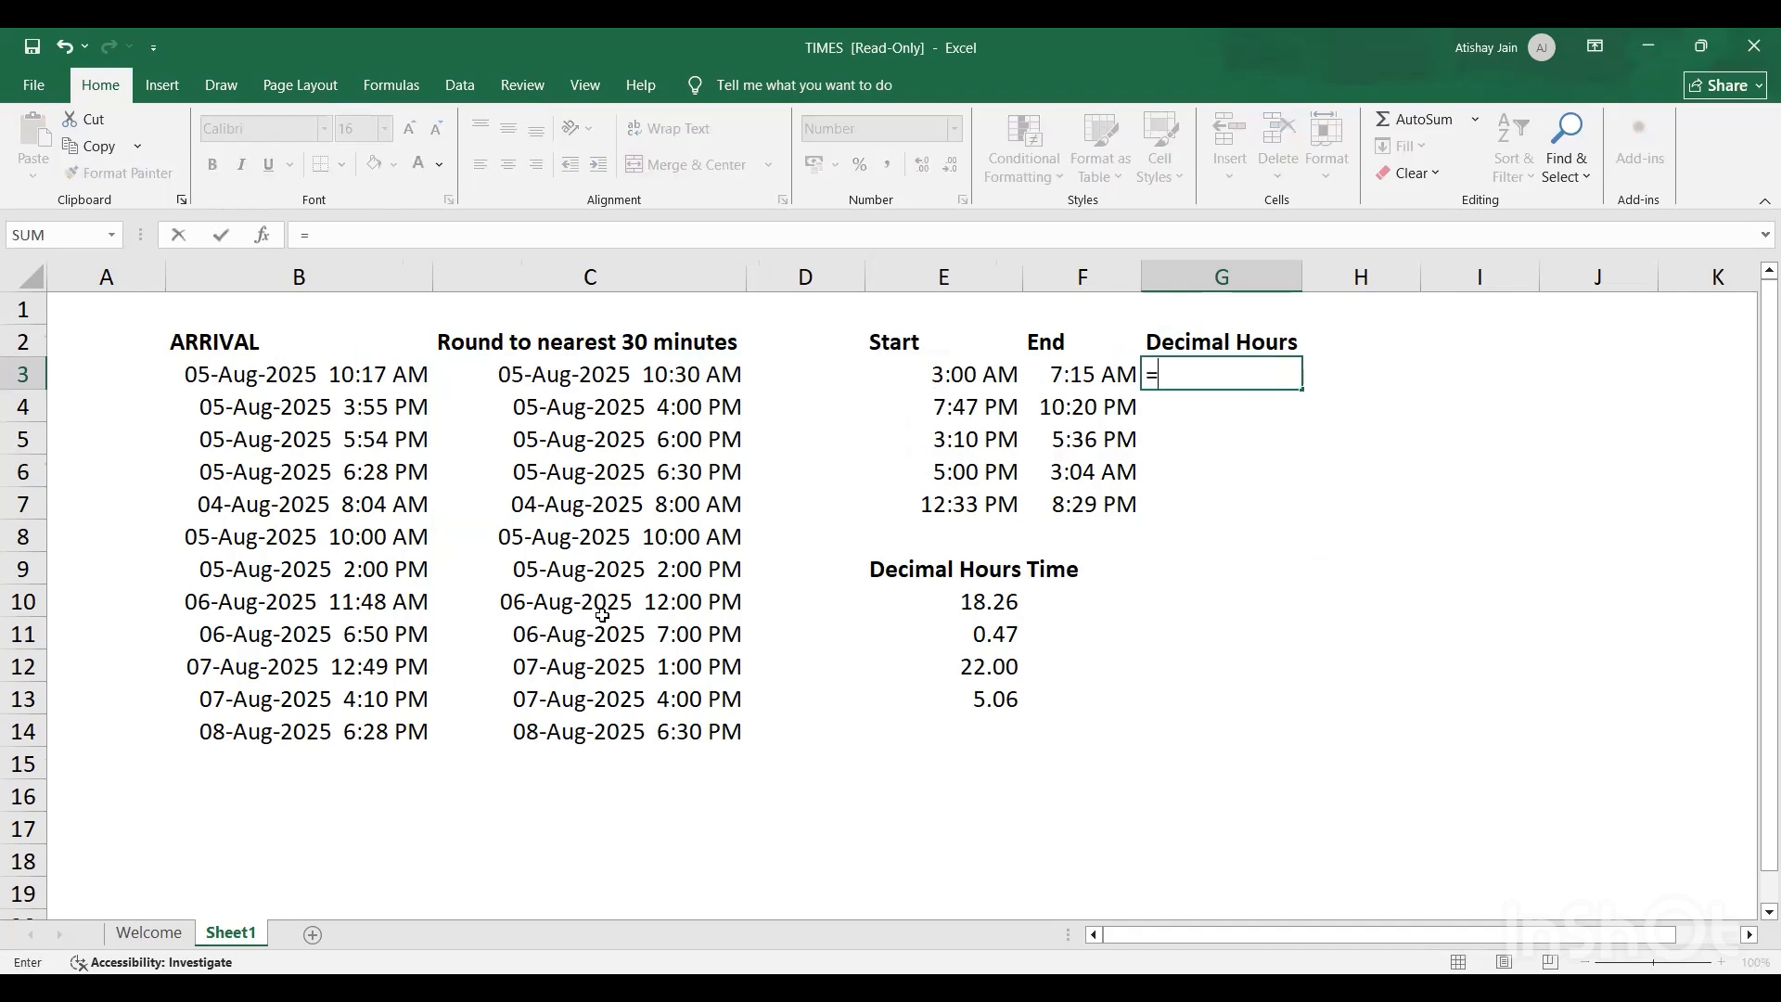
{"action": "type", "text": "("}
{"action": "key", "text": "Left"}
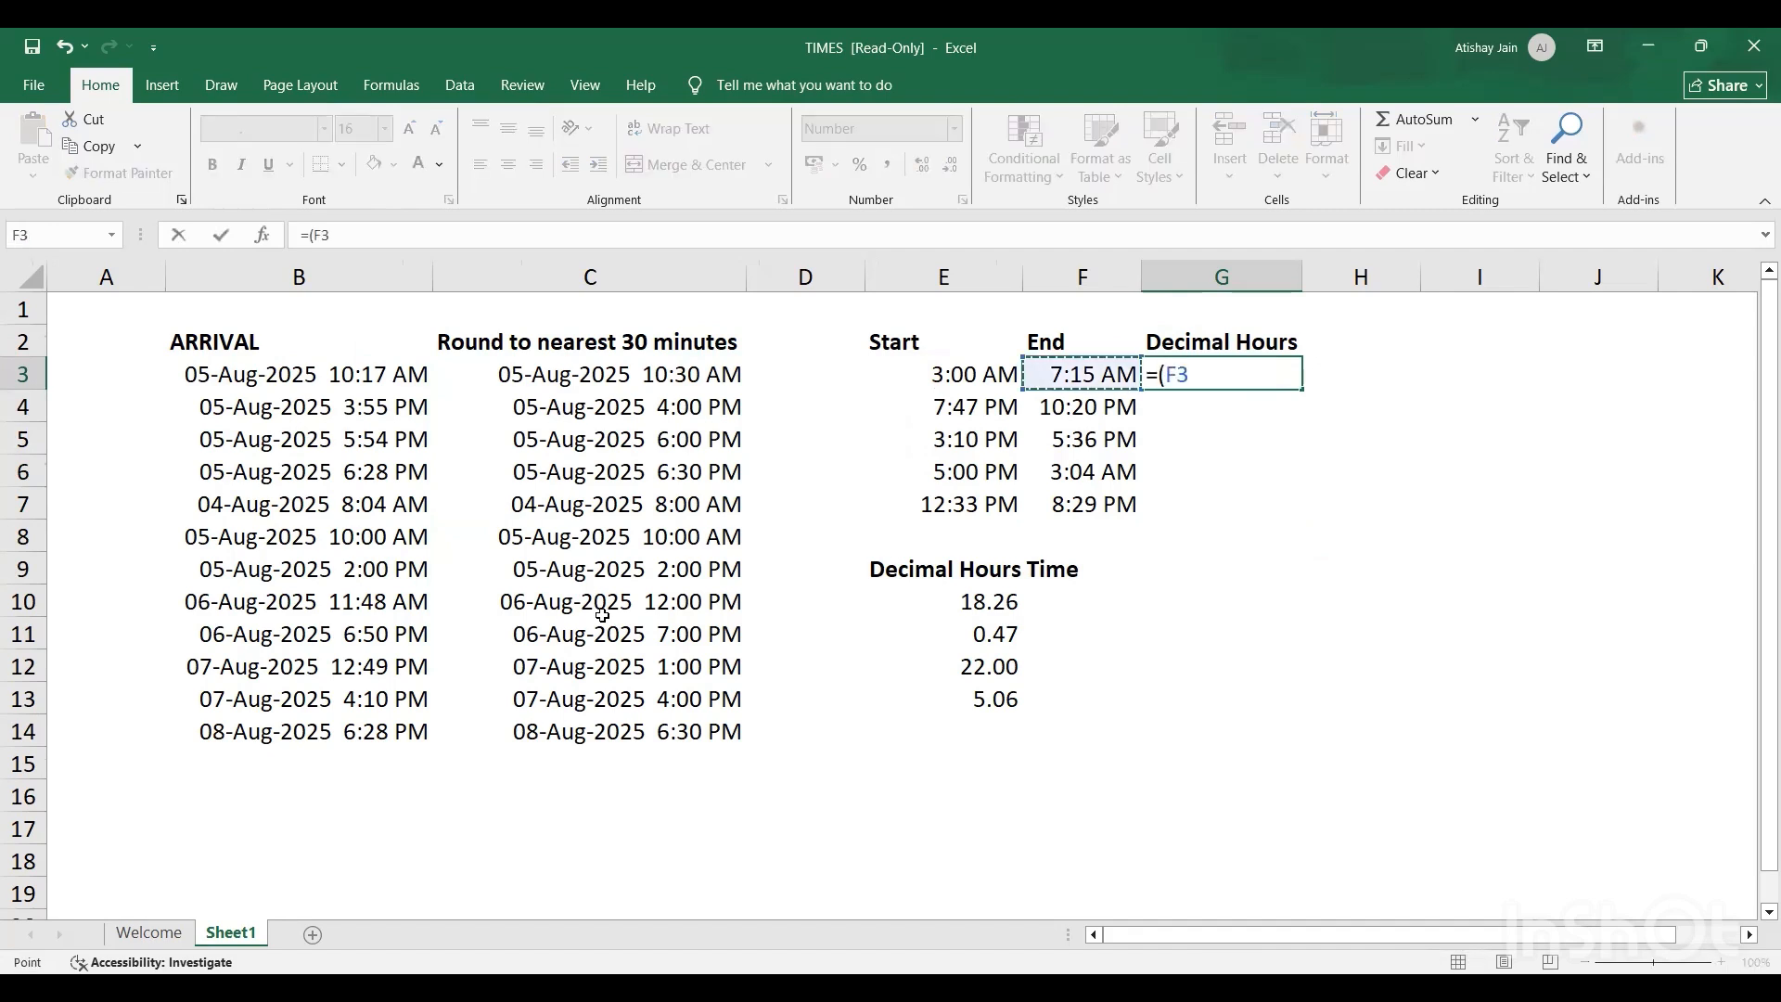
{"action": "type", "text": "-"}
{"action": "key", "text": "Left"}
{"action": "key", "text": "Left"}
{"action": "type", "text": ")"}
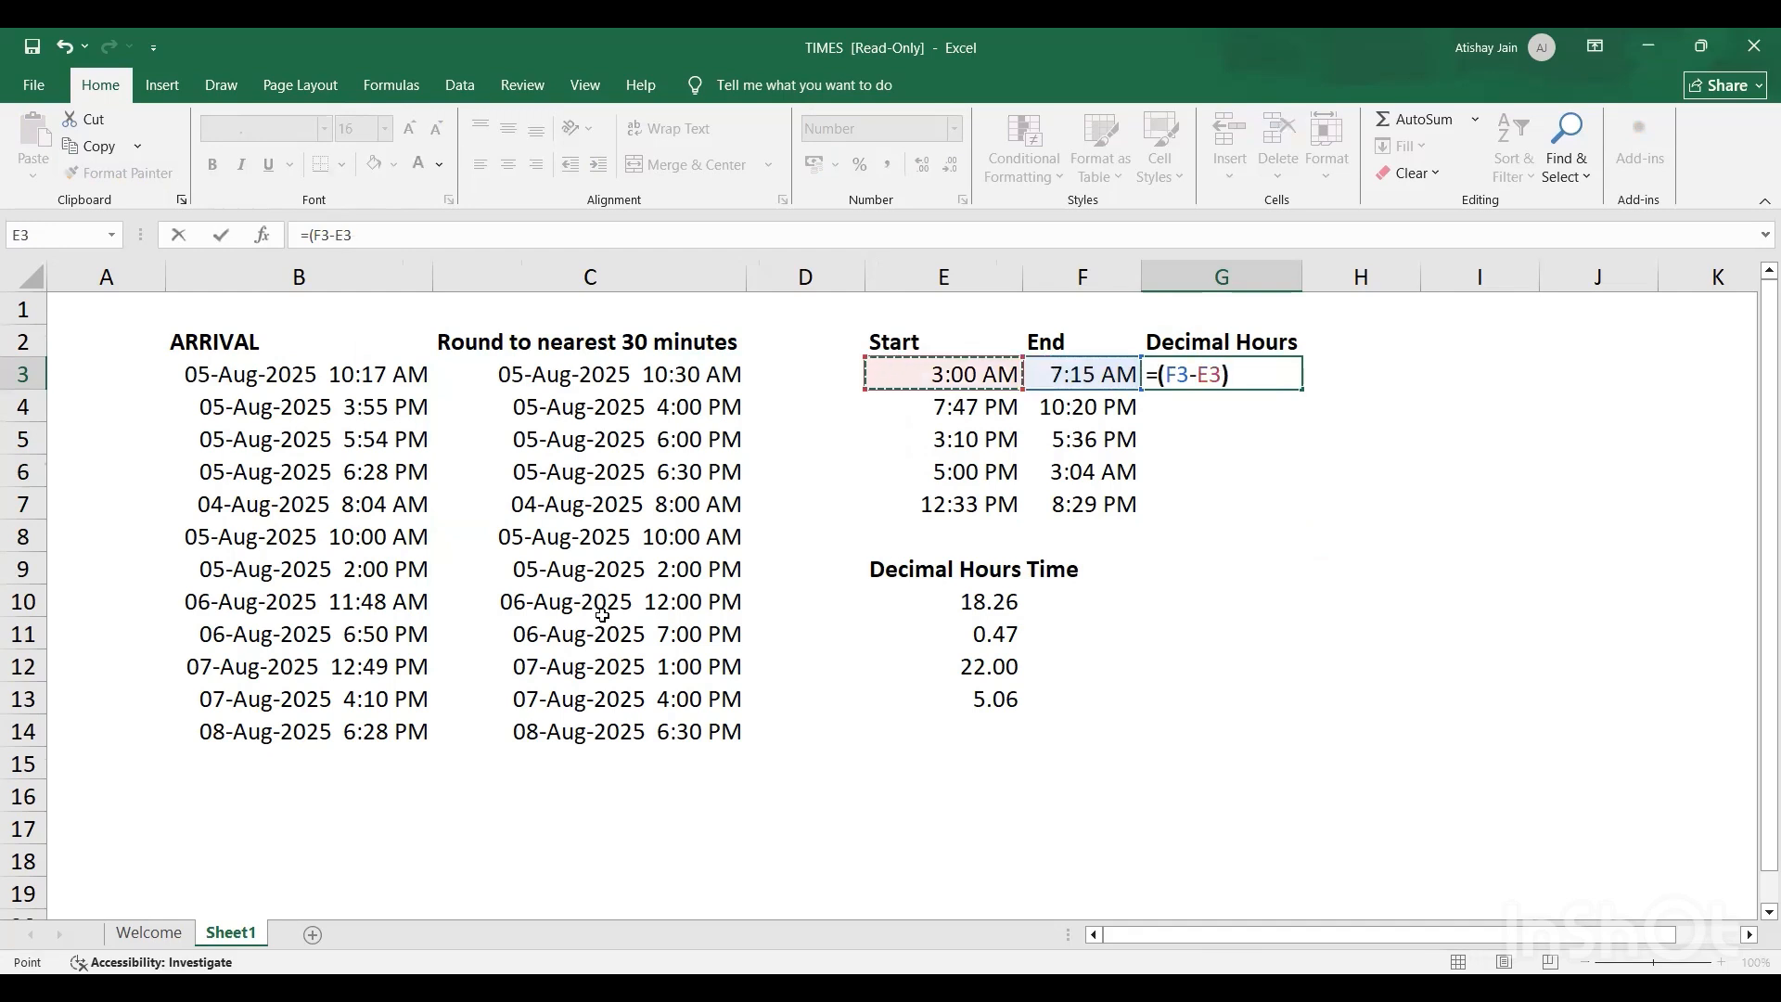
{"action": "type", "text": "+("}
{"action": "key", "text": "Left"}
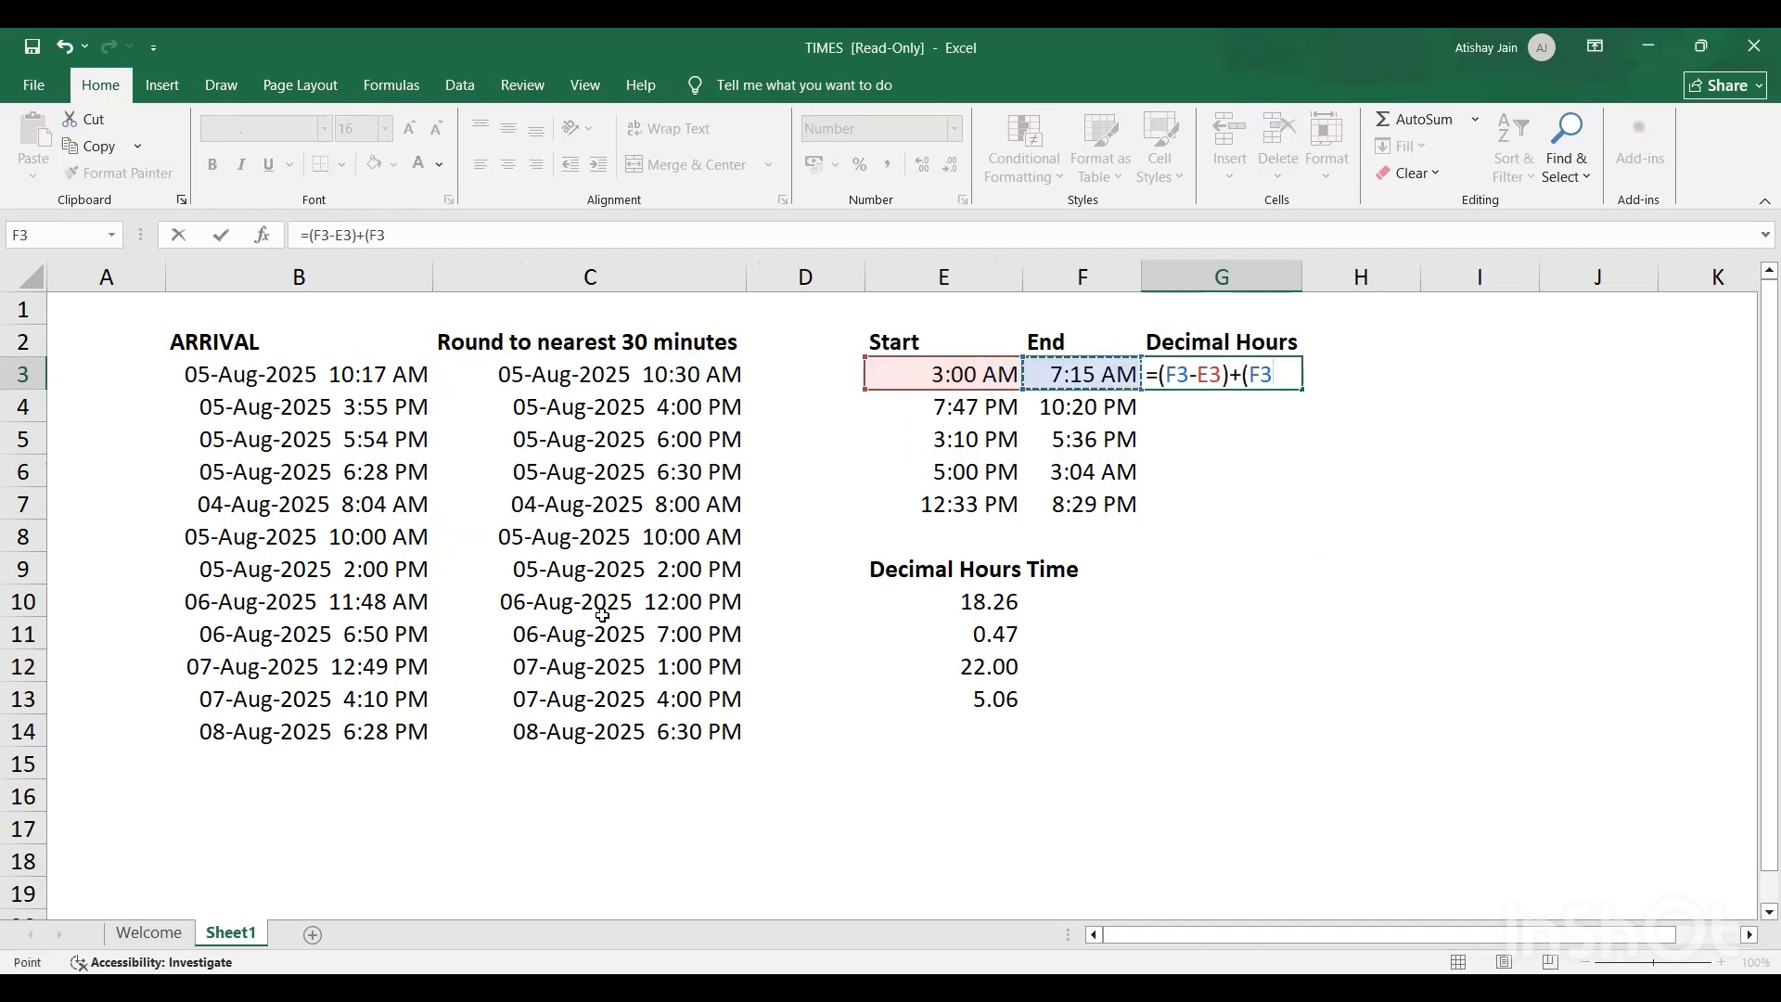
{"action": "type", "text": "<"}
{"action": "key", "text": "Left"}
{"action": "key", "text": "Left"}
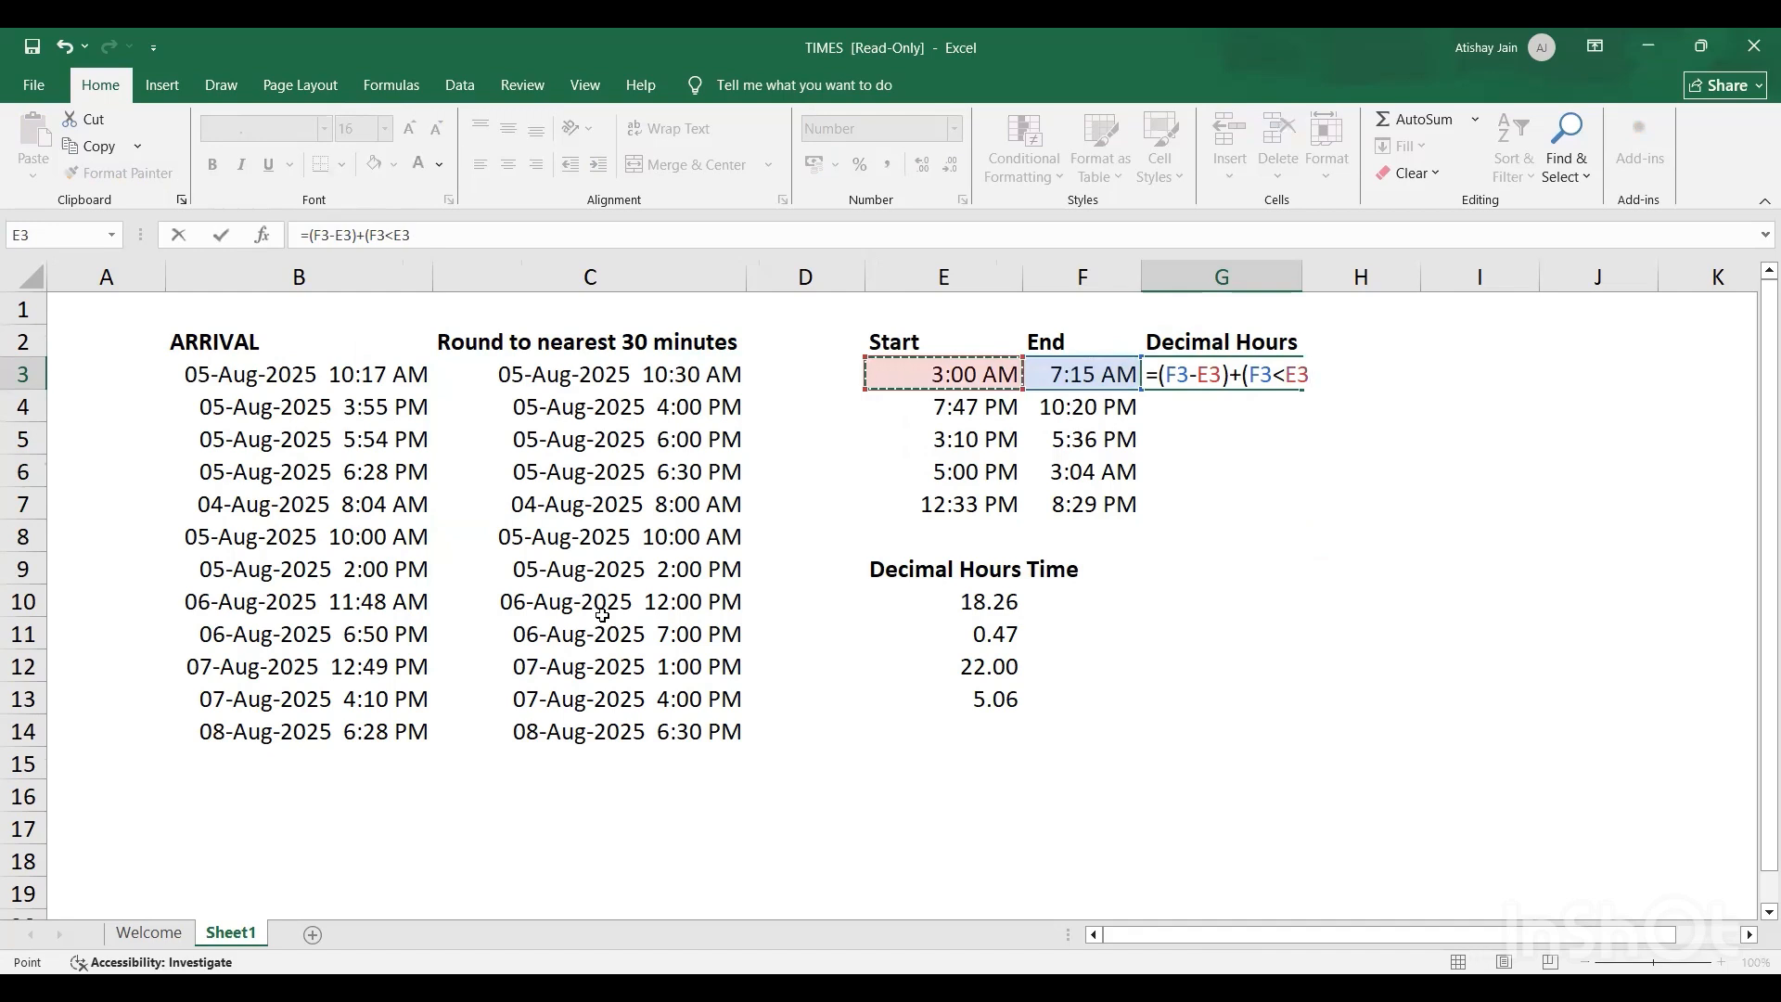
{"action": "type", "text": ")"}
{"action": "key", "text": "Return"}
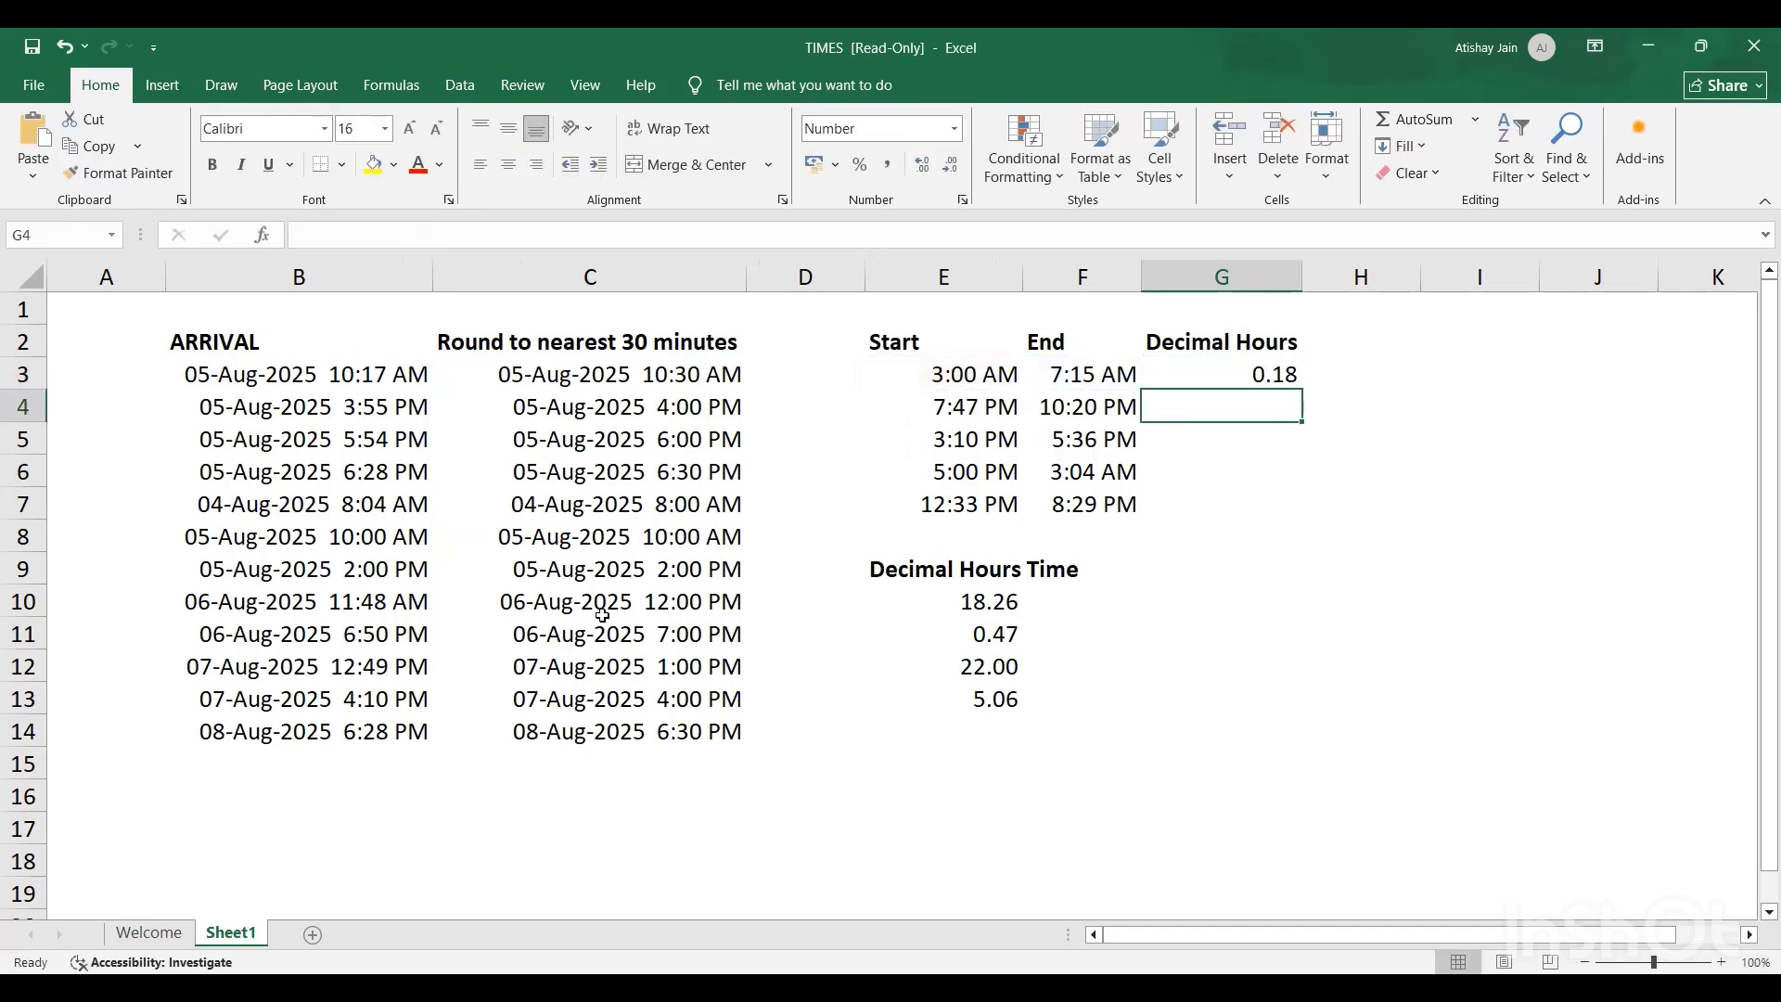
Step: Change the formula in G3 to =((F3-E3)+(F3<E3))*24 to express the overnight-aware difference in decimal hours
{"action": "key", "text": "Up"}
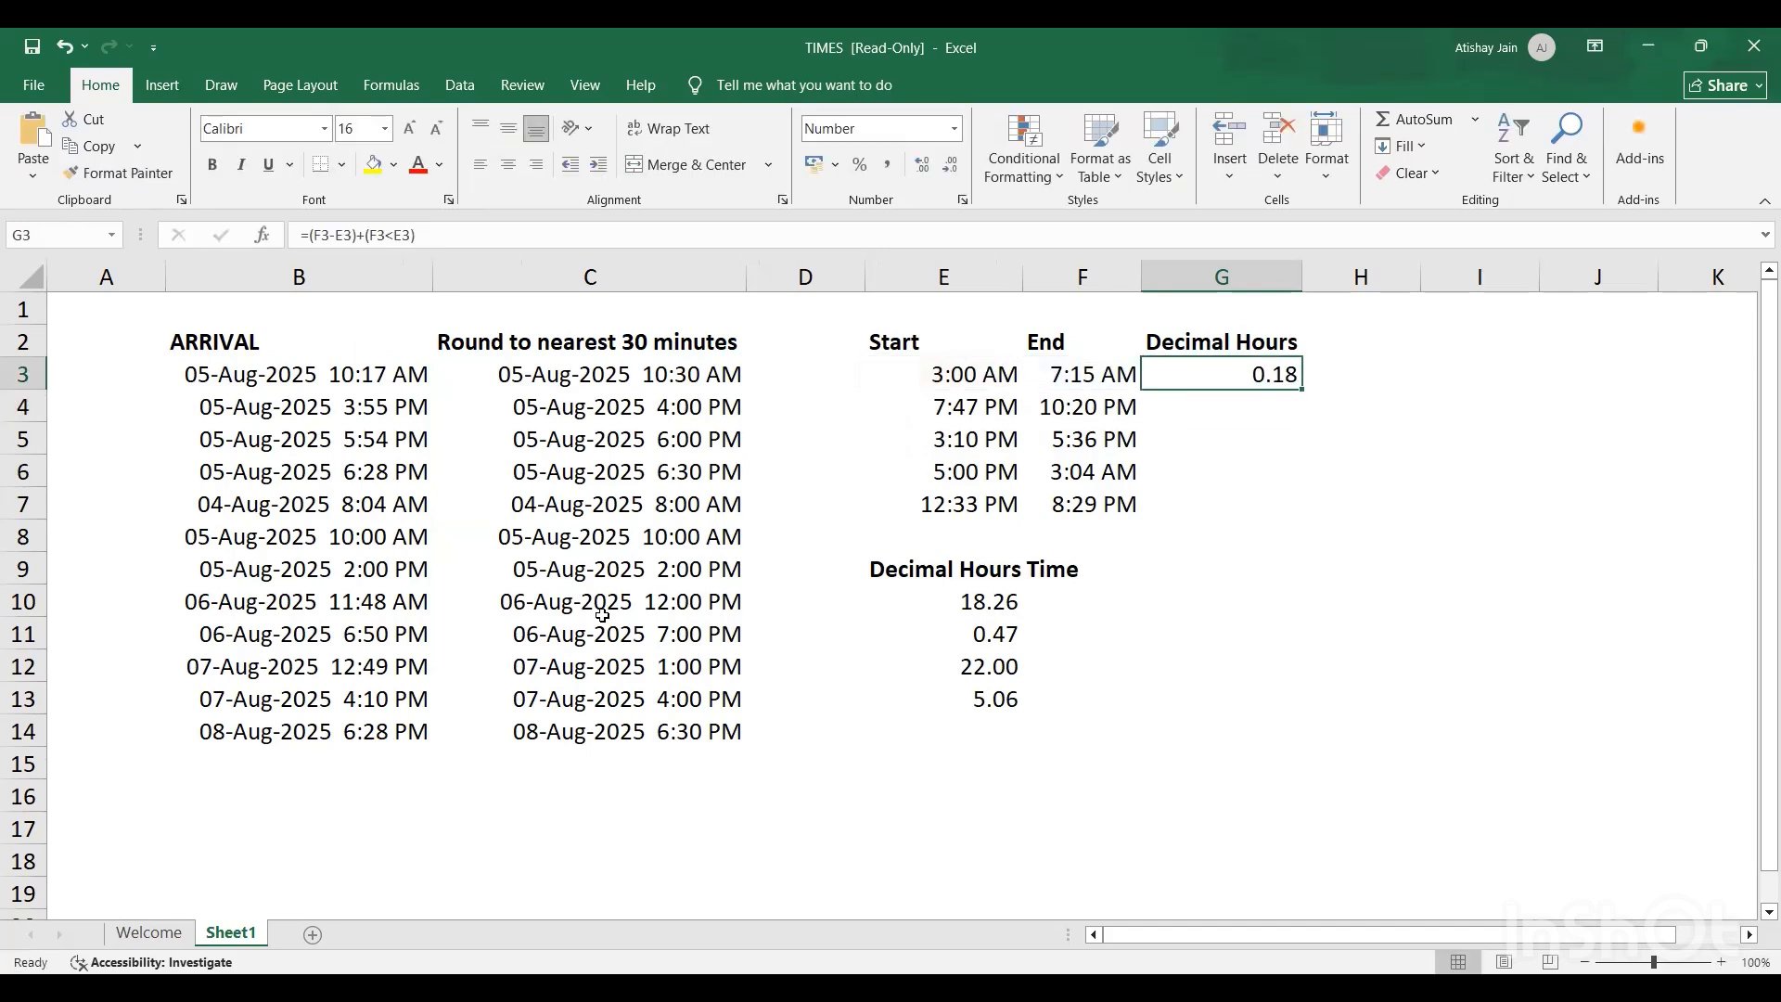
{"action": "key", "text": "F2"}
{"action": "type", "text": ")"}
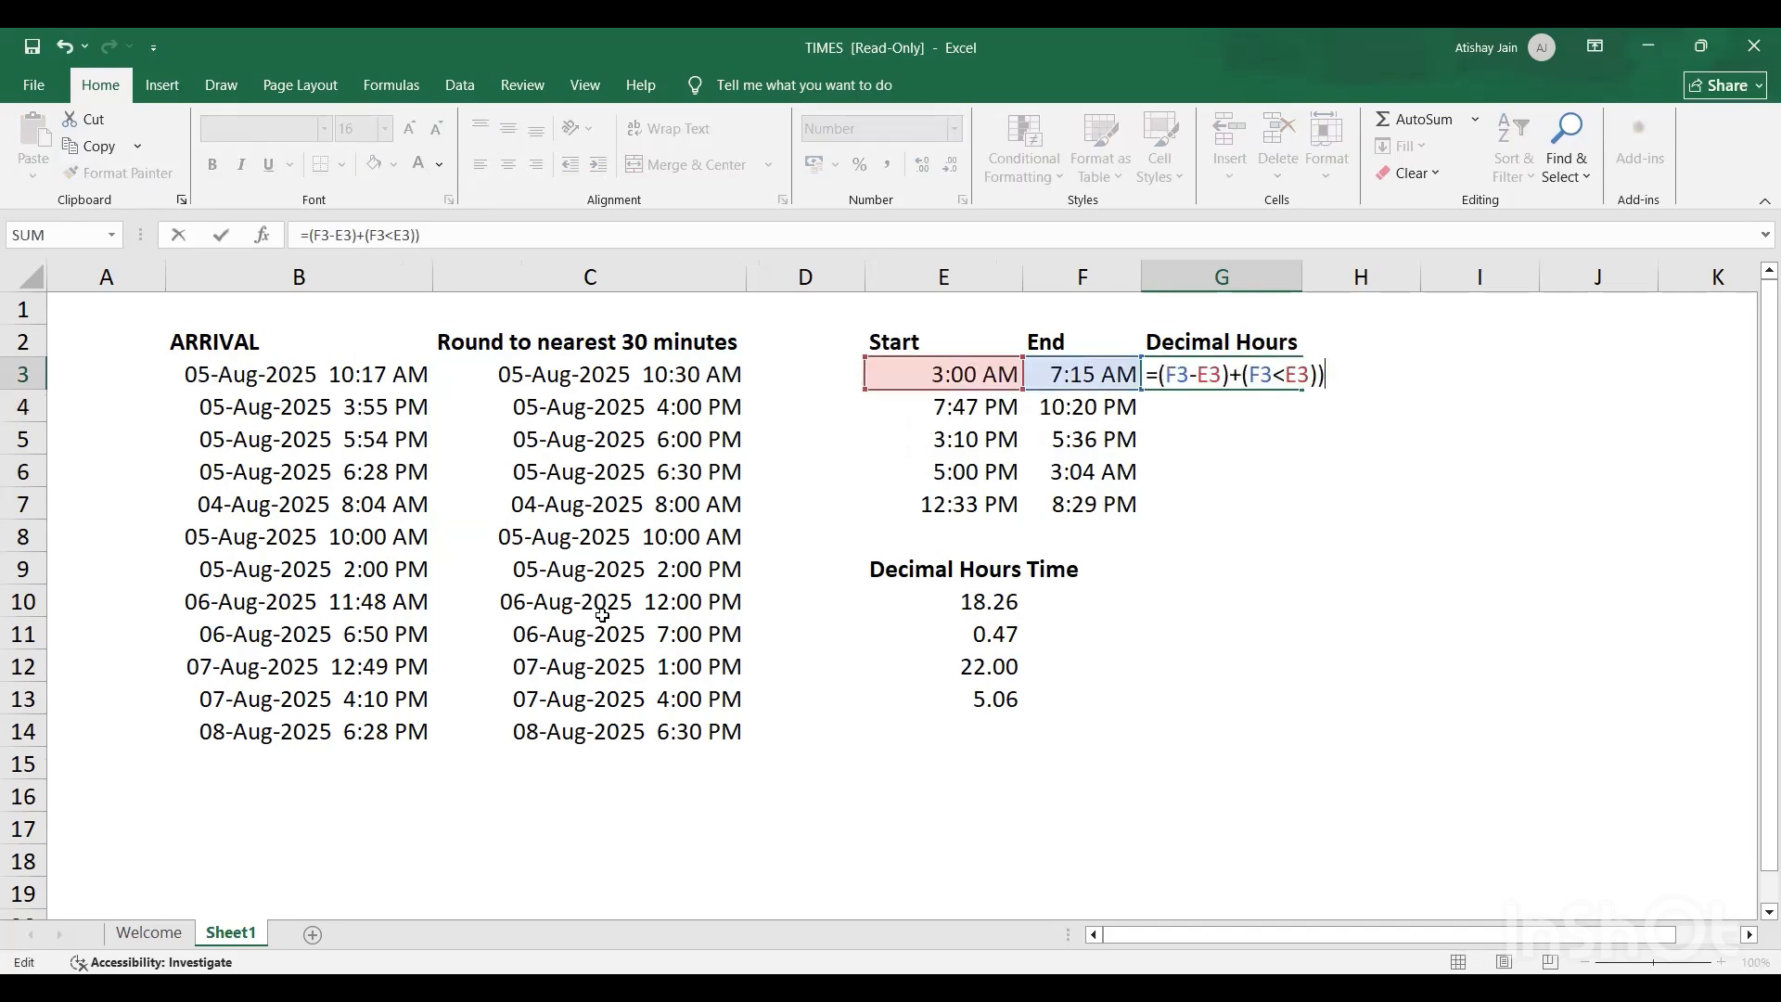
{"action": "key", "text": "Left"}
{"action": "key", "text": "Left"}
{"action": "key", "text": "Left"}
{"action": "key", "text": "Left"}
{"action": "key", "text": "Left"}
{"action": "key", "text": "Left"}
{"action": "key", "text": "Left"}
{"action": "key", "text": "Left"}
{"action": "key", "text": "Left"}
{"action": "key", "text": "Left"}
{"action": "key", "text": "Left"}
{"action": "key", "text": "Left"}
{"action": "type", "text": "("}
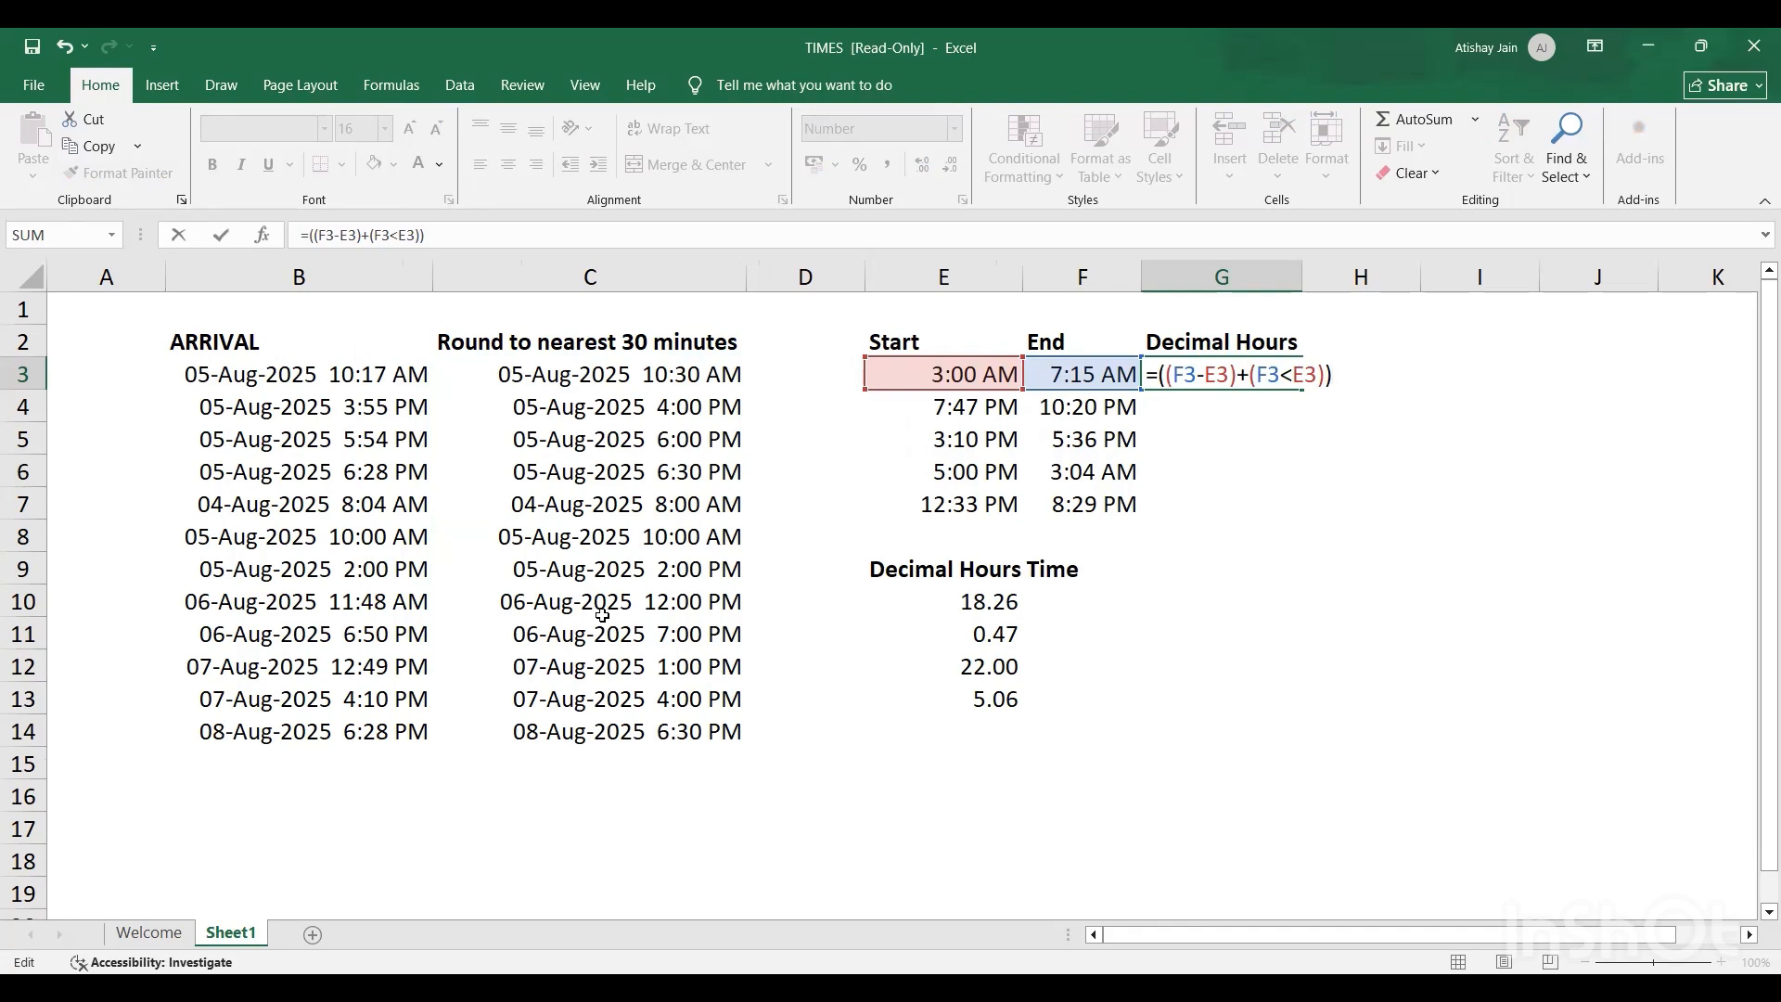
{"action": "type", "text": "*24"}
{"action": "key", "text": "Return"}
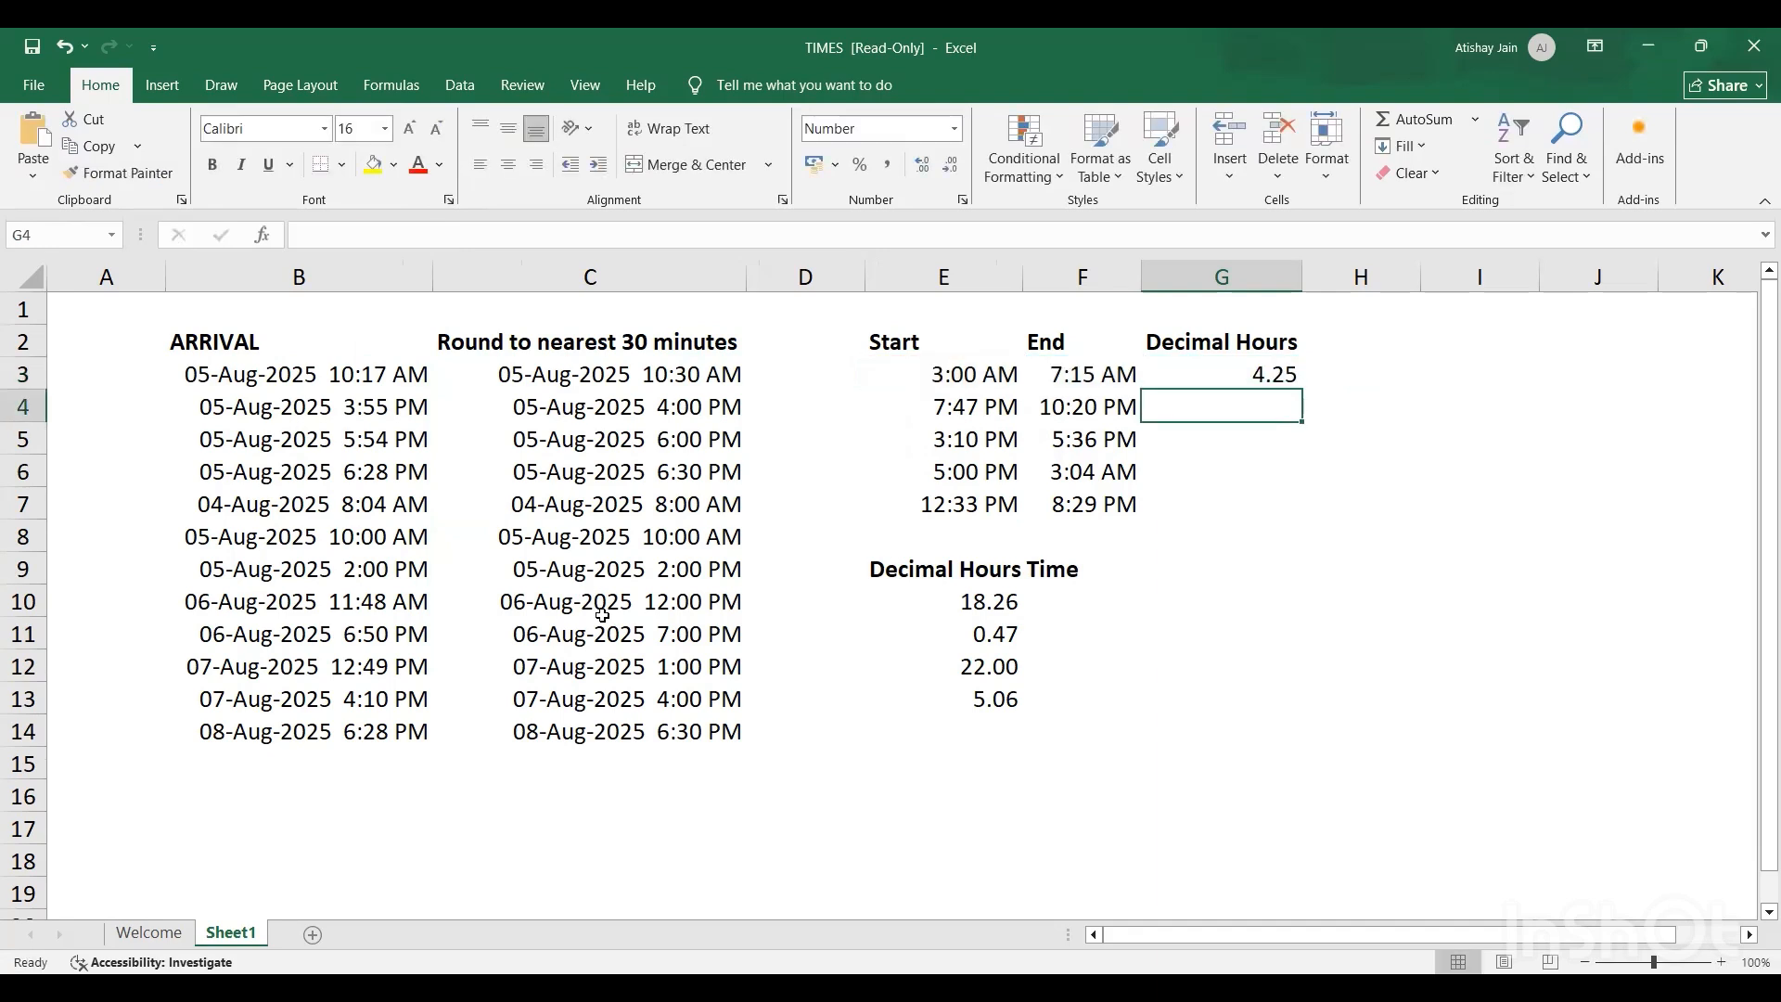
Step: Fill the formula from G3 down through G7 and inspect the copied formula for the overnight shift in G6
{"action": "key", "text": "Left"}
{"action": "key", "text": "Down"}
{"action": "key", "text": "Down"}
{"action": "key", "text": "Down"}
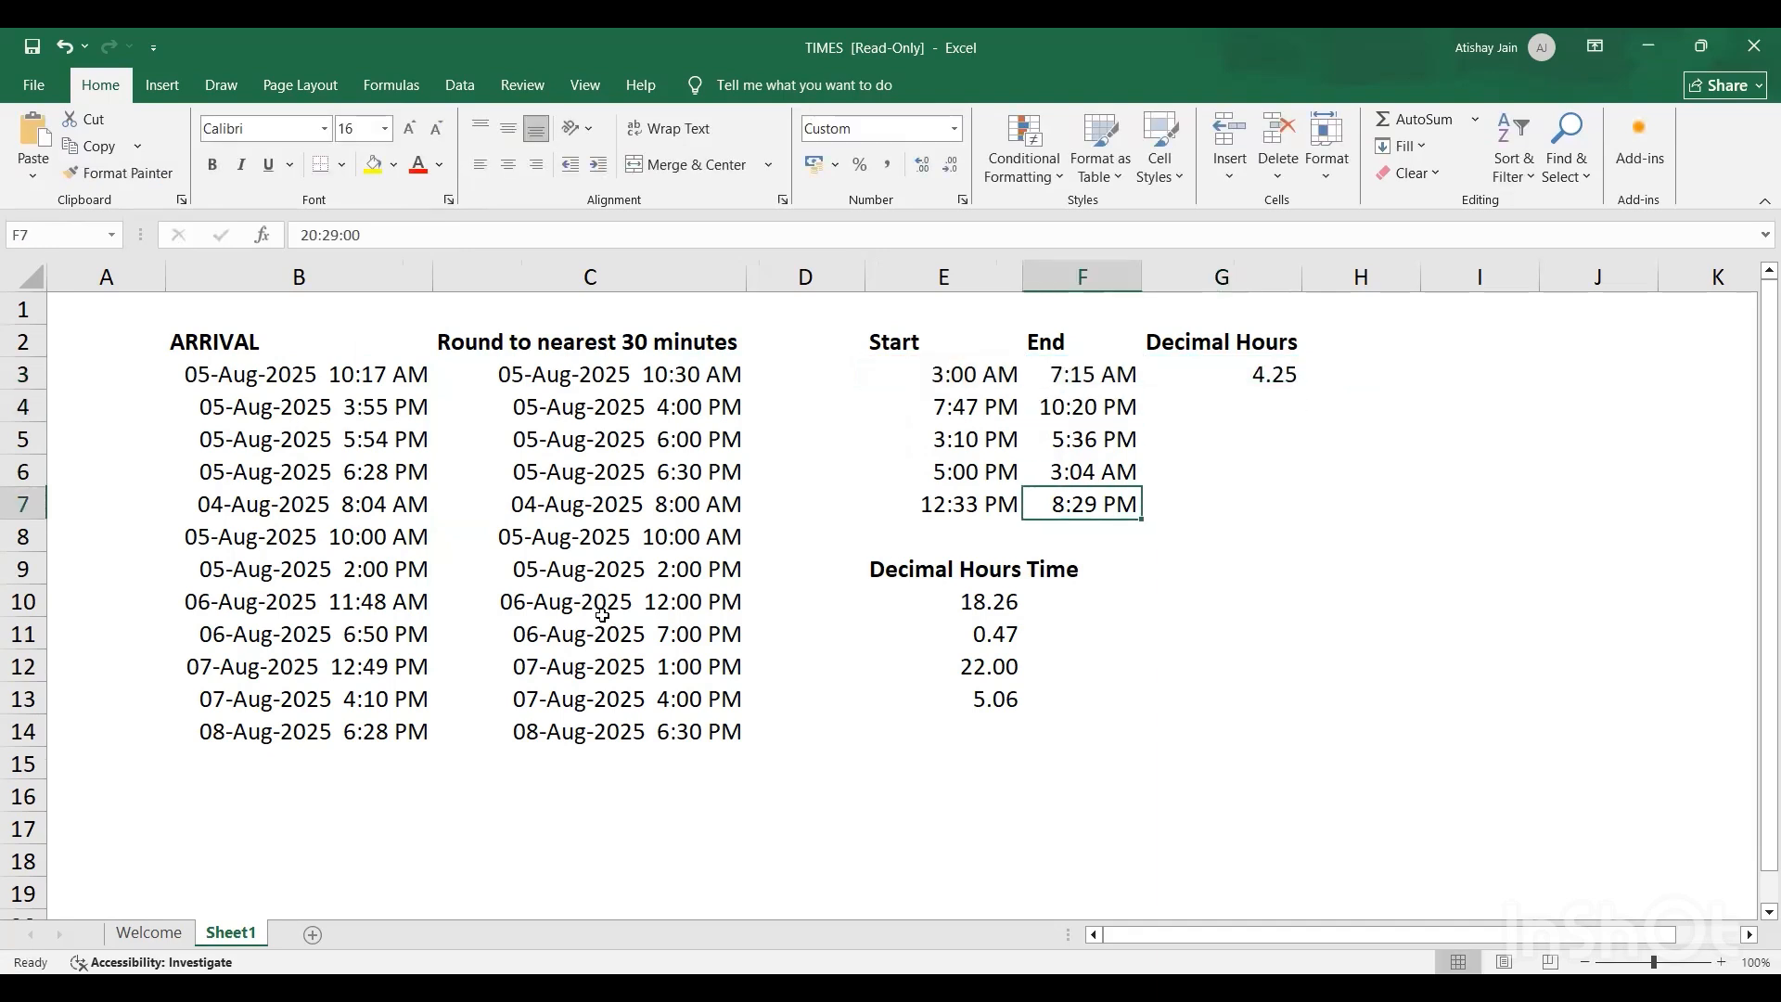
{"action": "key", "text": "Right"}
{"action": "key", "text": "ctrl+shift+Up"}
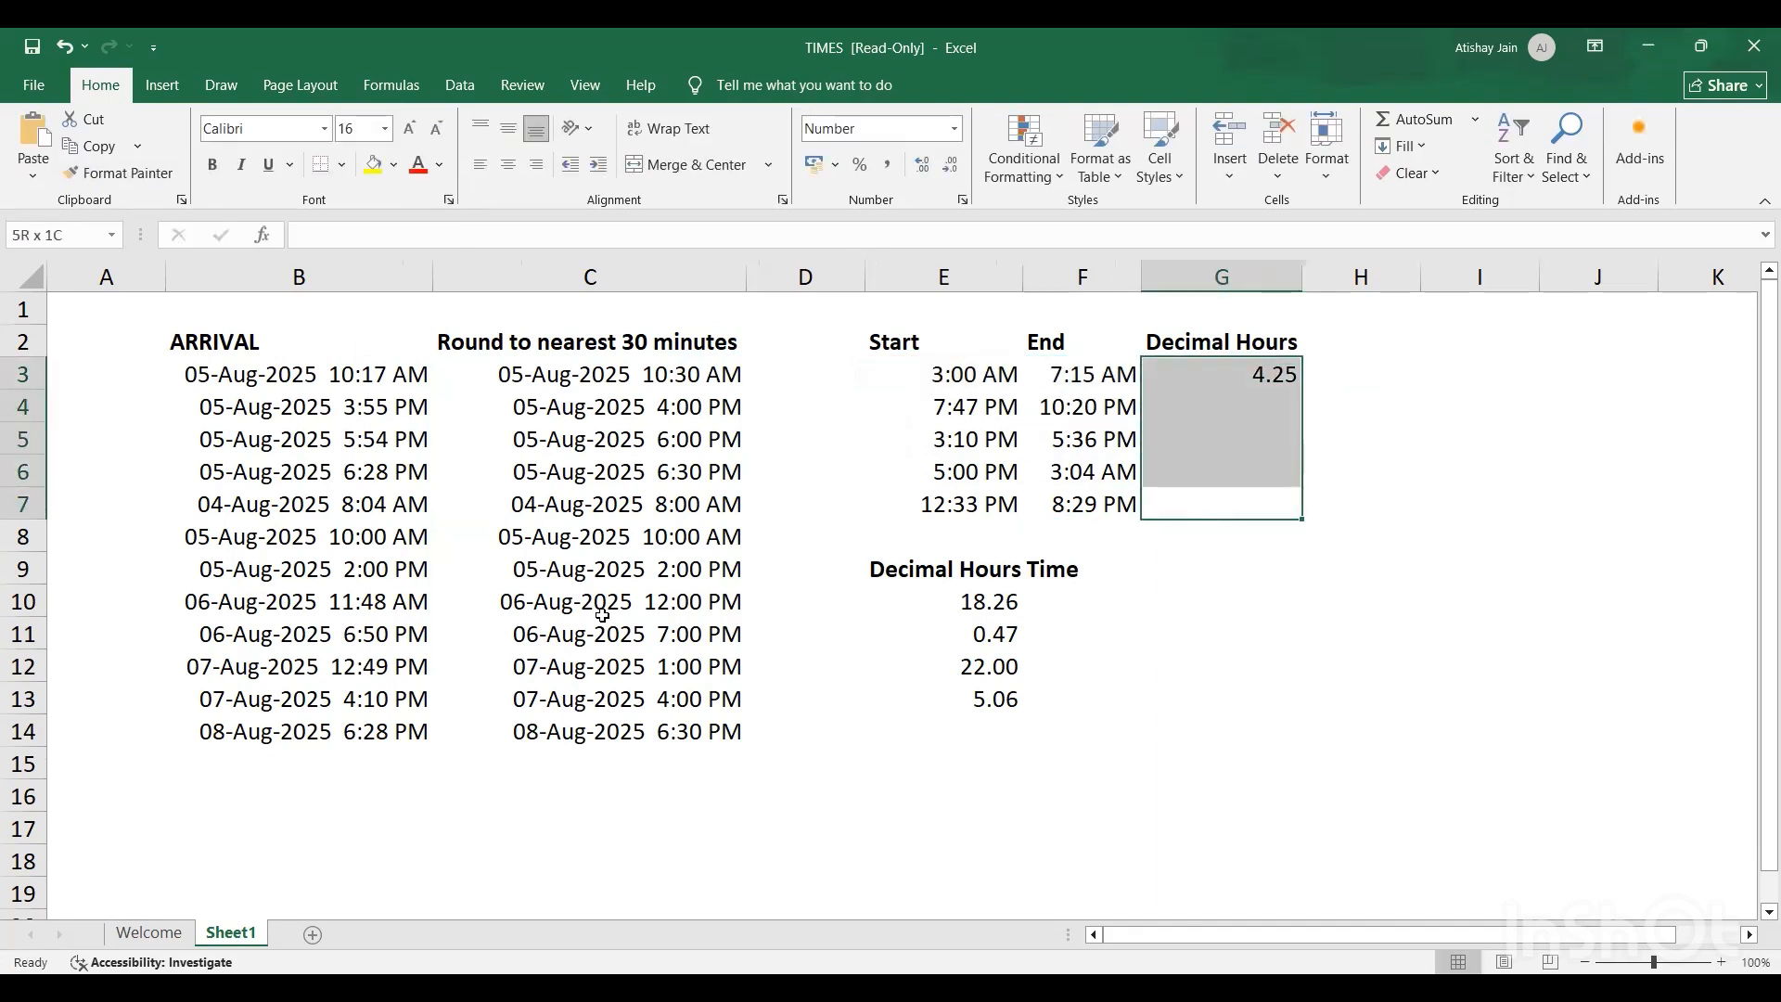
{"action": "key", "text": "ctrl+d"}
{"action": "key", "text": "Down"}
{"action": "key", "text": "Up"}
{"action": "key", "text": "Up"}
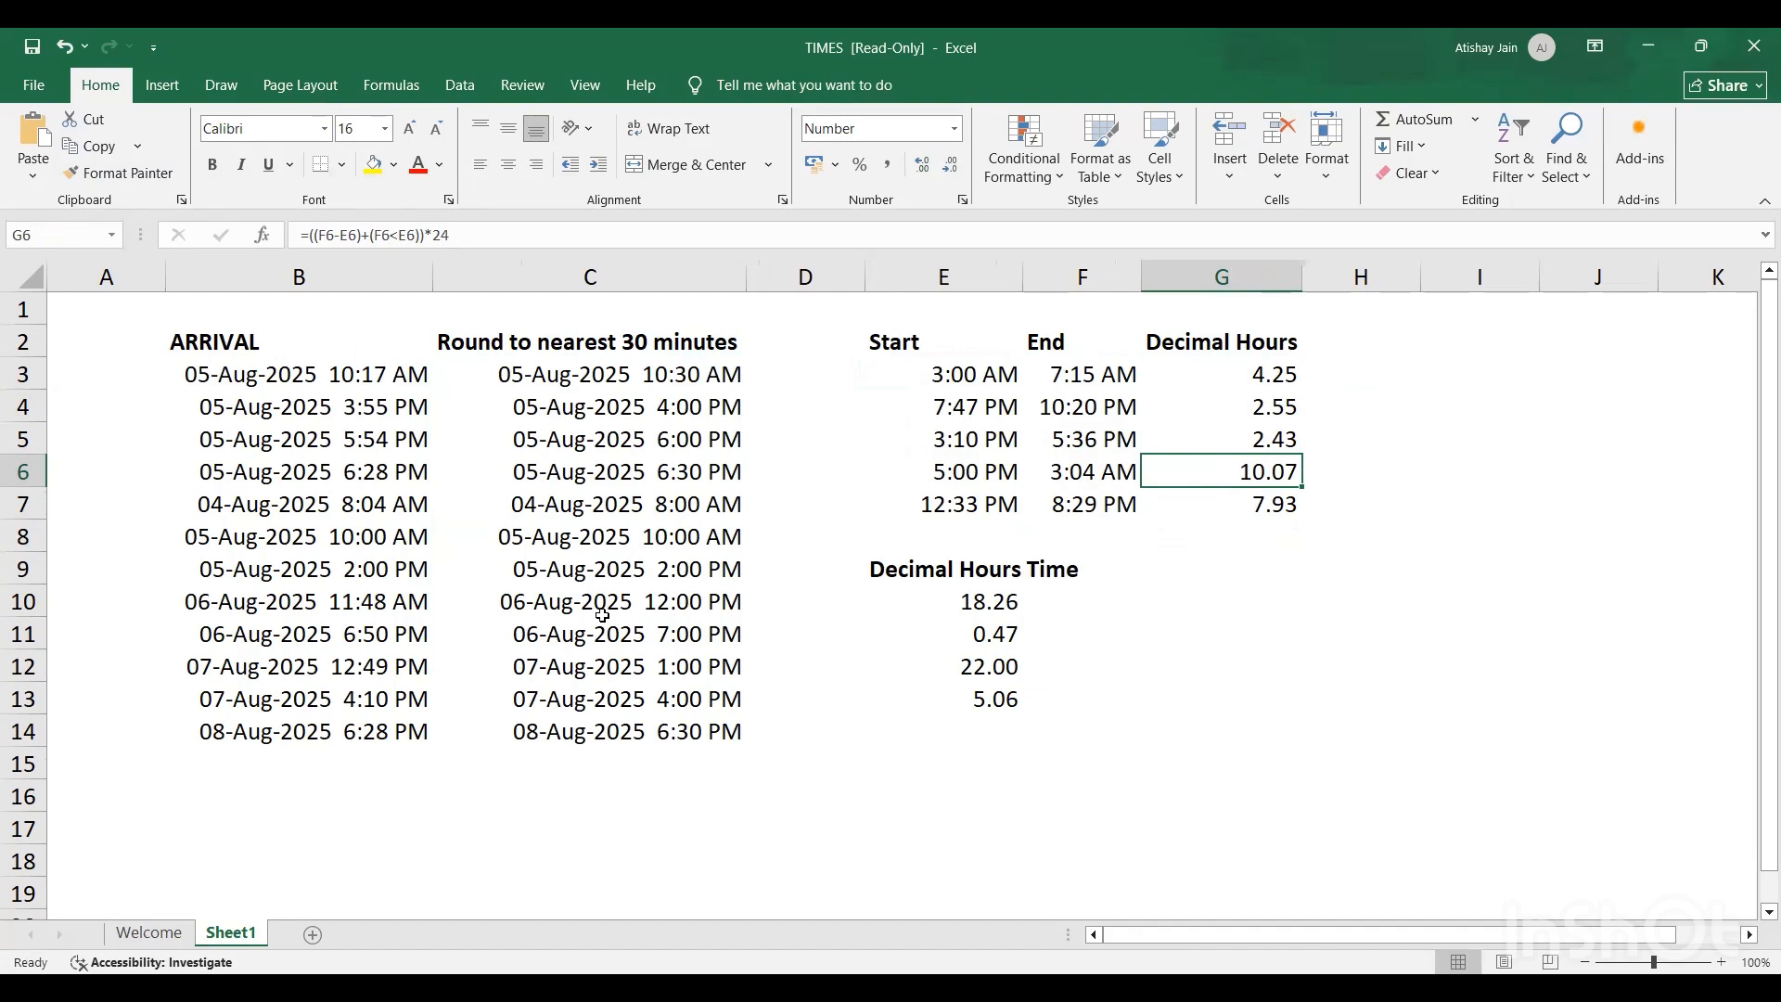
{"action": "key", "text": "F2"}
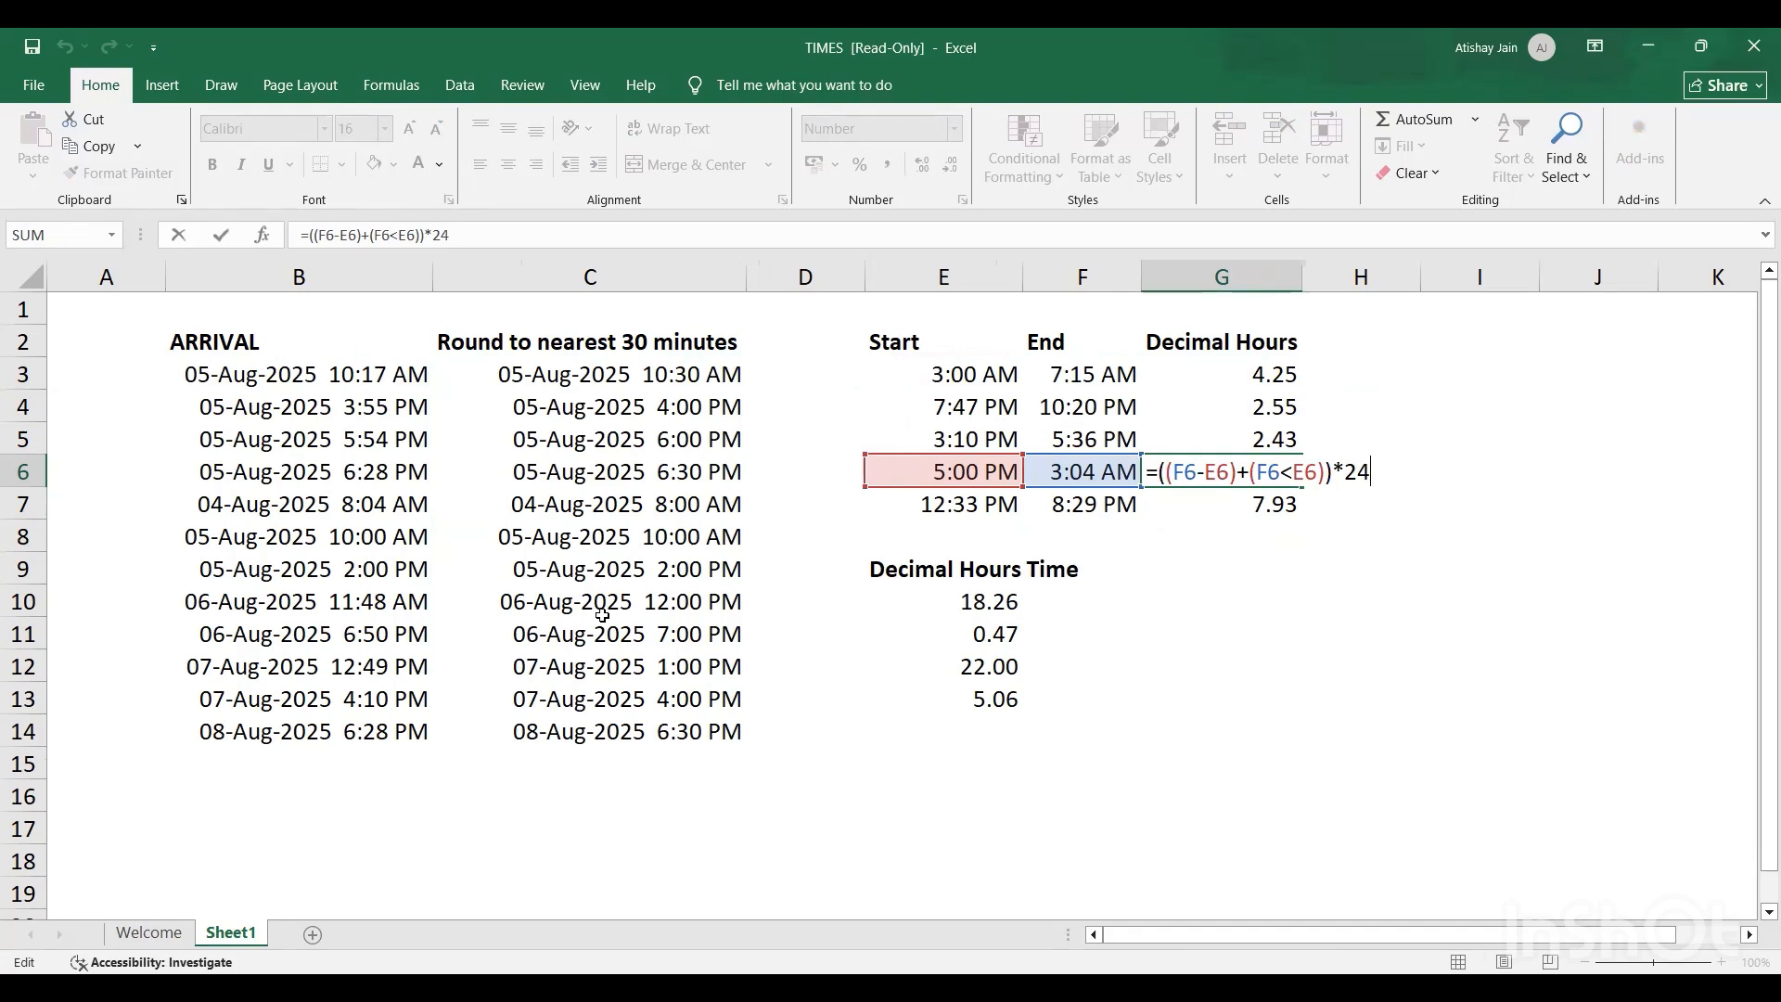
{"action": "key", "text": "Return"}
Step: Enter =E10/24 in F10 under Time to convert the decimal hours in E10 to a time
{"action": "key", "text": "Down"}
{"action": "key", "text": "Down"}
{"action": "key", "text": "Down"}
{"action": "key", "text": "Left"}
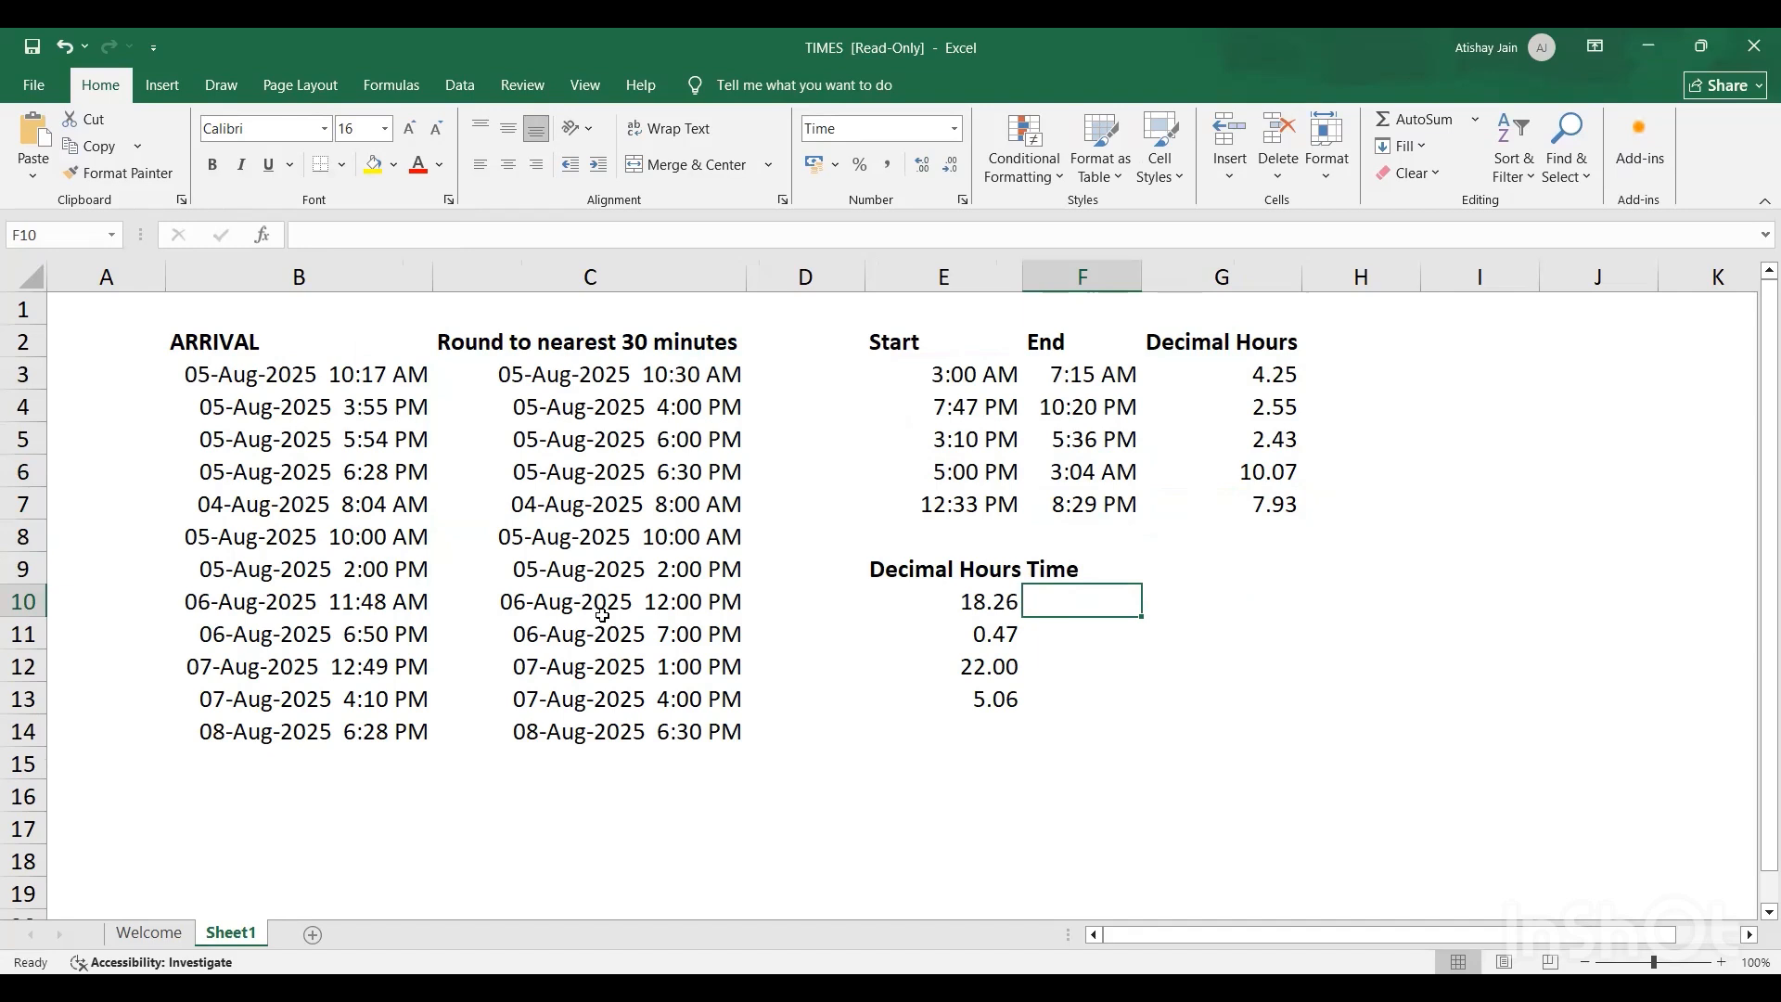
{"action": "type", "text": "="}
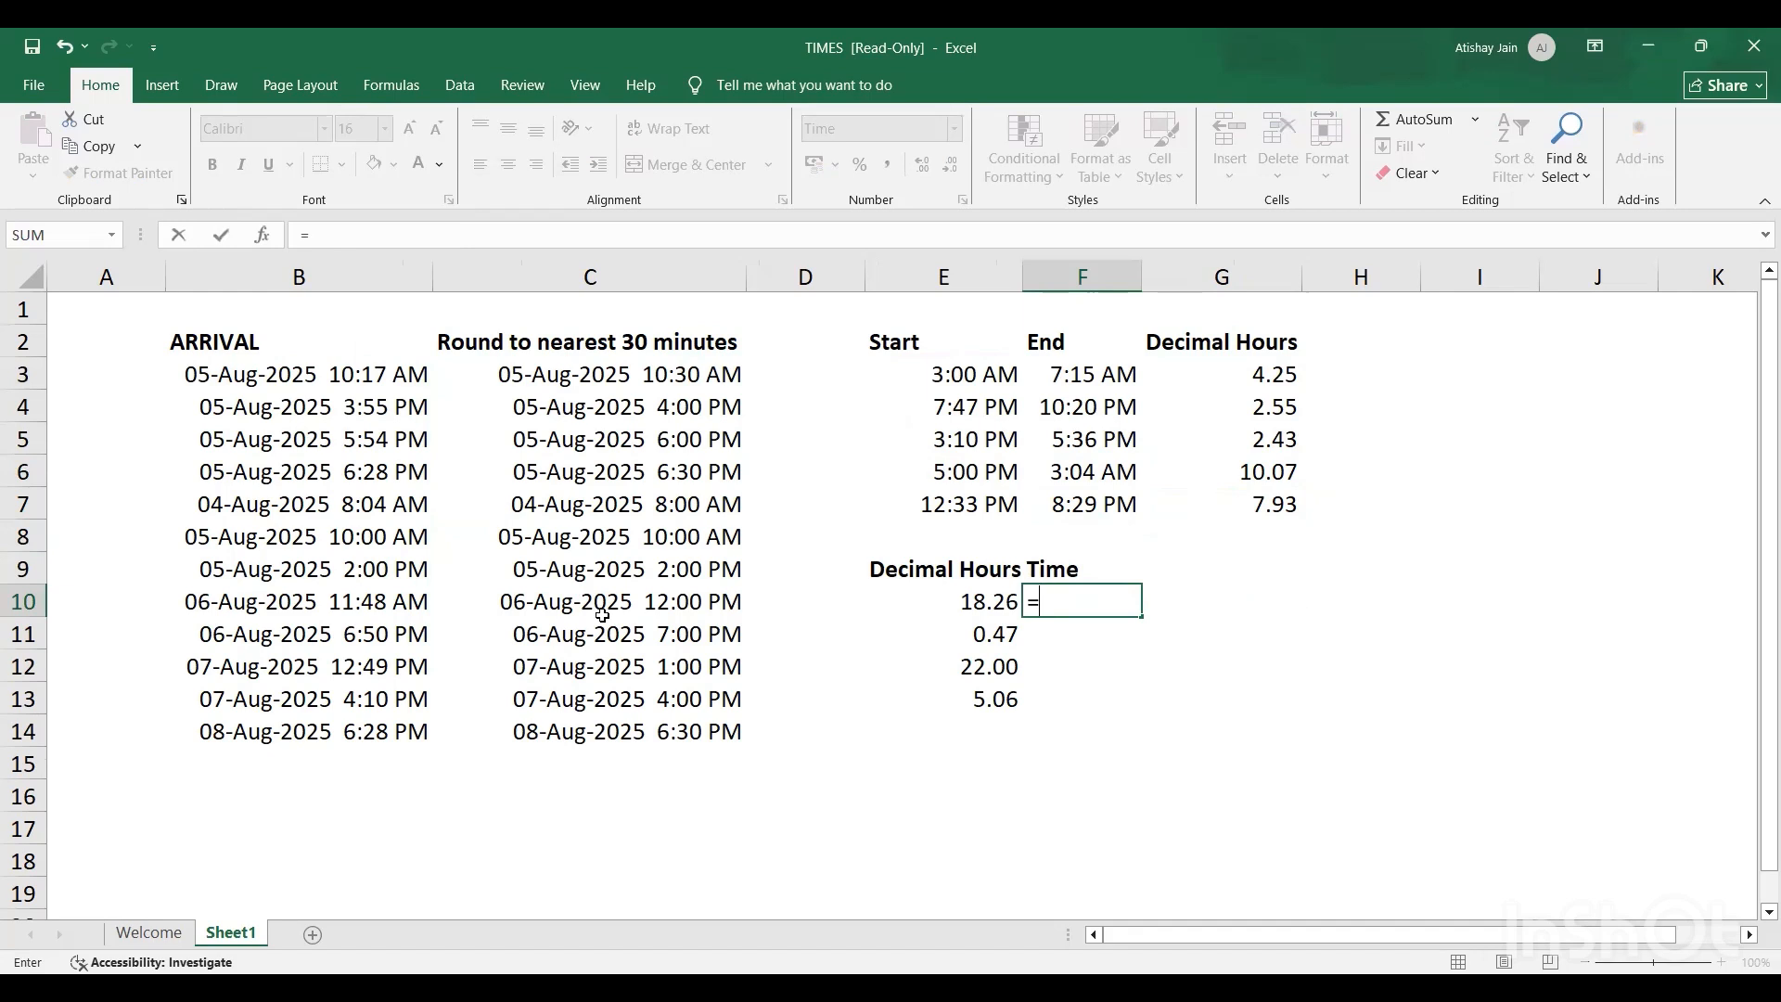
{"action": "key", "text": "Left"}
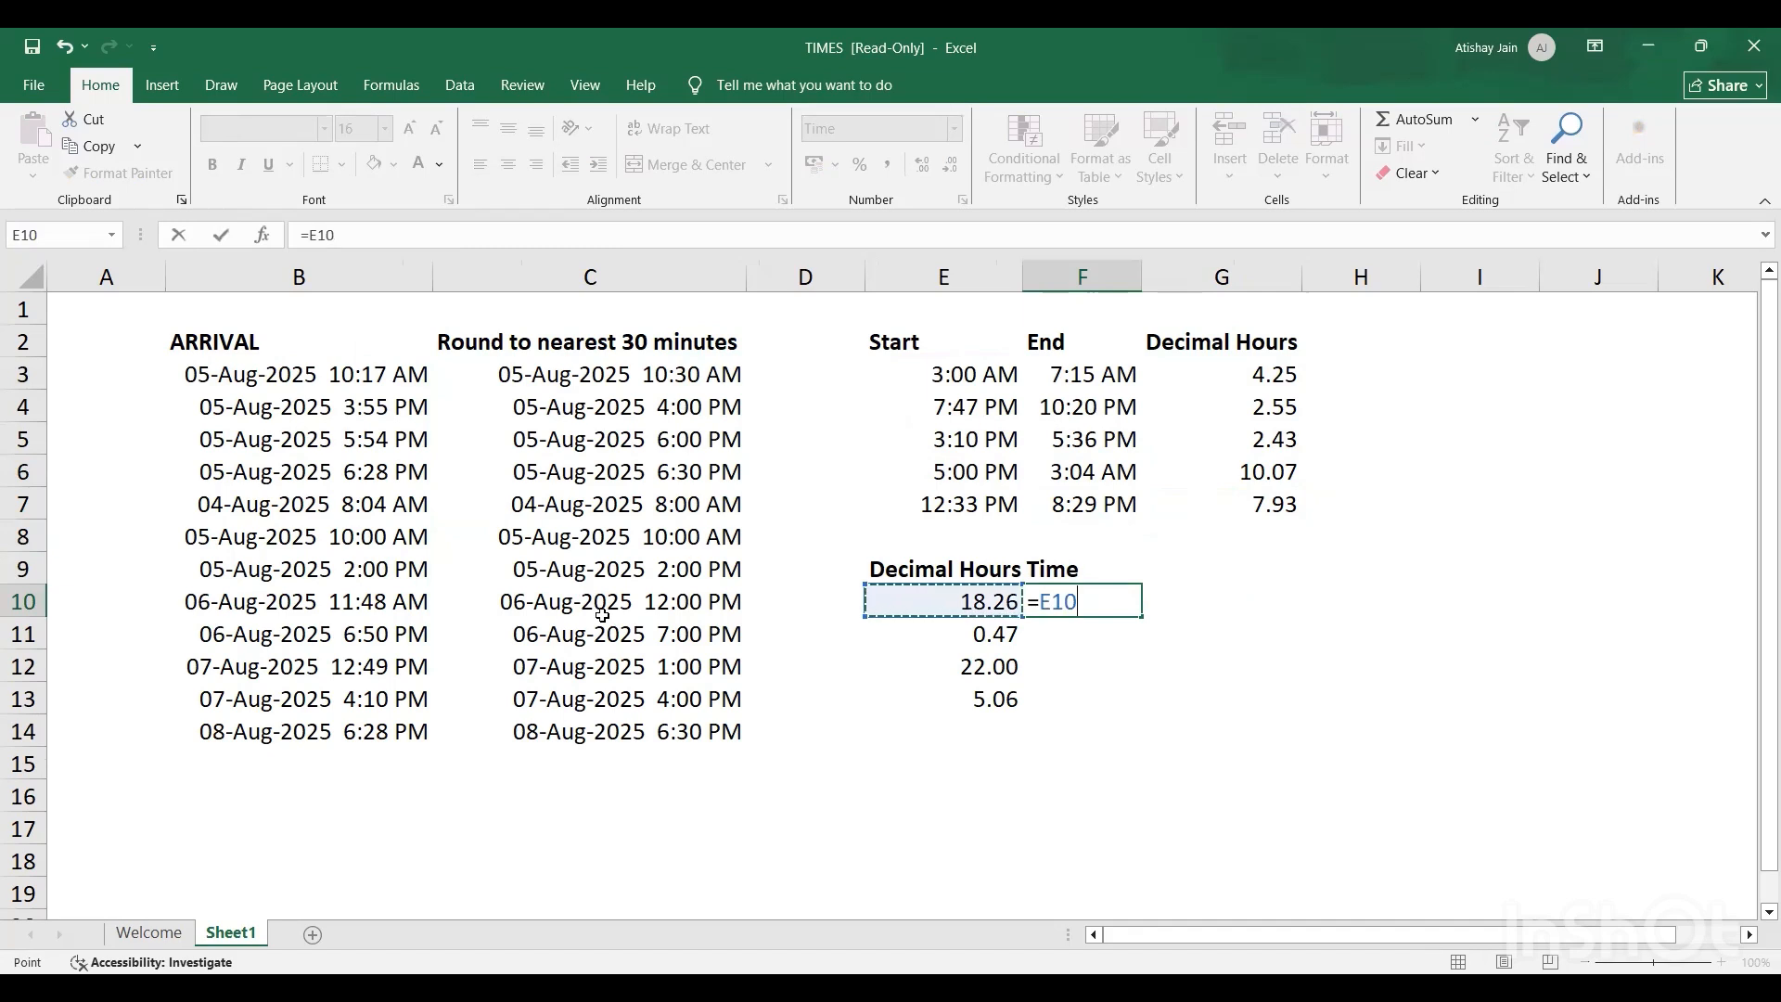
{"action": "type", "text": "/24"}
{"action": "key", "text": "Return"}
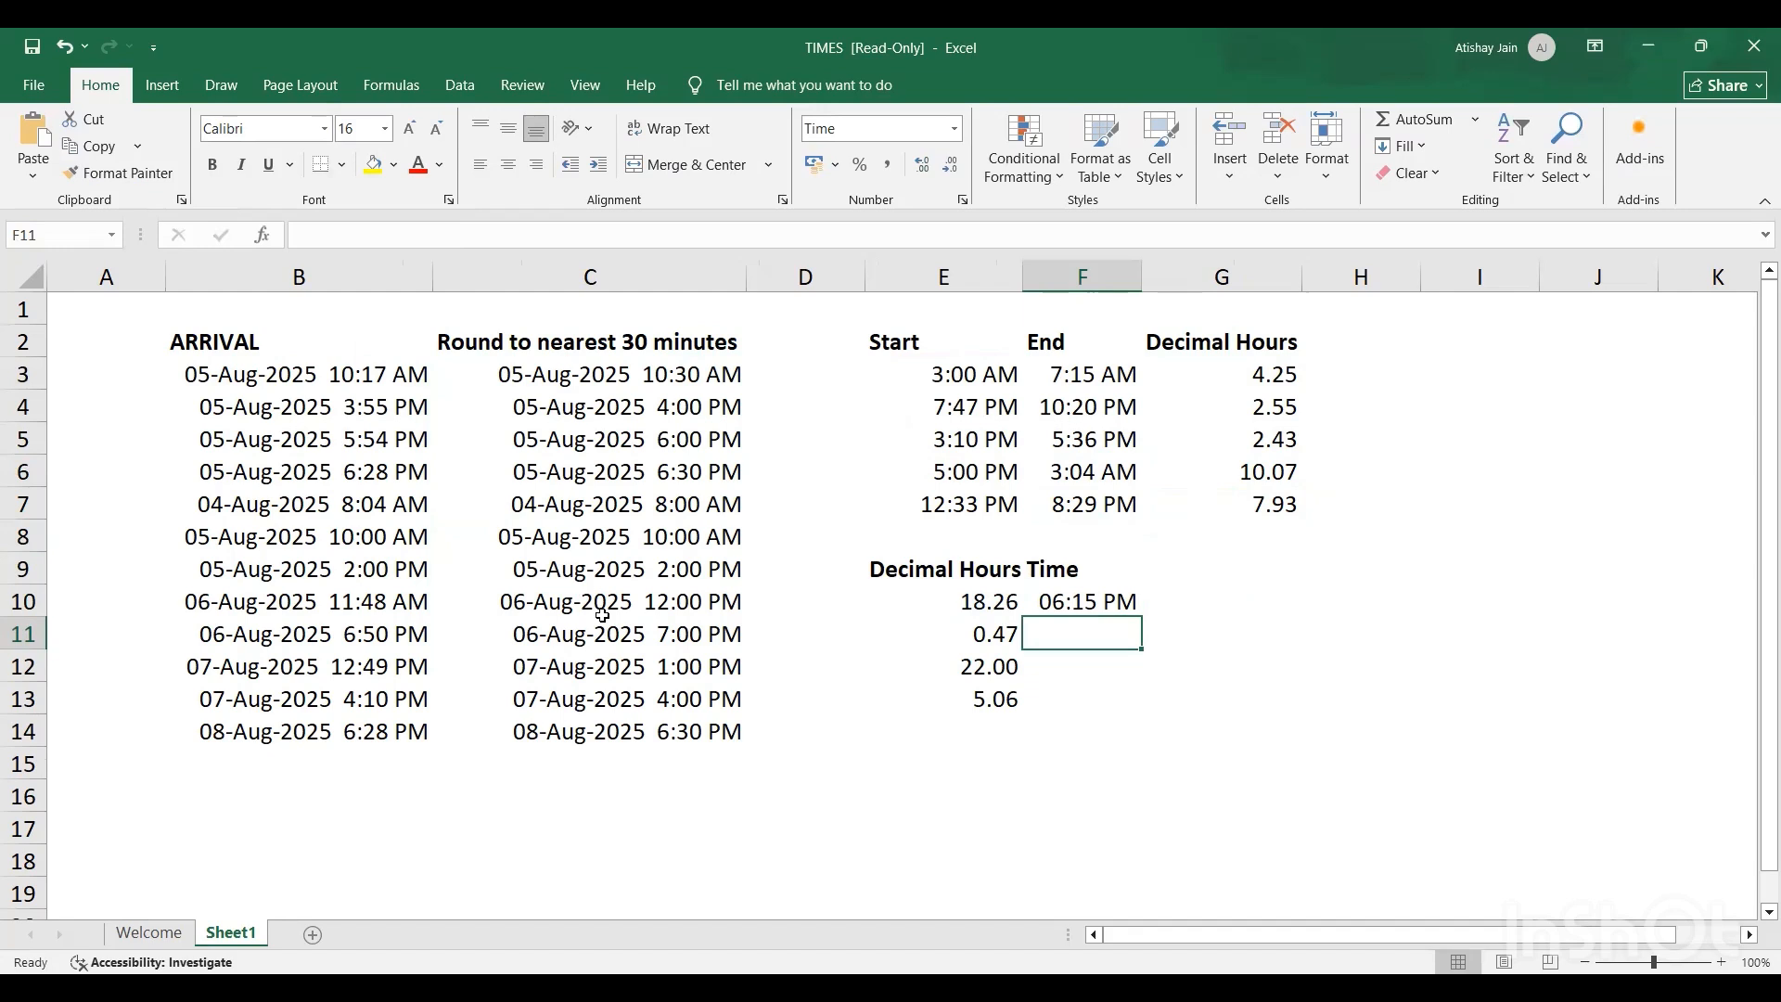
Step: Fill the time conversion formula from F10 down through F13
{"action": "key", "text": "Left"}
{"action": "key", "text": "Down"}
{"action": "key", "text": "Down"}
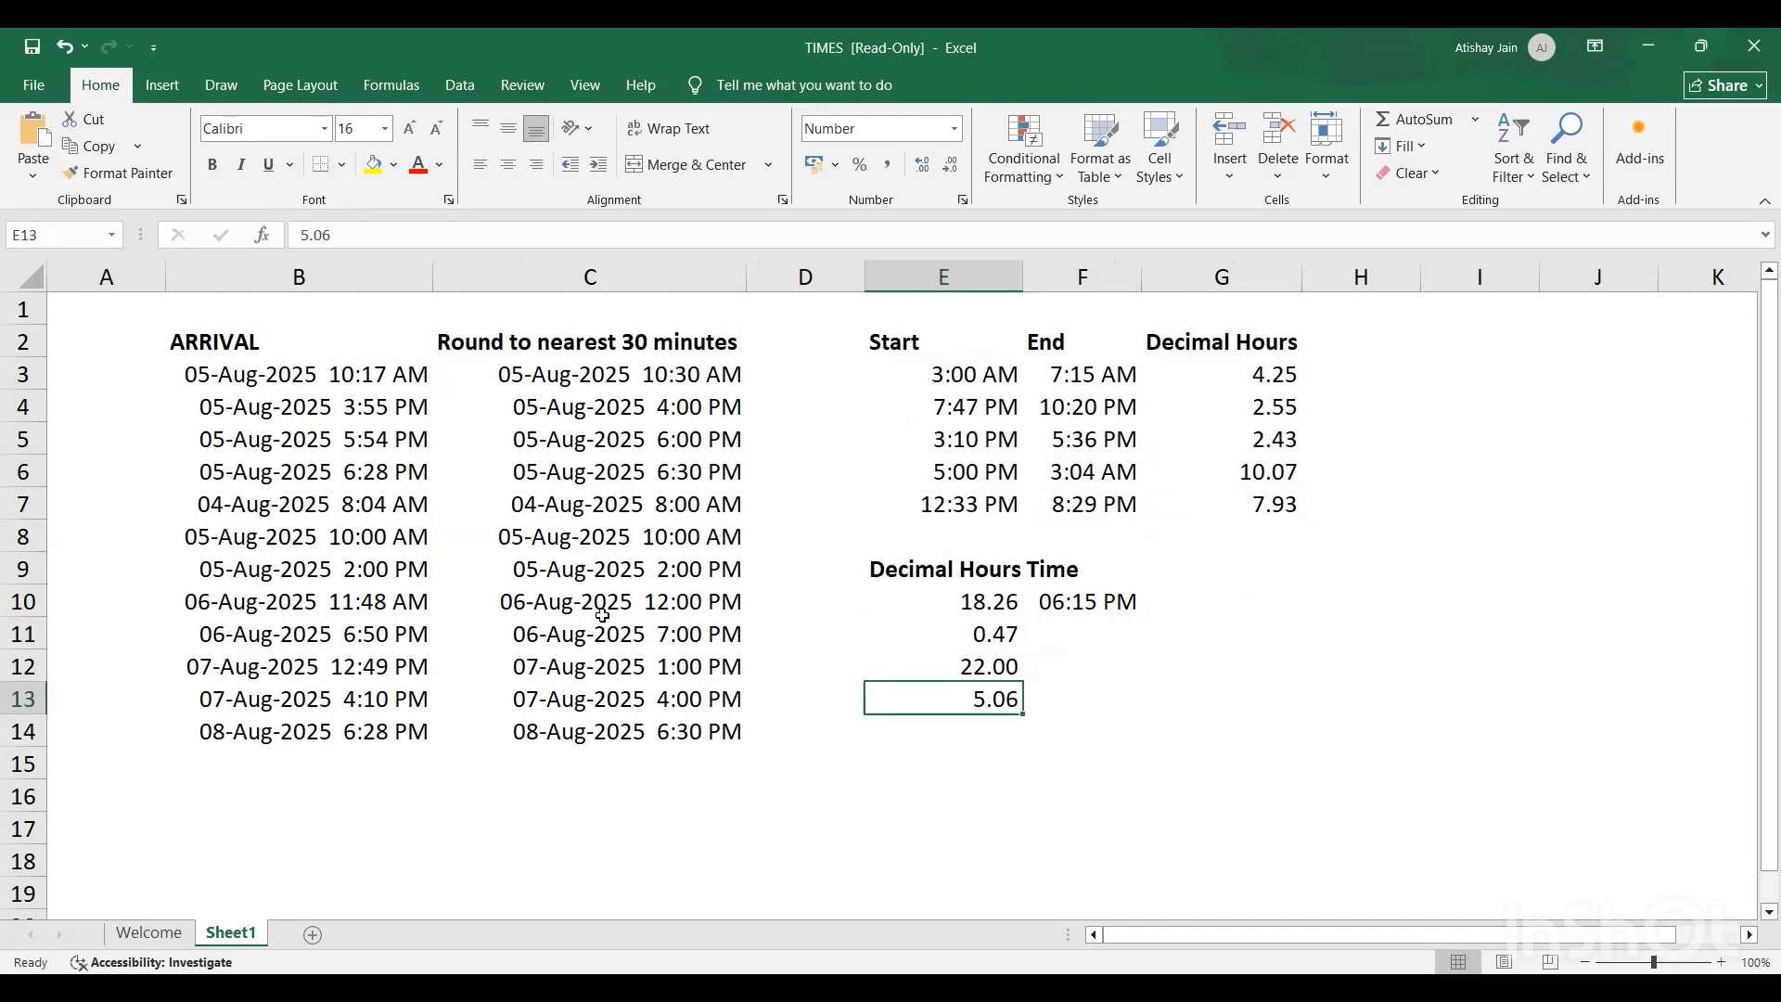
{"action": "scroll", "coordinate": [602, 616], "scroll_direction": "right", "scroll_amount": 3}
{"action": "key", "text": "Right"}
{"action": "key", "text": "shift+Up"}
{"action": "key", "text": "shift+Up"}
{"action": "key", "text": "shift+Up"}
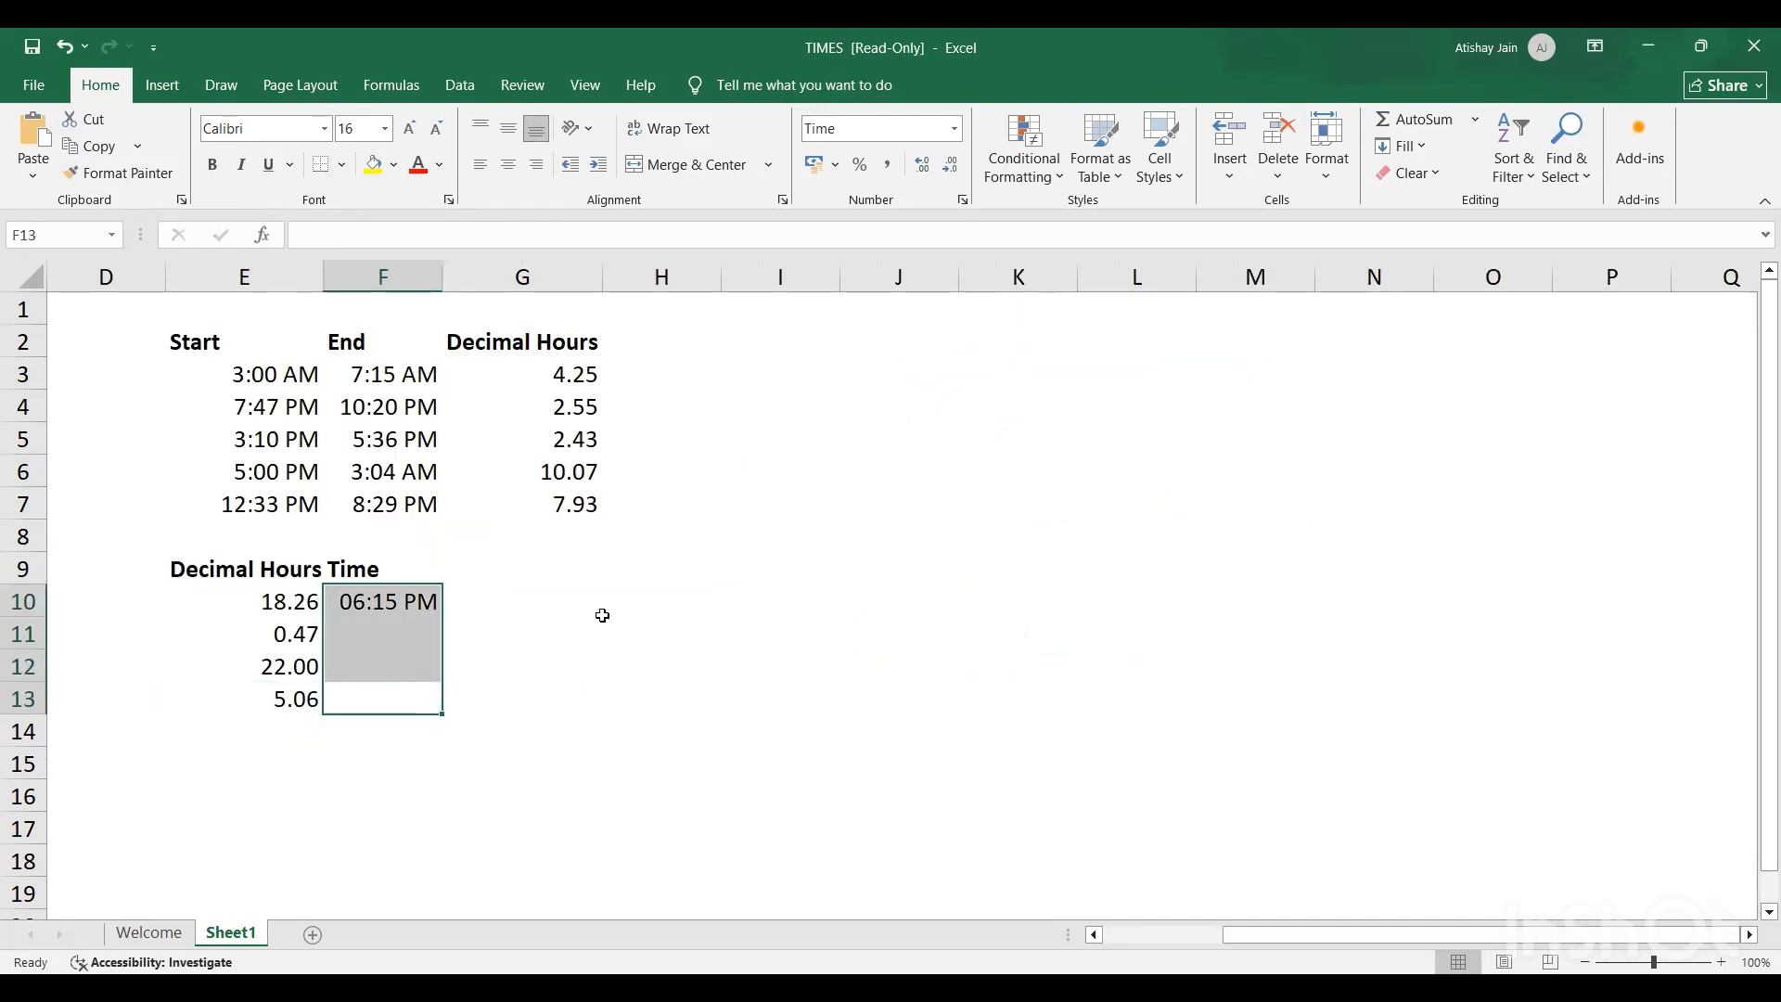
{"action": "key", "text": "ctrl+d"}
Step: Enter =E10/24 in the unformatted cell G10 and fill it down through G13
{"action": "key", "text": "Up"}
{"action": "key", "text": "Up"}
{"action": "key", "text": "Up"}
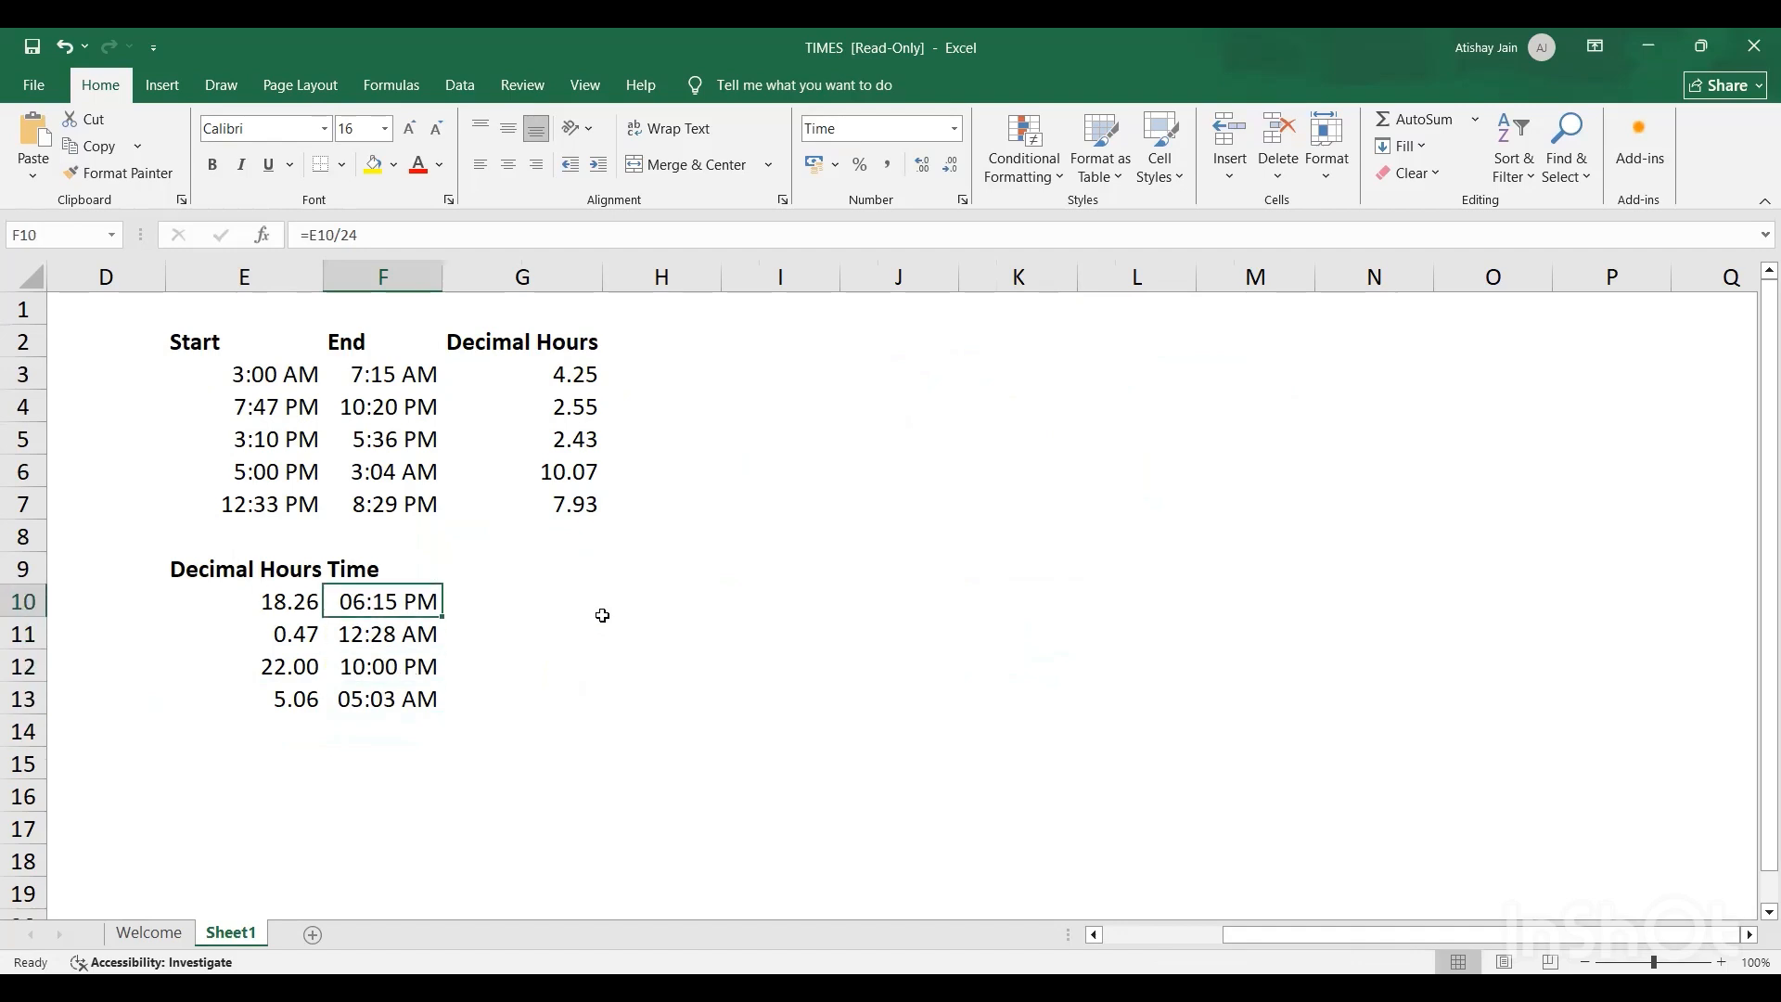
{"action": "key", "text": "Right"}
{"action": "type", "text": "="}
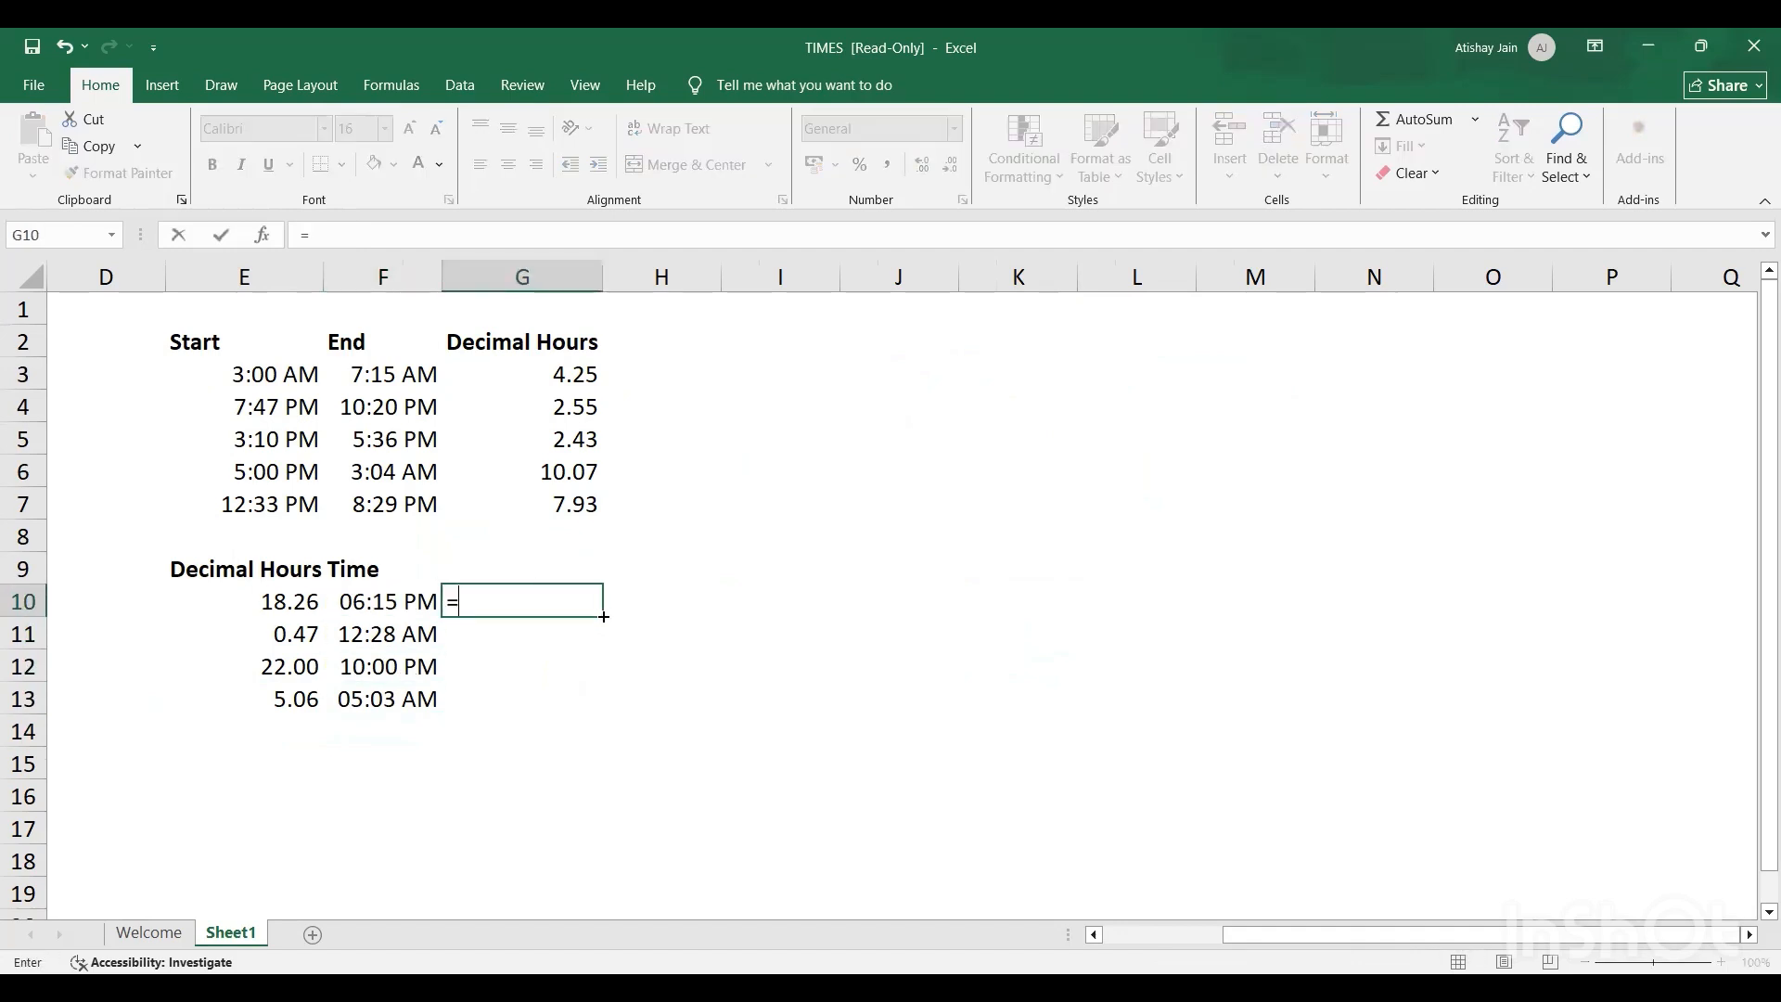
{"action": "key", "text": "Left"}
{"action": "key", "text": "Left"}
{"action": "type", "text": "/"}
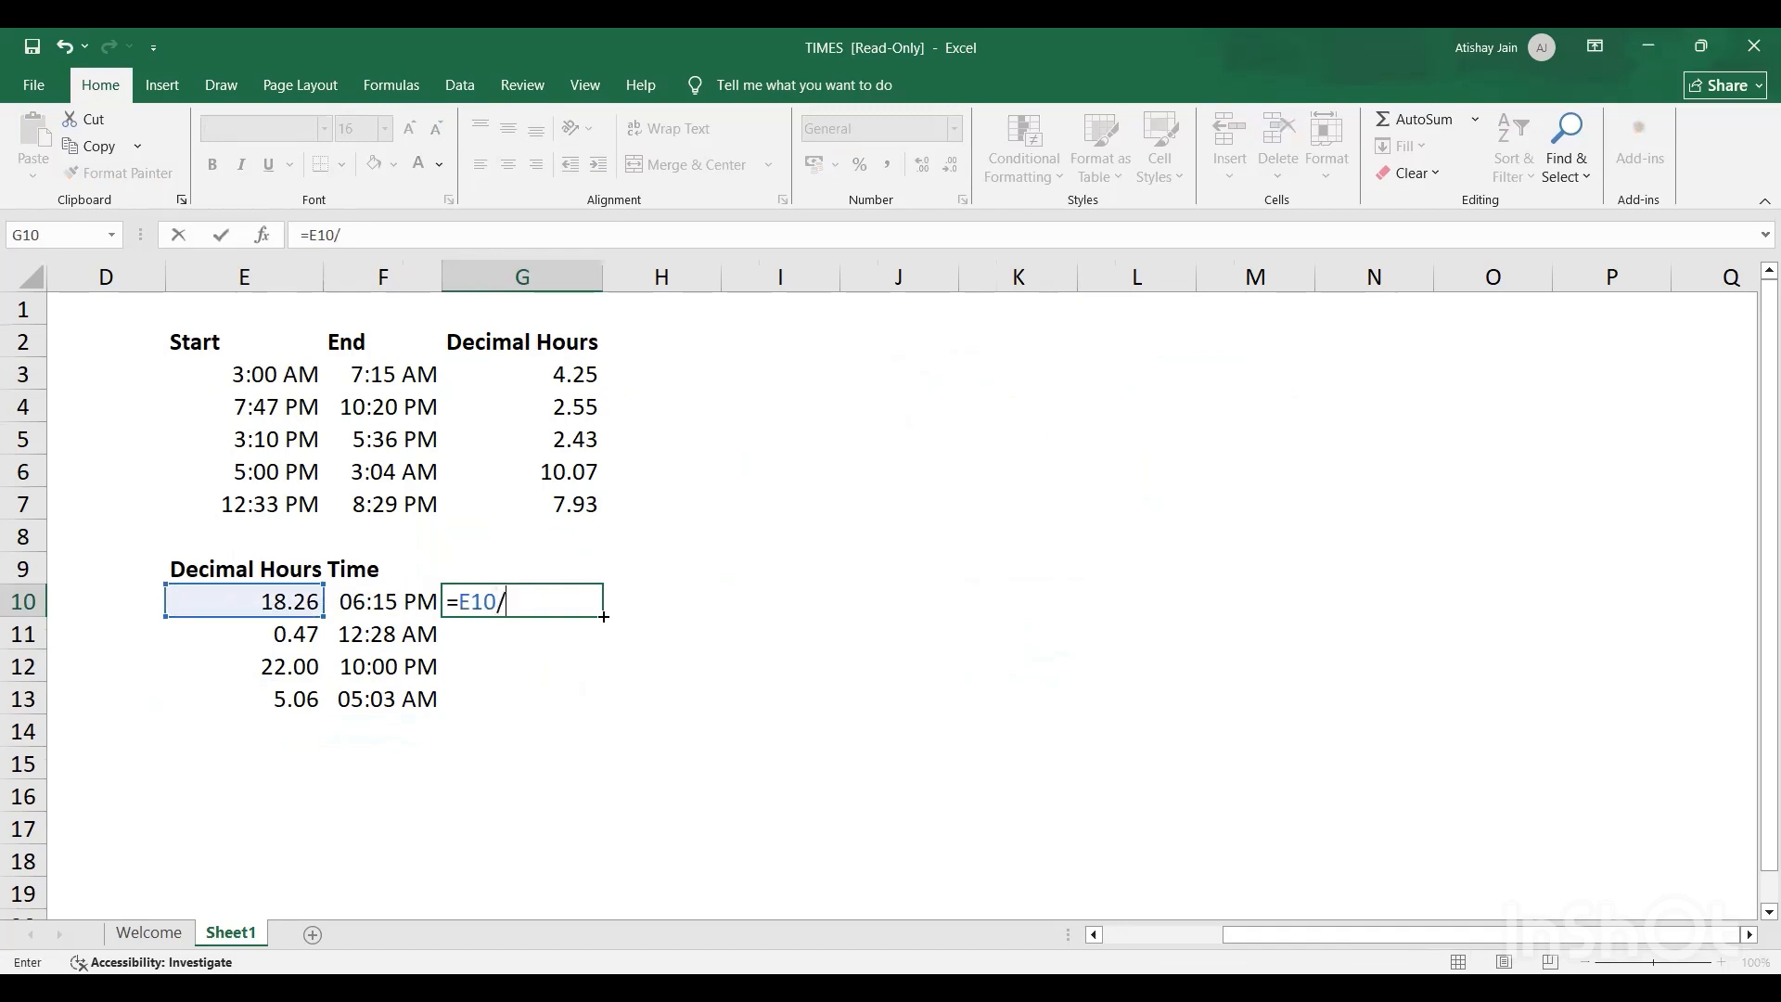
{"action": "type", "text": "24"}
{"action": "key", "text": "Return"}
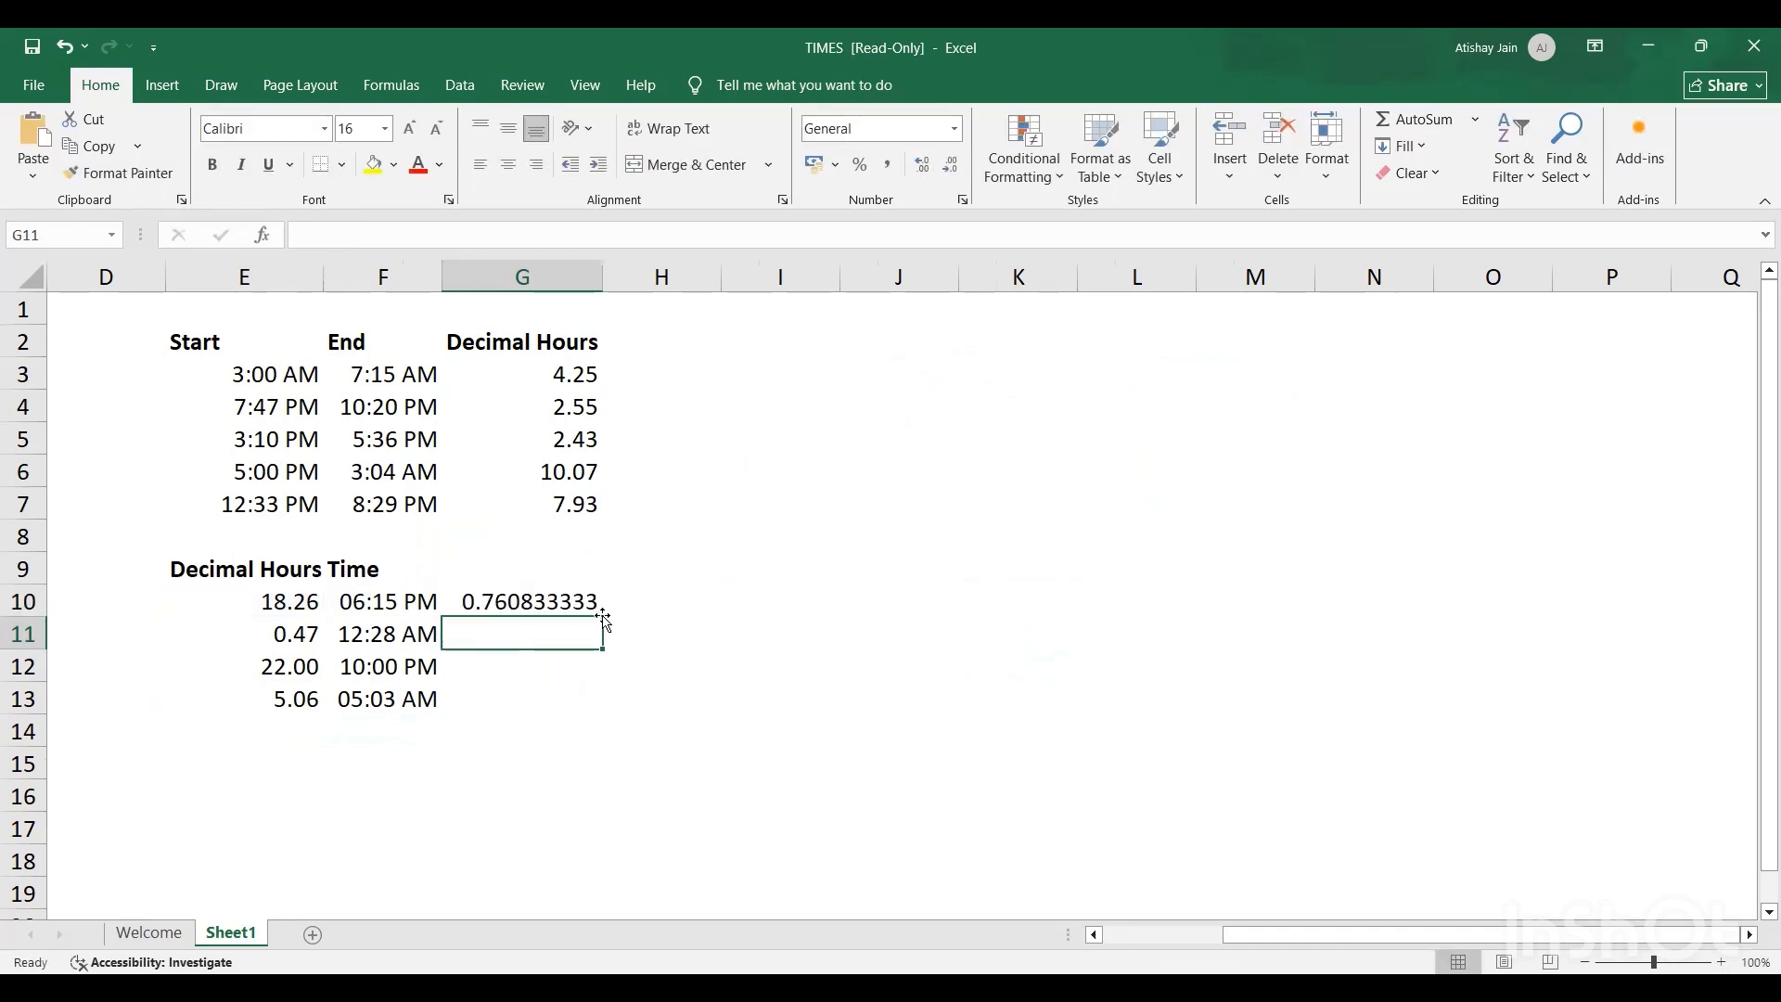
{"action": "left_click", "coordinate": [604, 617]}
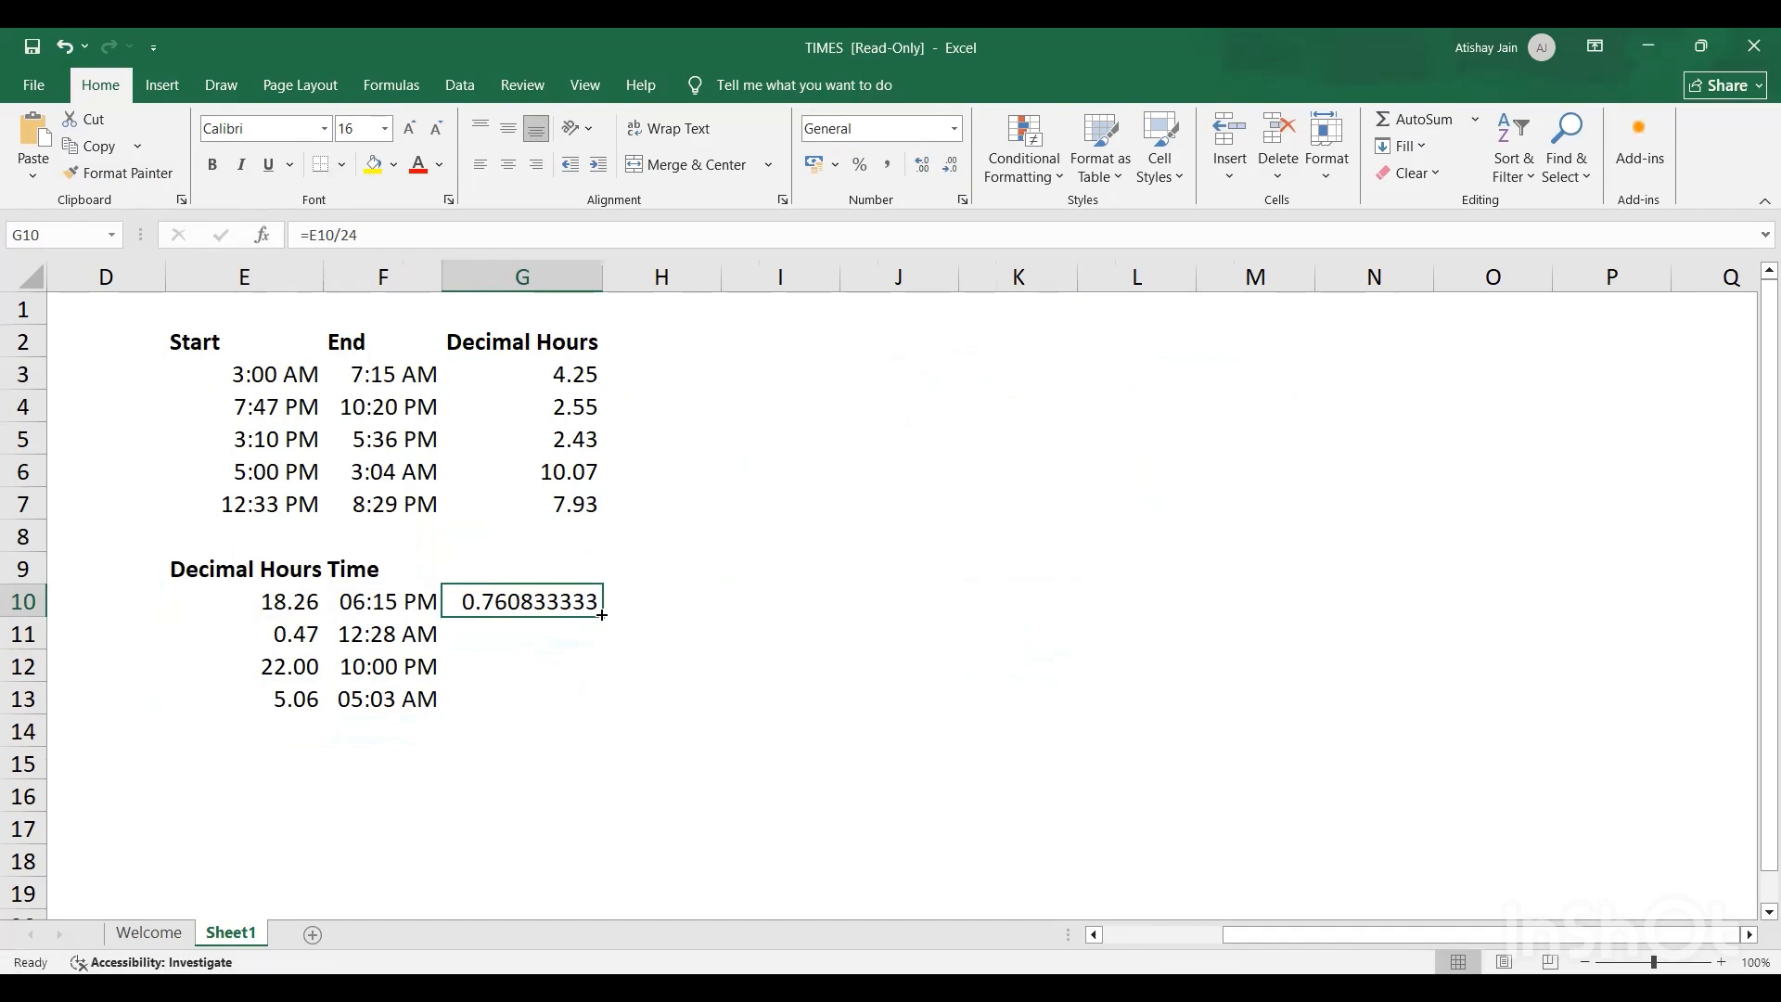
{"action": "double_click", "coordinate": [602, 615]}
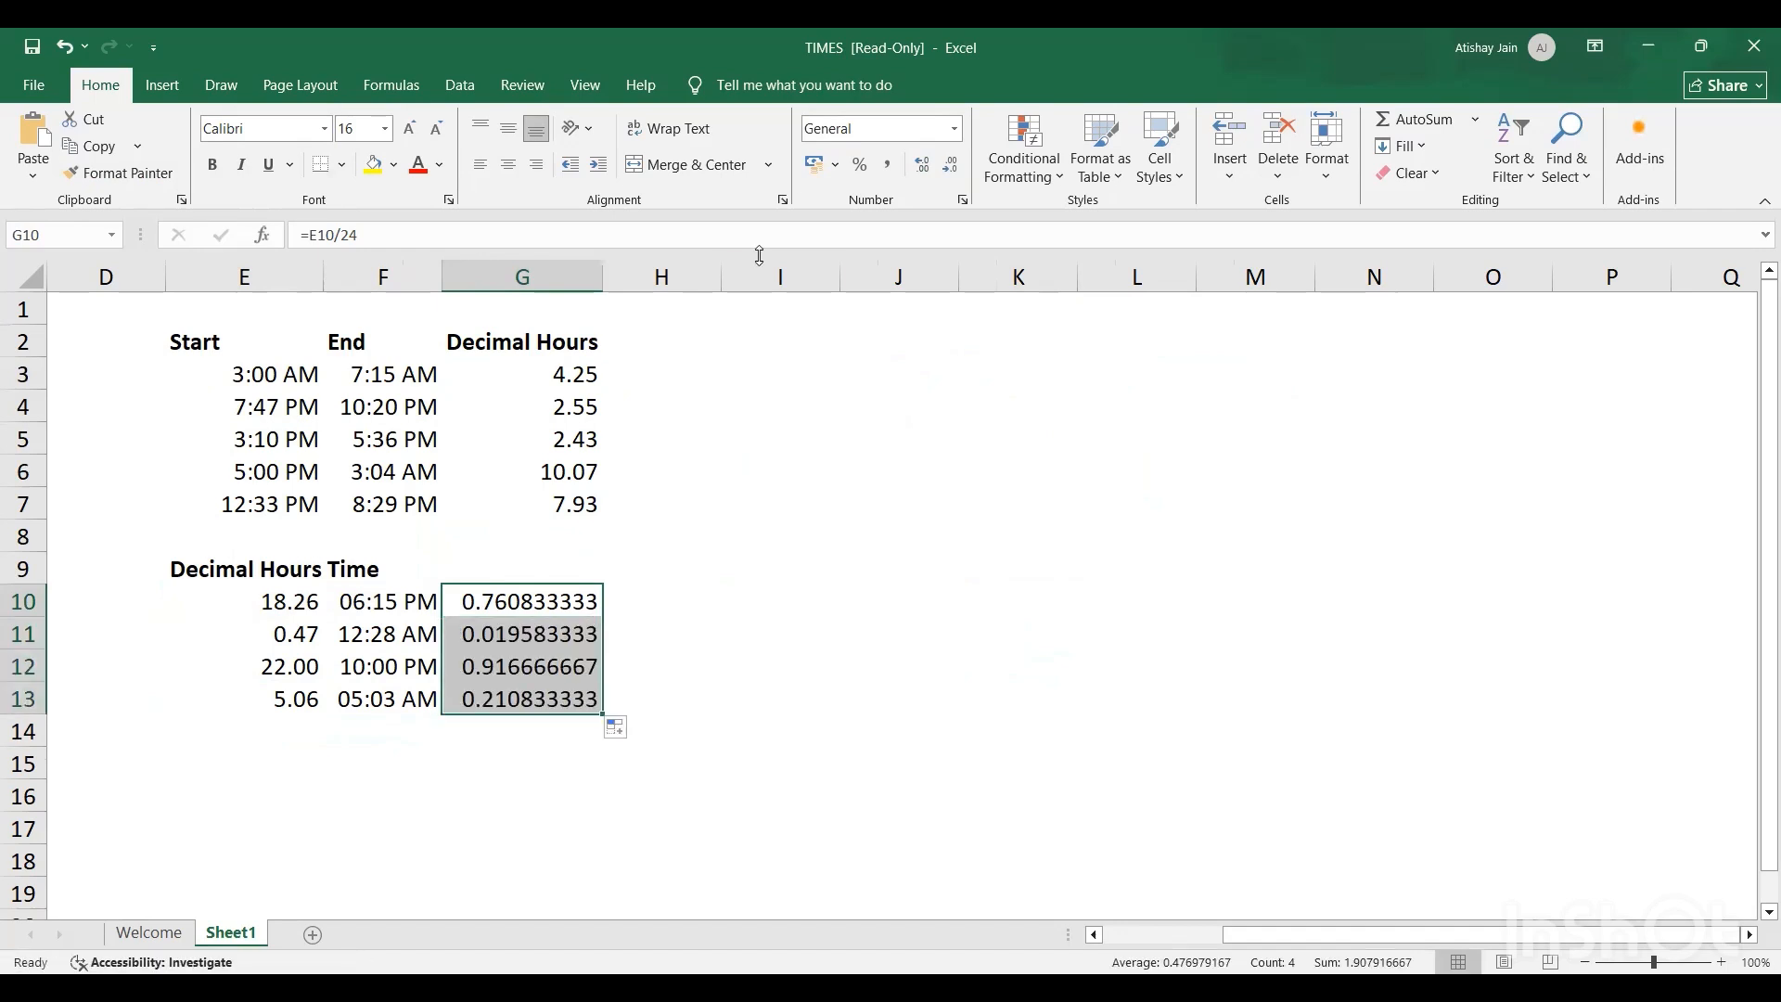
Step: Format G10 through G13 with the Time number format of type 01:30 PM
{"action": "left_click", "coordinate": [954, 129]}
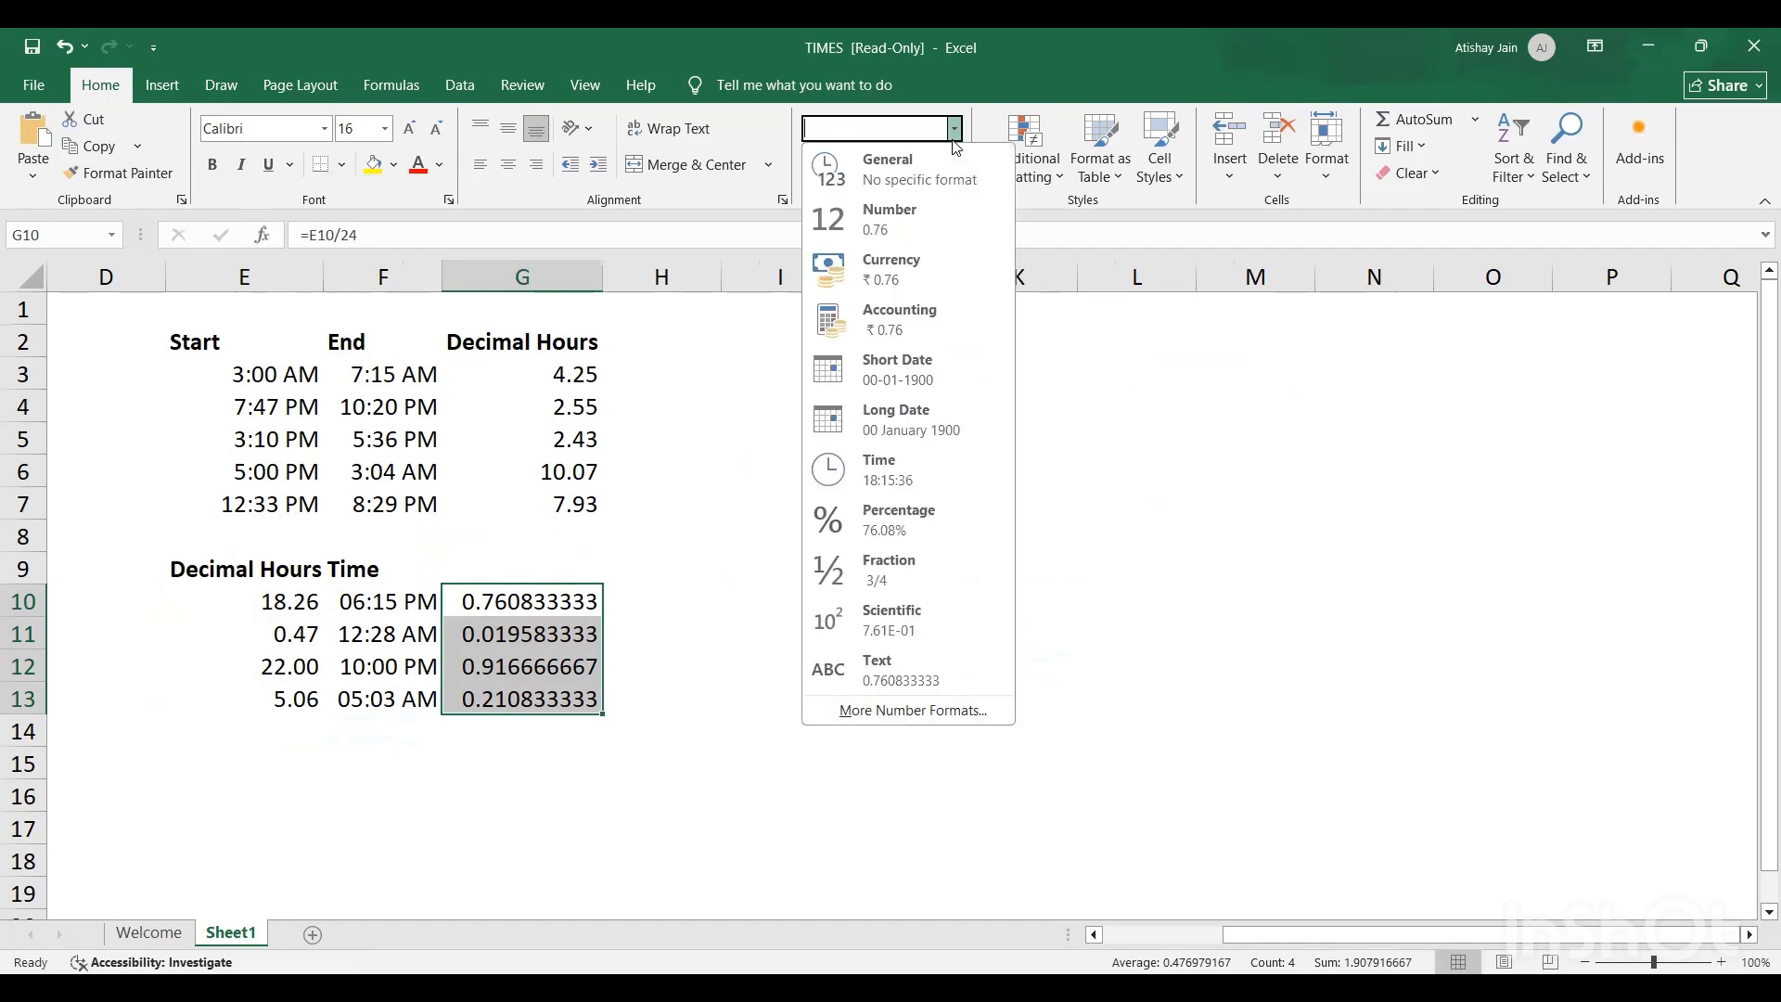
{"action": "left_click", "coordinate": [905, 710]}
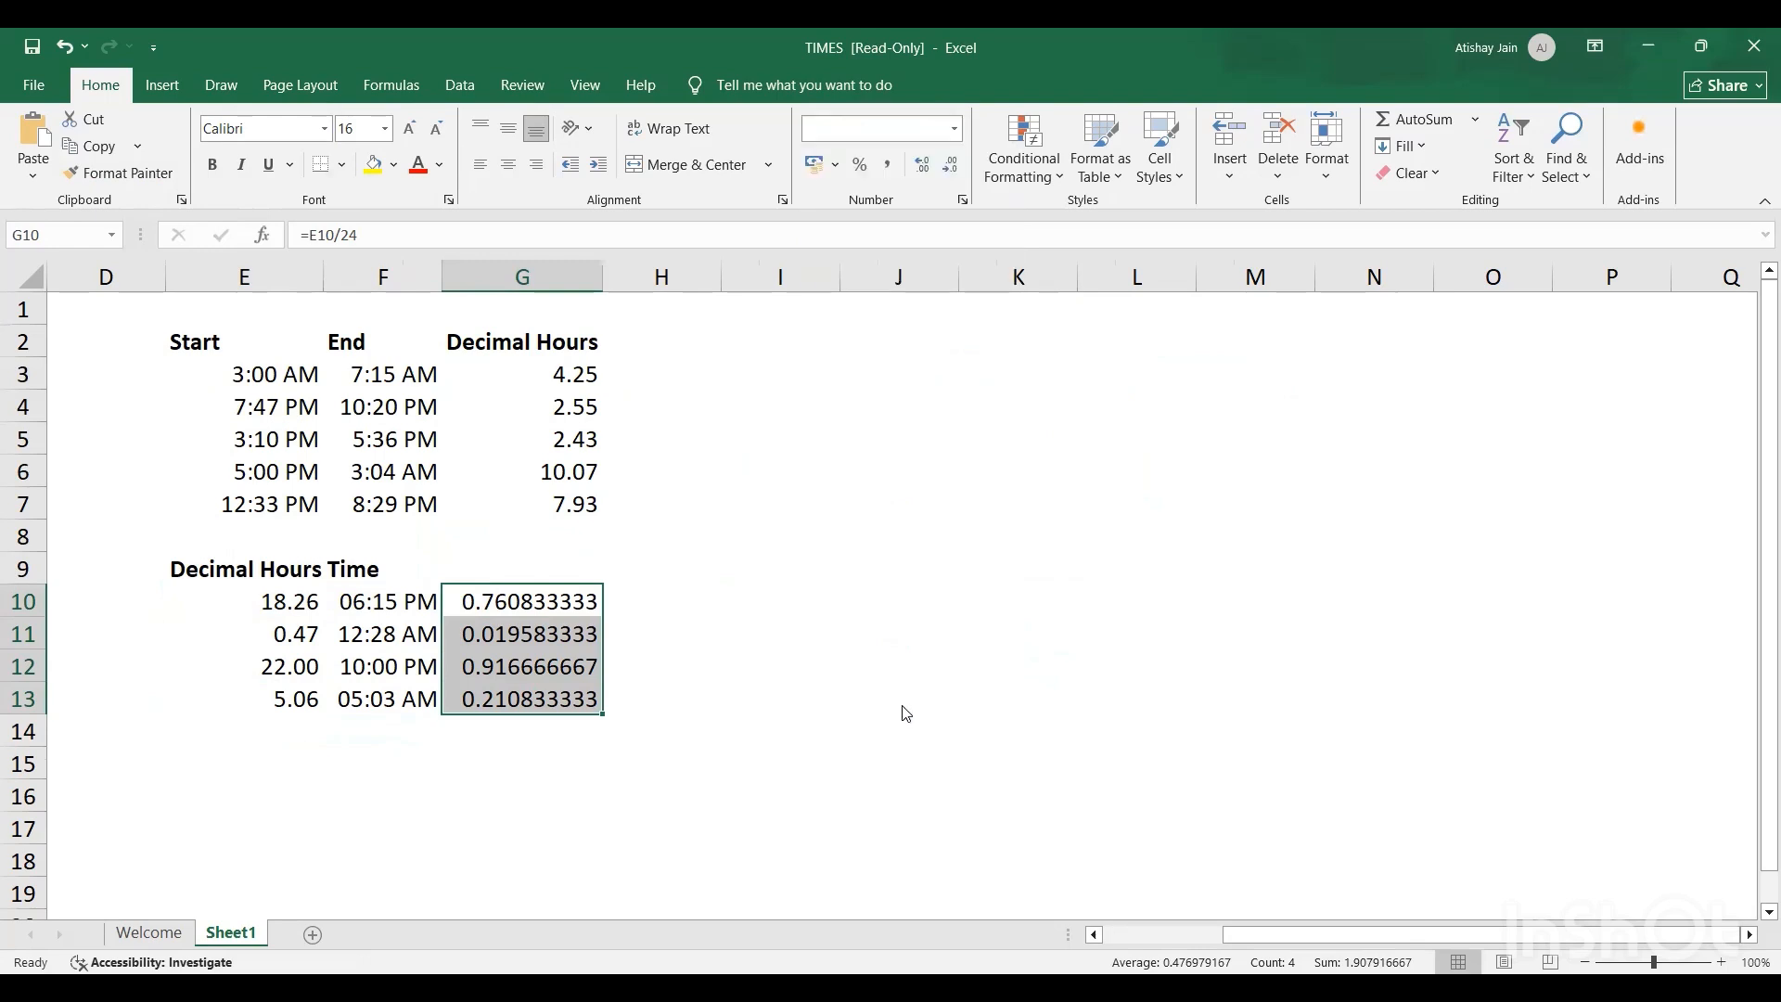
{"action": "left_click", "coordinate": [151, 345]}
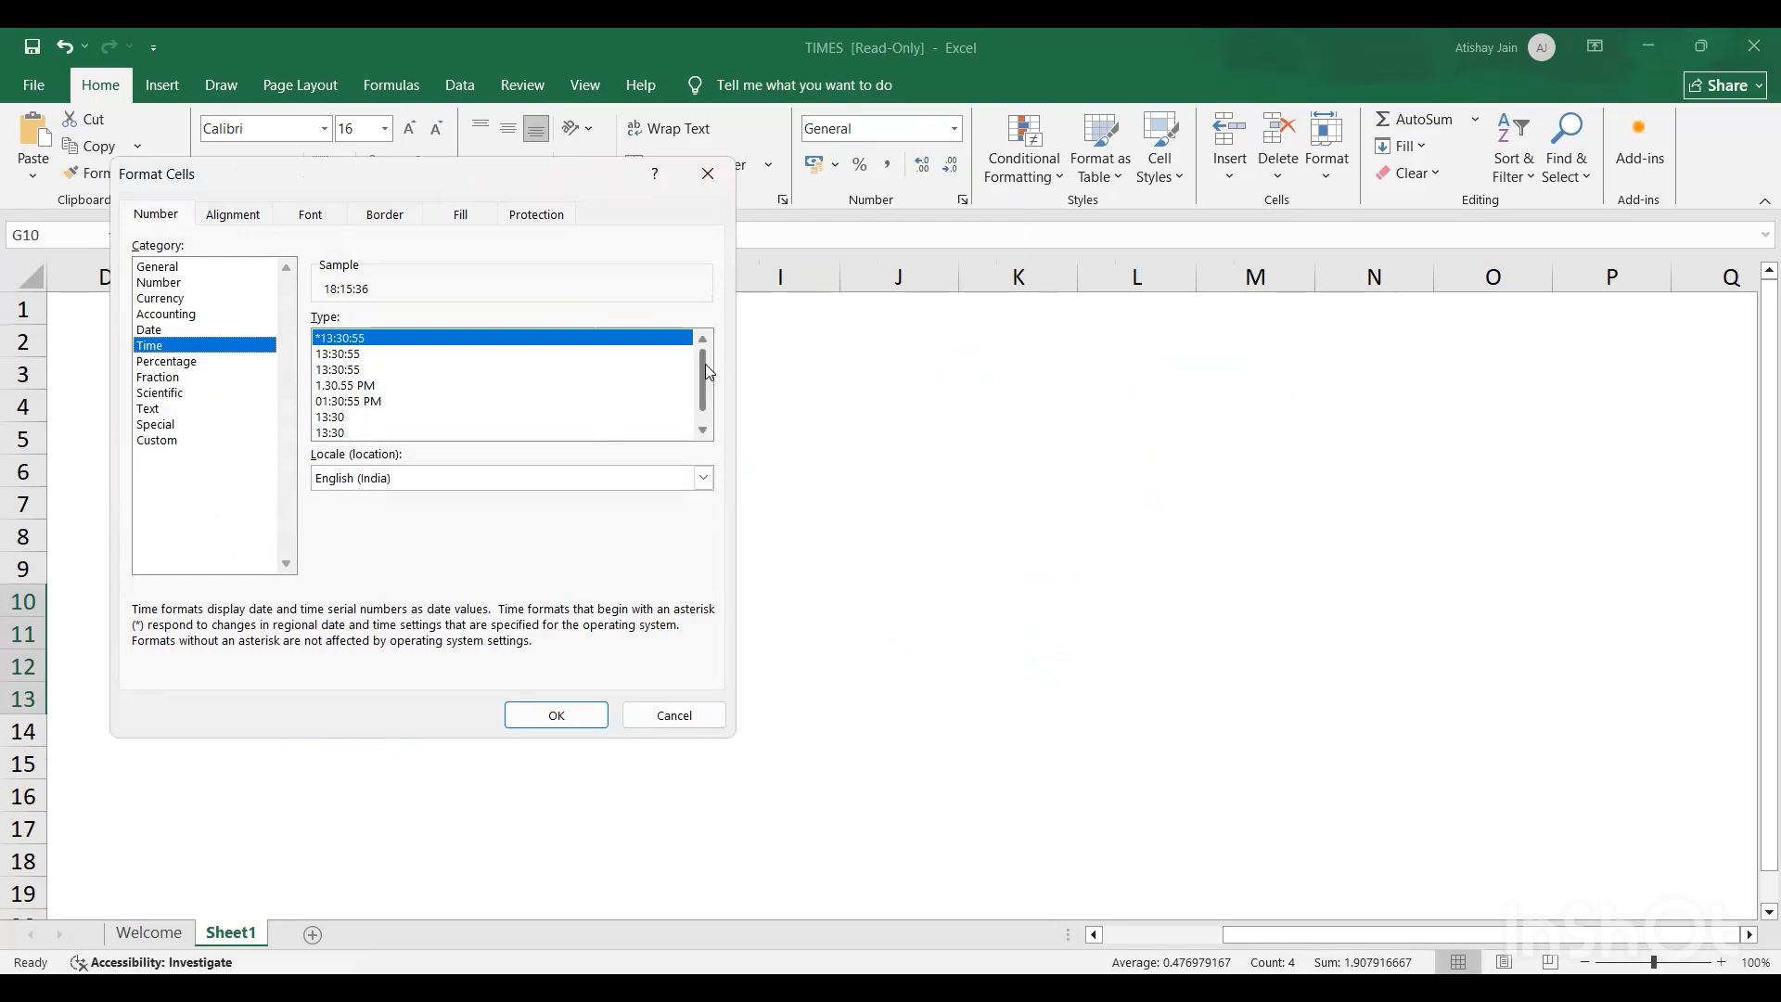
{"action": "left_click_drag", "start_coordinate": [707, 363], "coordinate": [707, 373]}
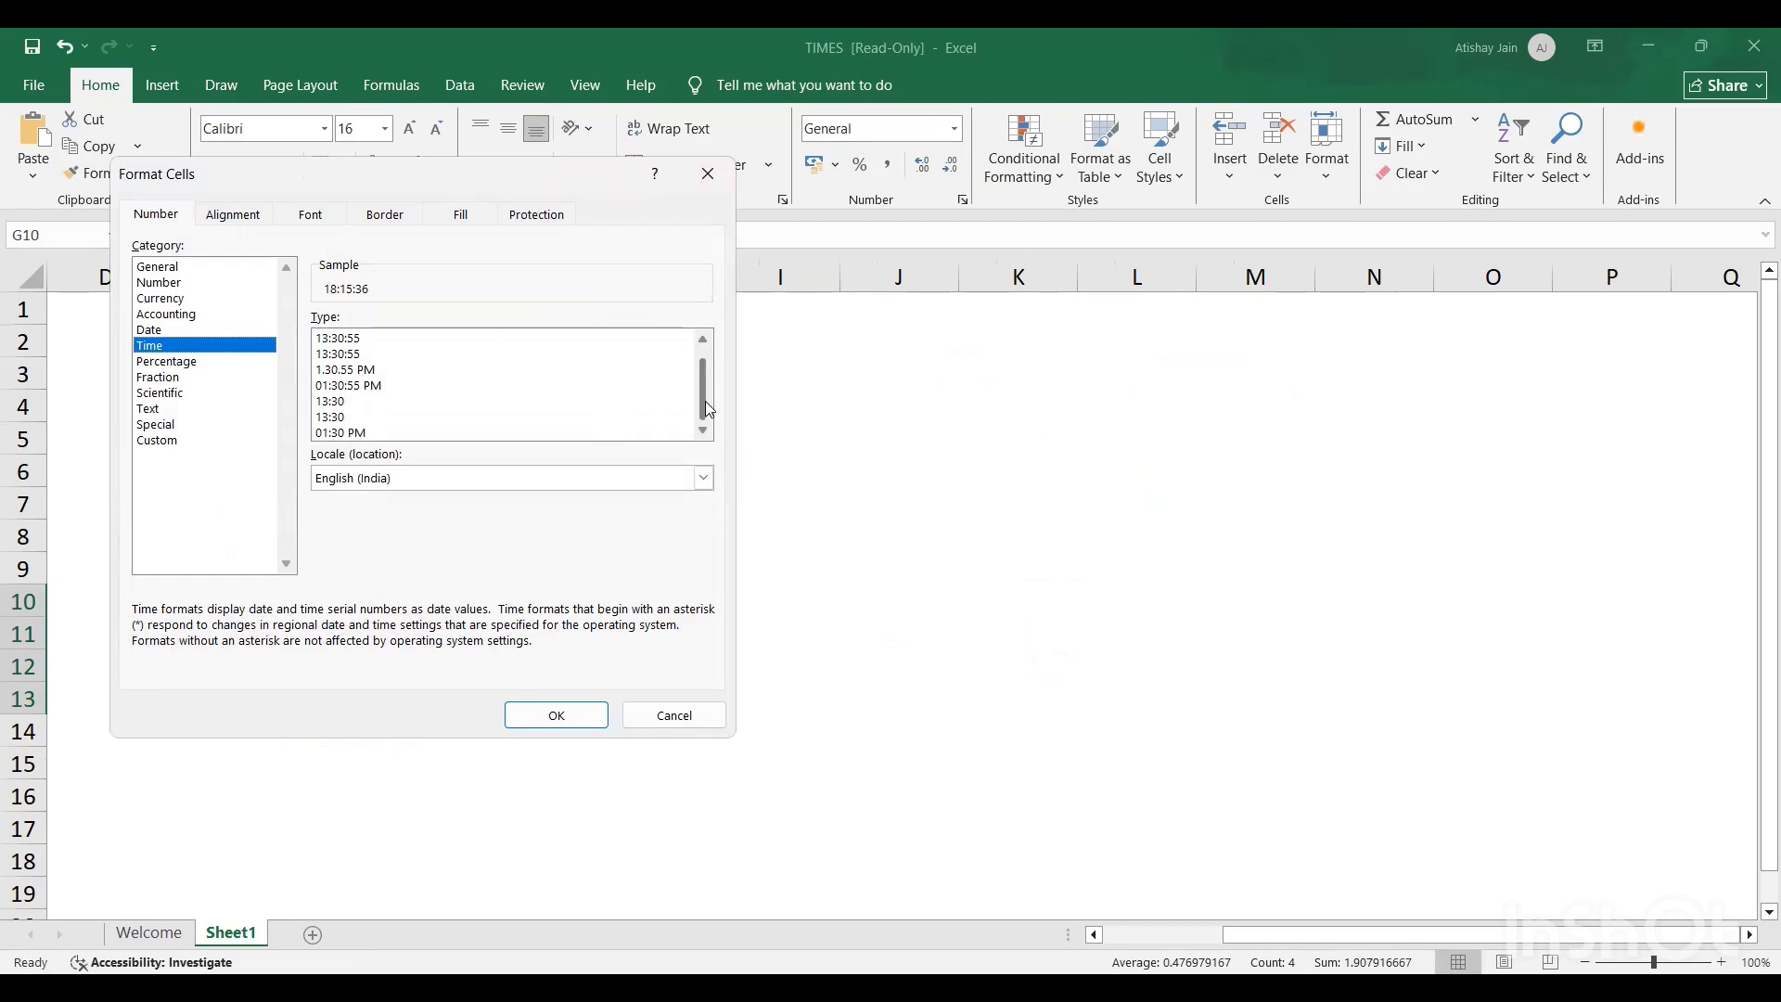
{"action": "left_click", "coordinate": [344, 434]}
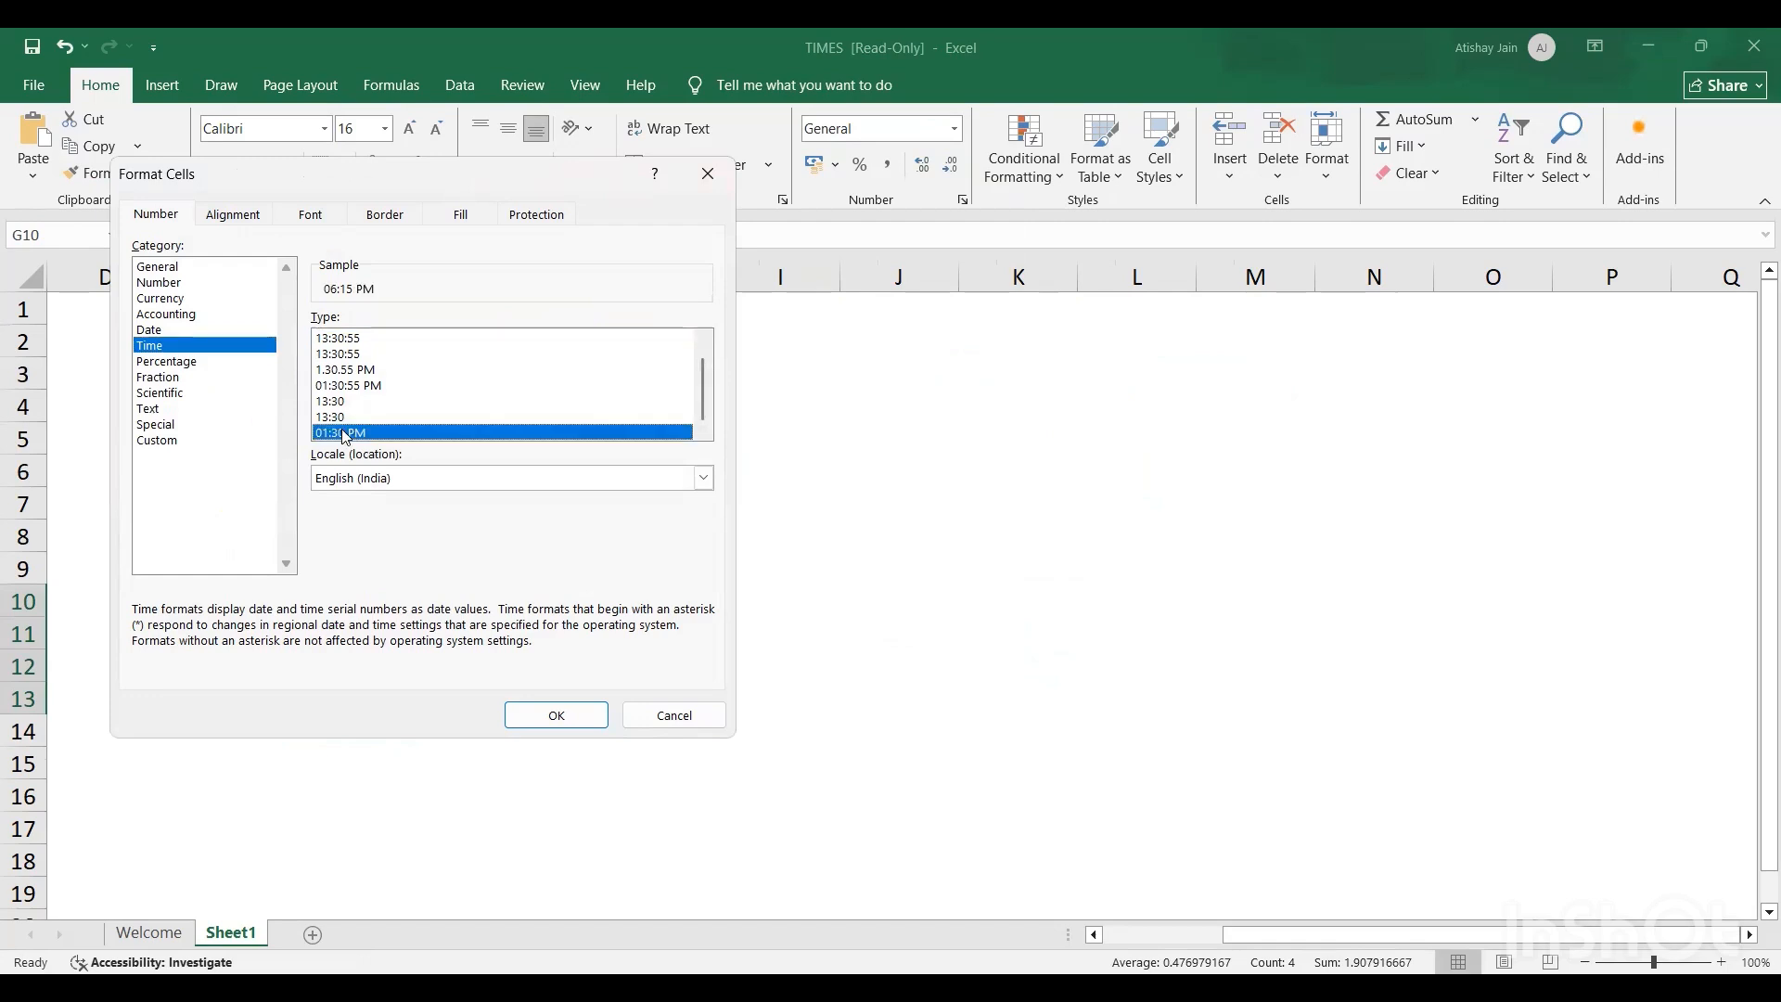
{"action": "left_click", "coordinate": [545, 717]}
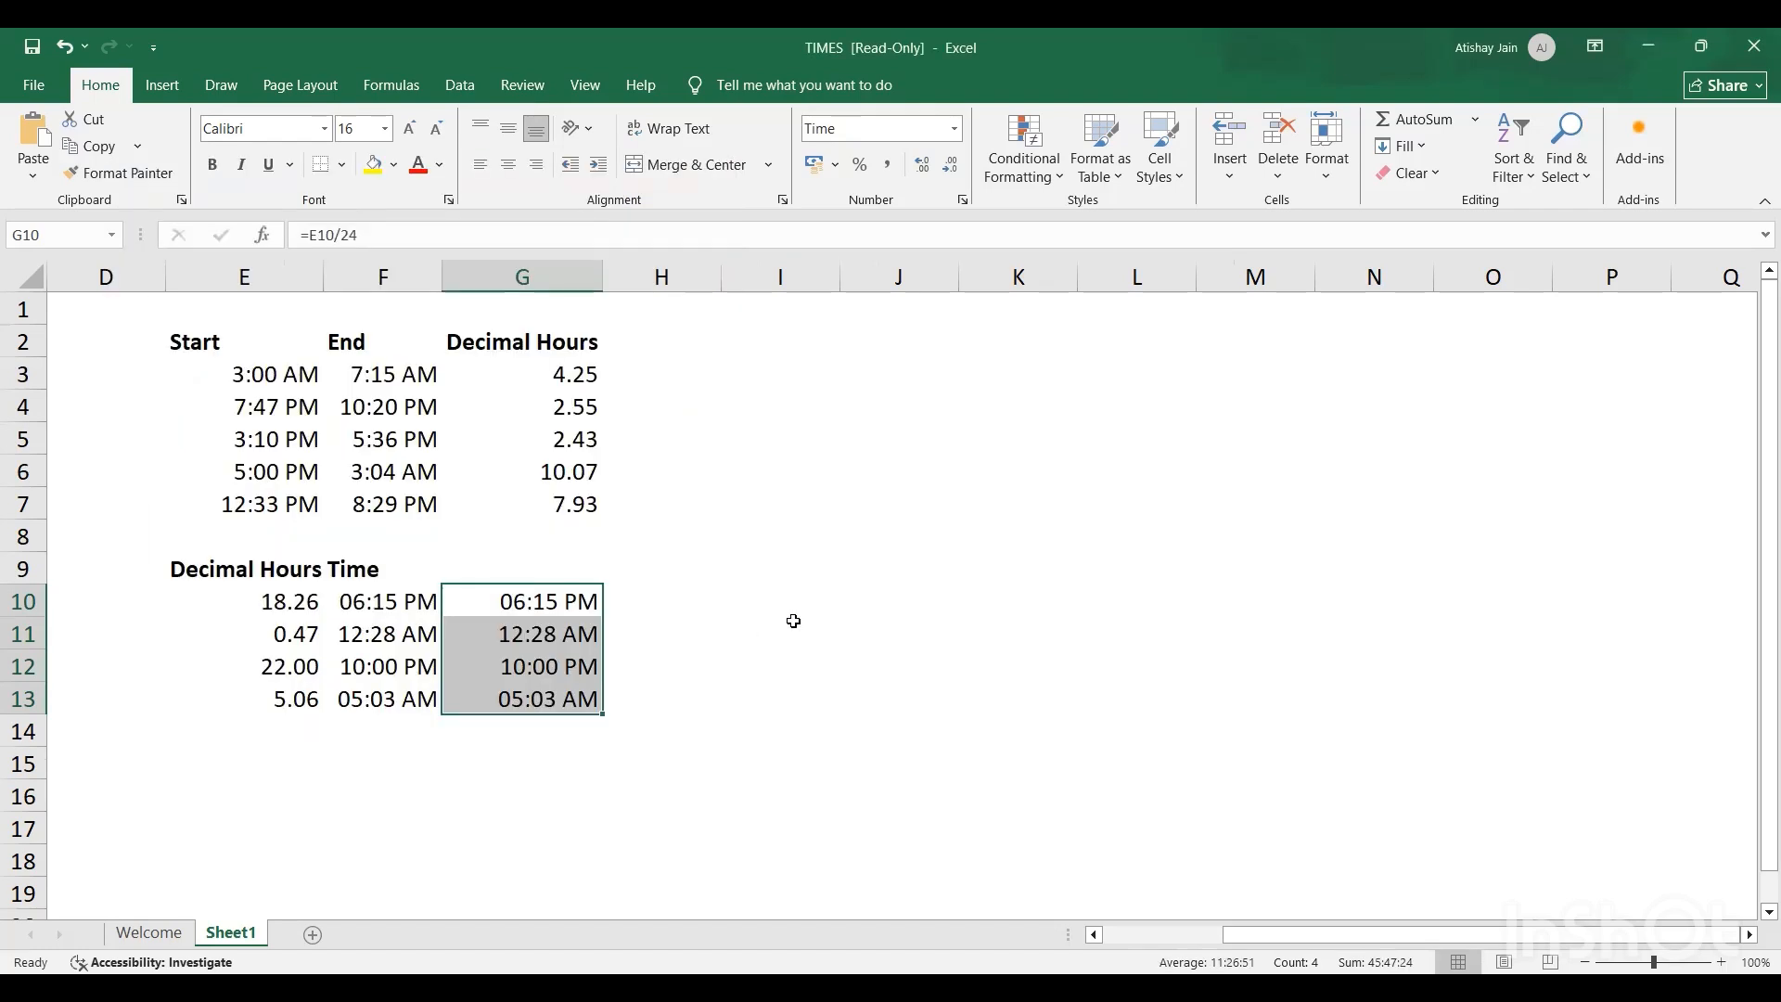
{"action": "key", "text": "Left"}
{"action": "key", "text": "Right"}
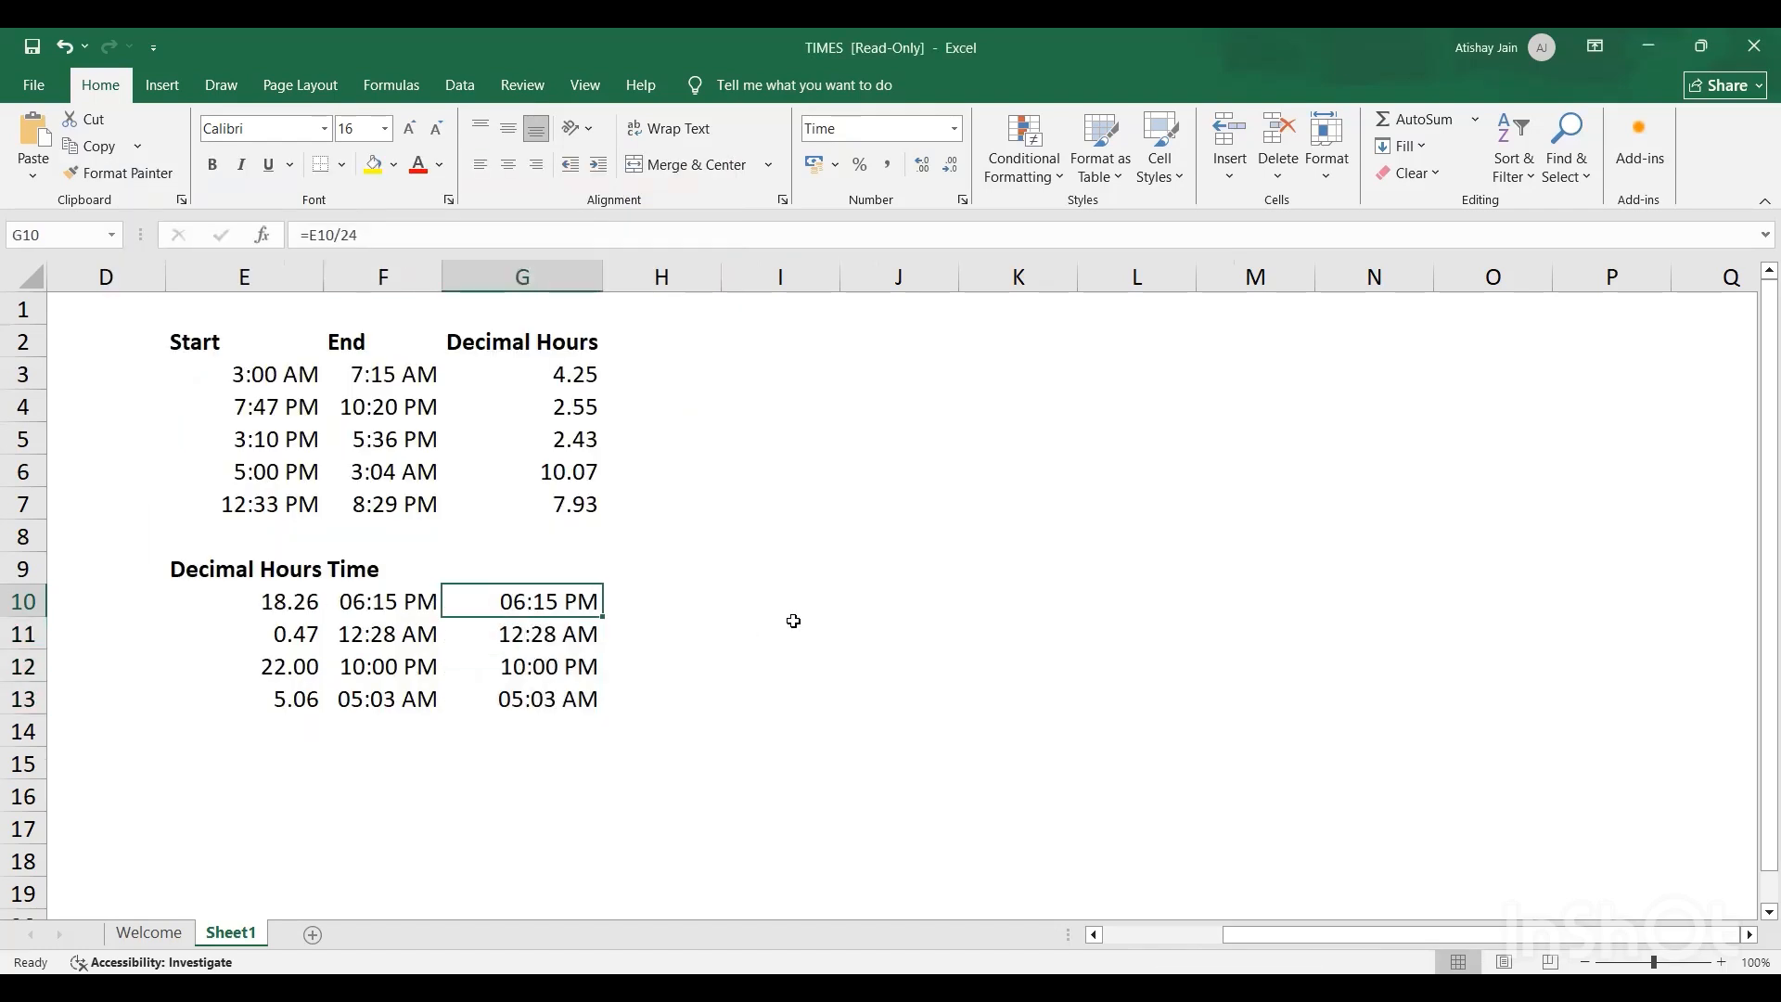
{"action": "key", "text": "Left"}
{"action": "key", "text": "Left"}
{"action": "key", "text": "Left"}
{"action": "key", "text": "Left"}
{"action": "key", "text": "Left"}
{"action": "key", "text": "Left"}
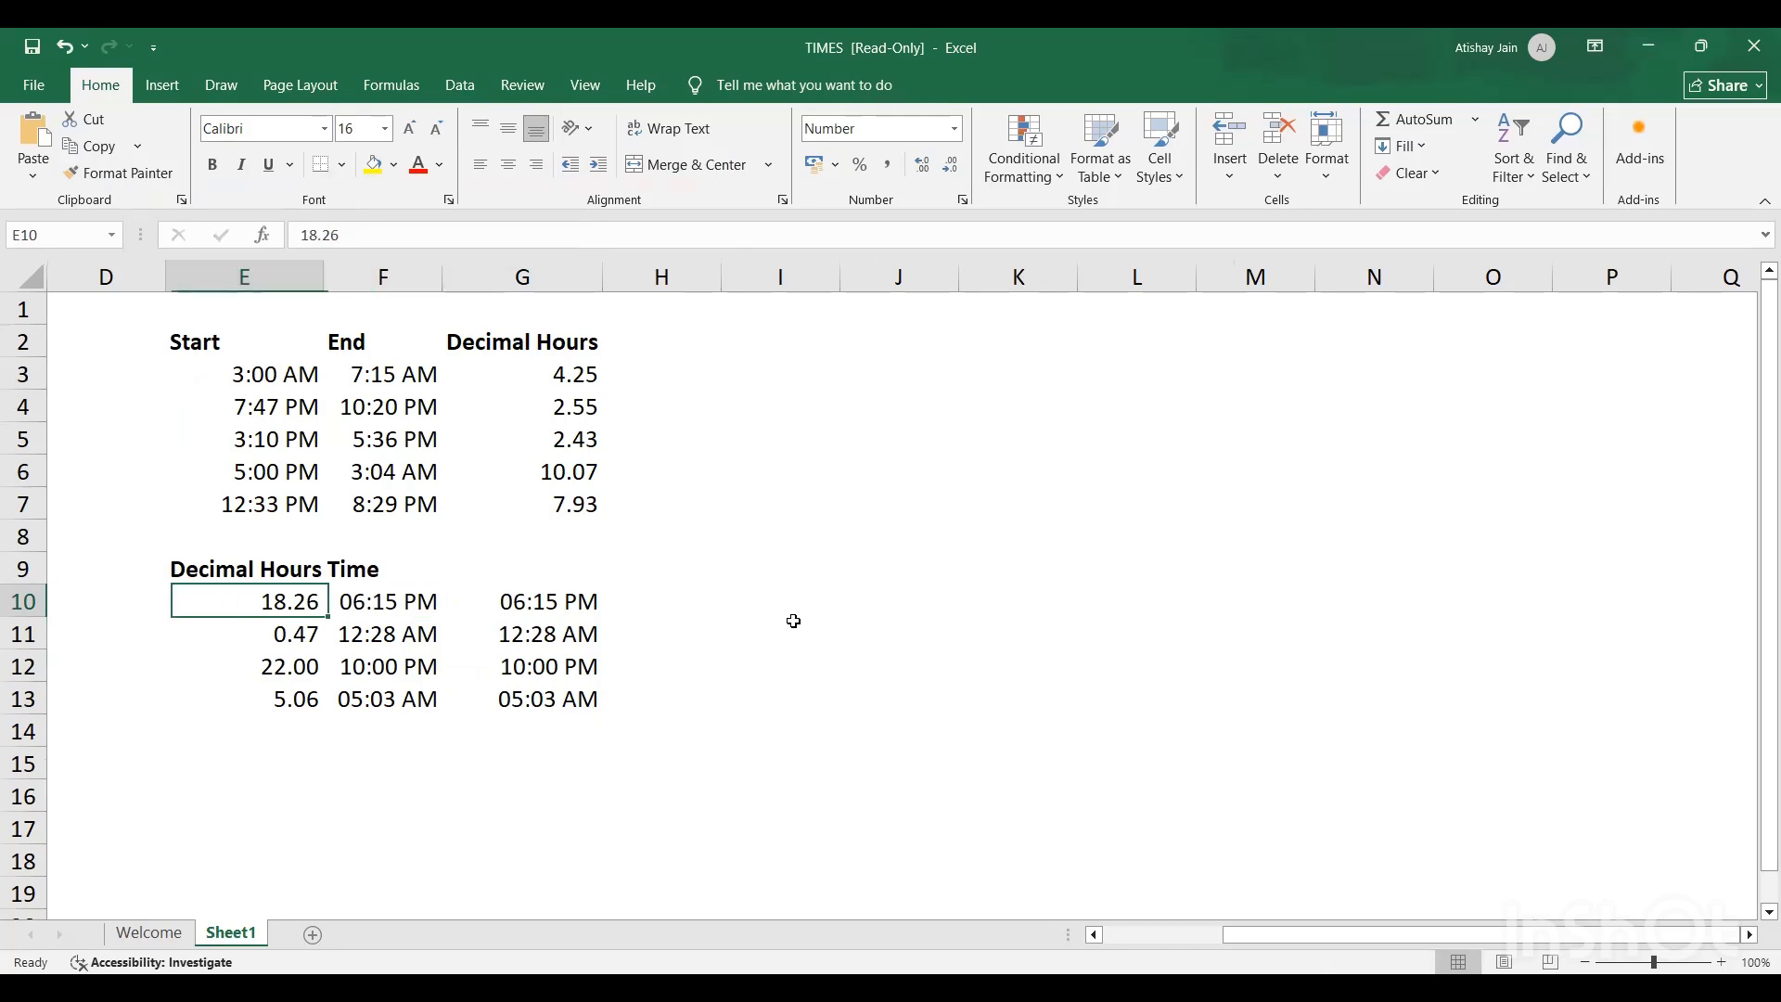